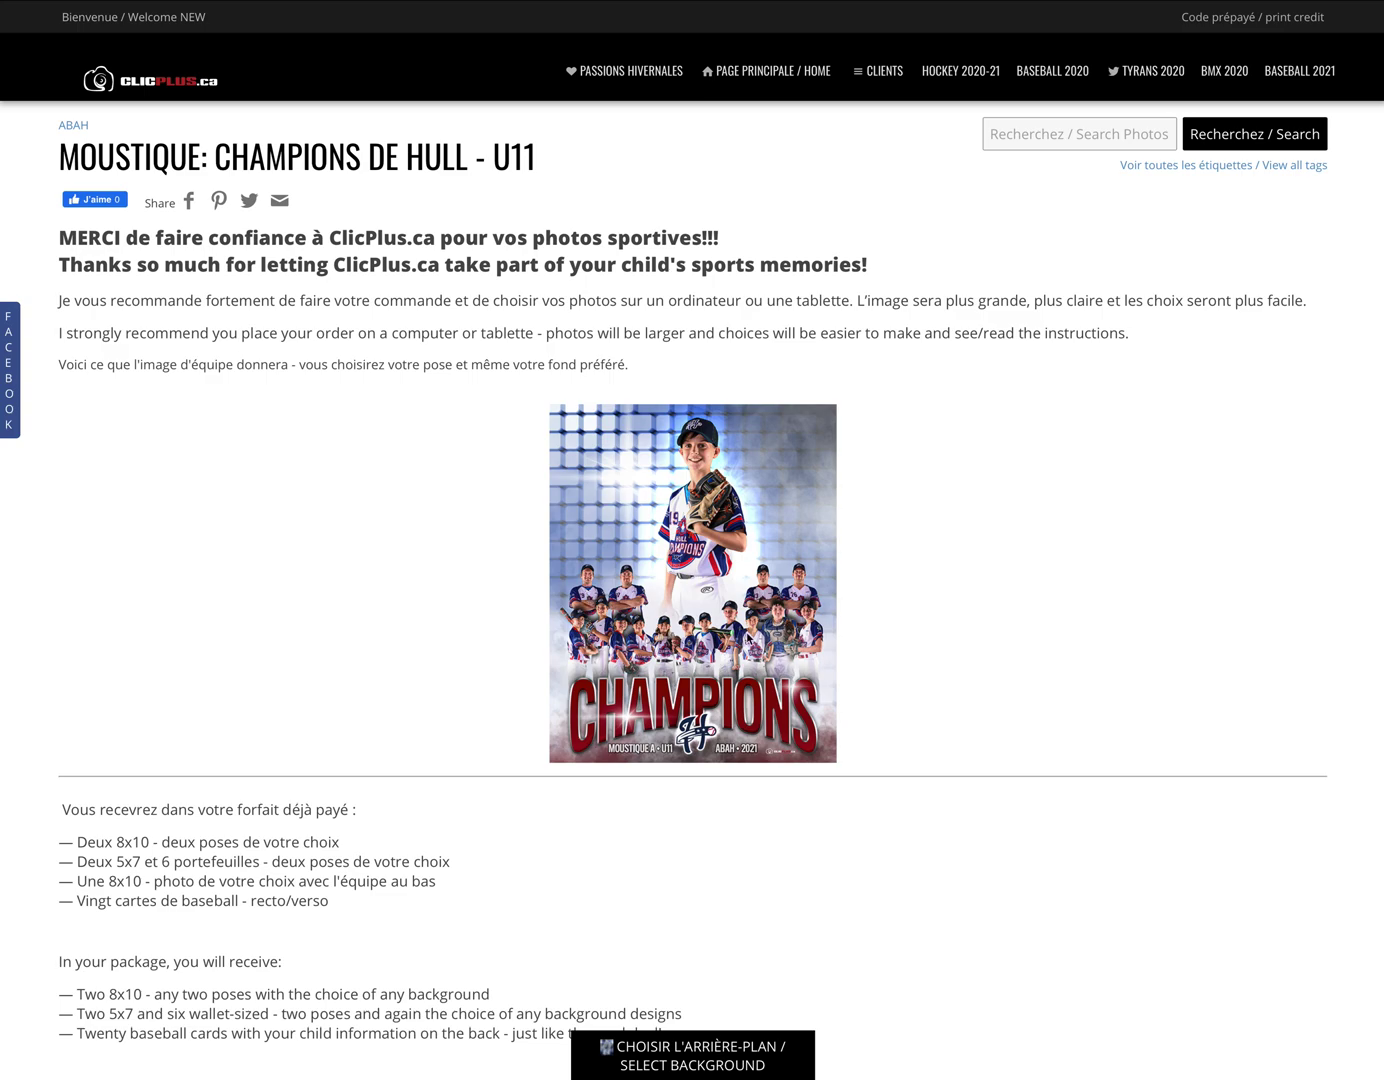
Open the photo gallery of player number 23 on the Moustique: Champions de Hull - U11 team page.
scroll(735, 632, "down", 3)
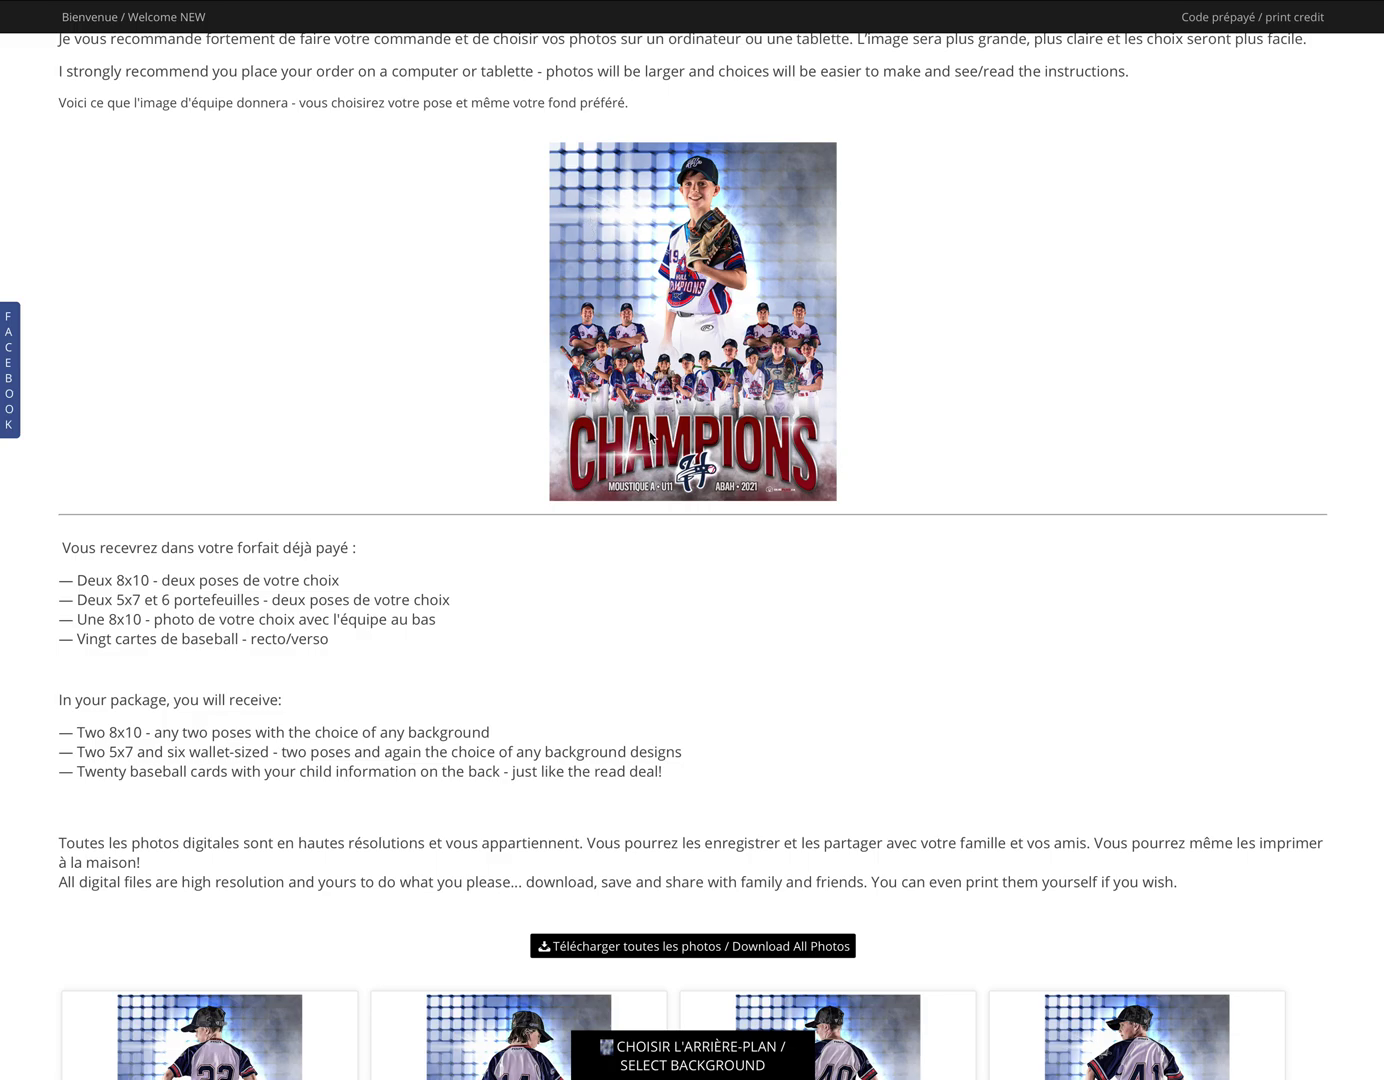
scroll(649, 437, "down", 5)
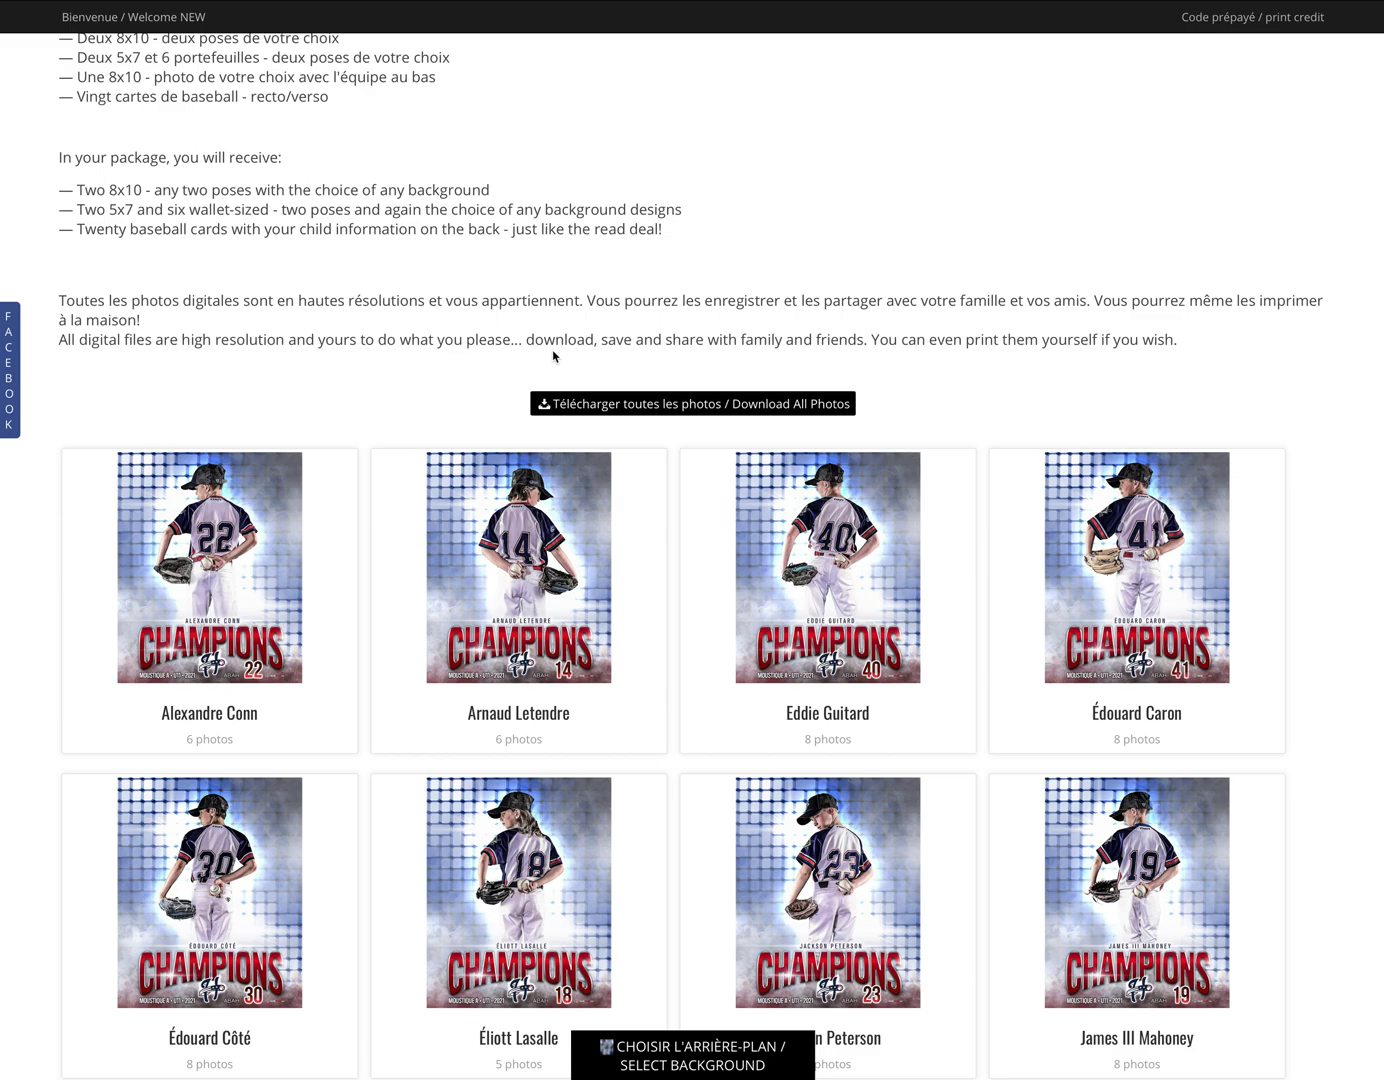
scroll(564, 478, "down", 3)
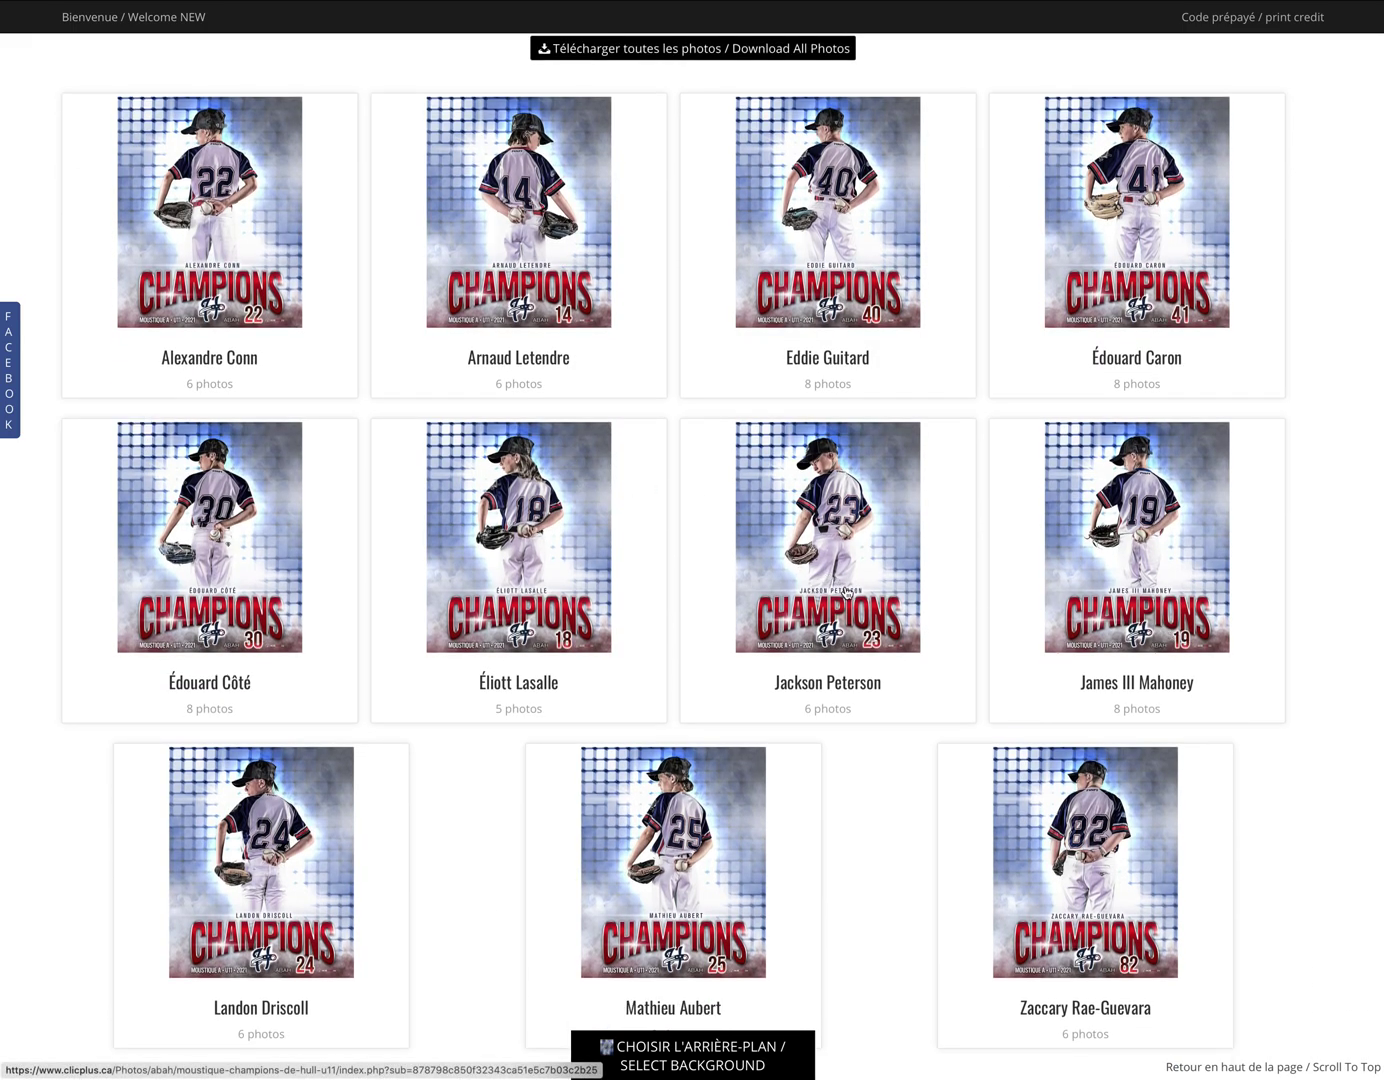
left_click(845, 540)
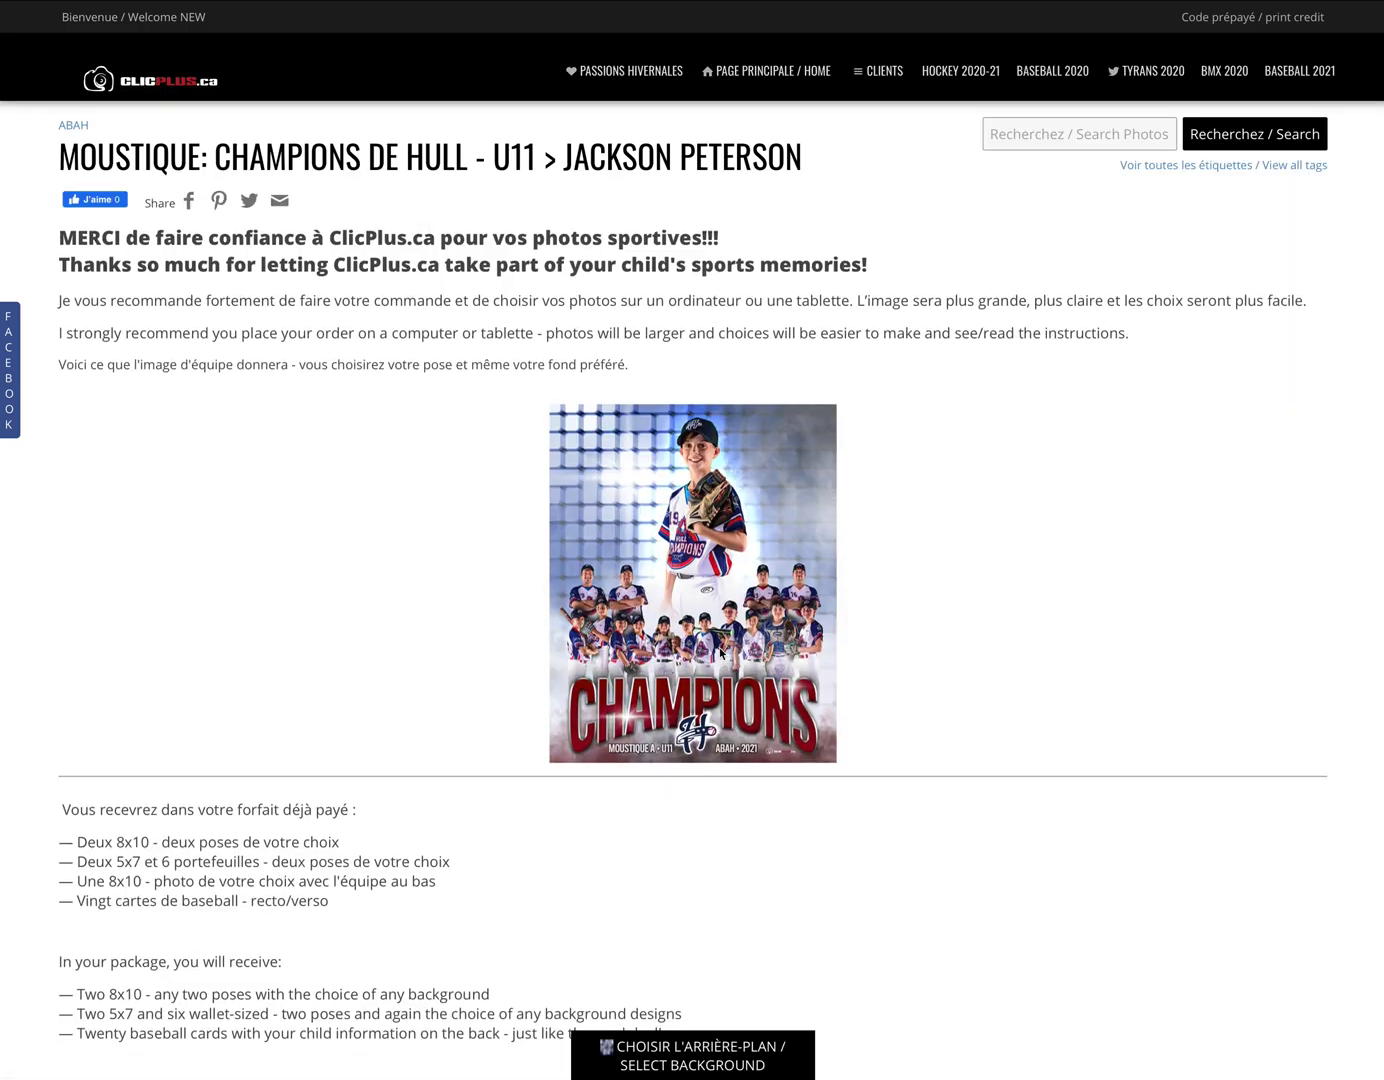
scroll(757, 633, "down", 8)
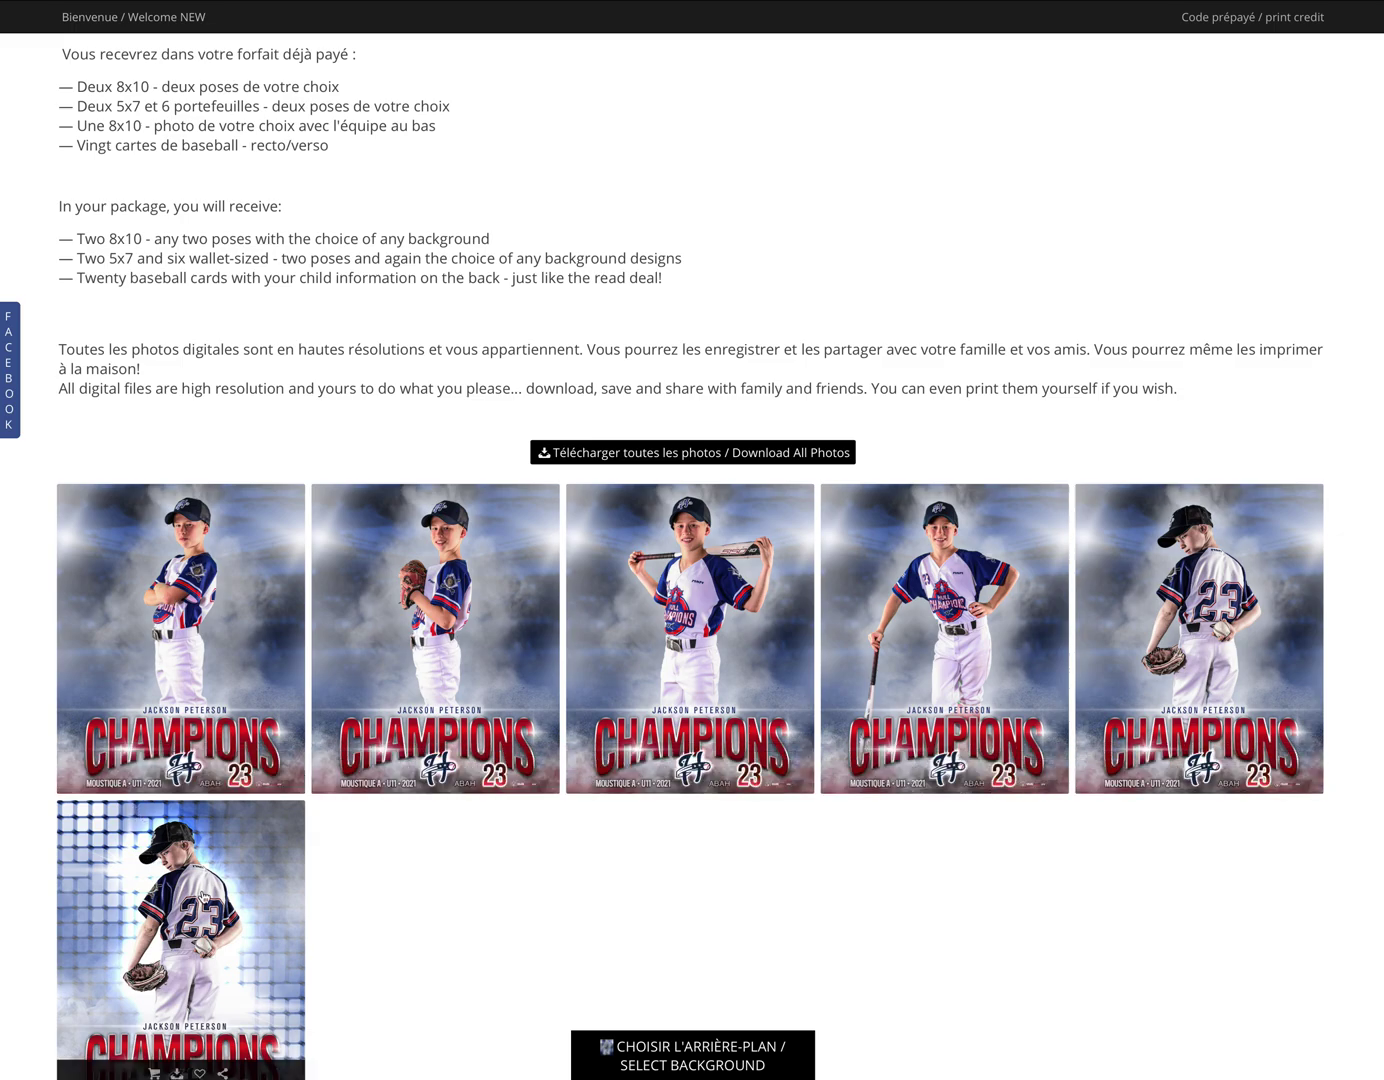
scroll(210, 892, "down", 1)
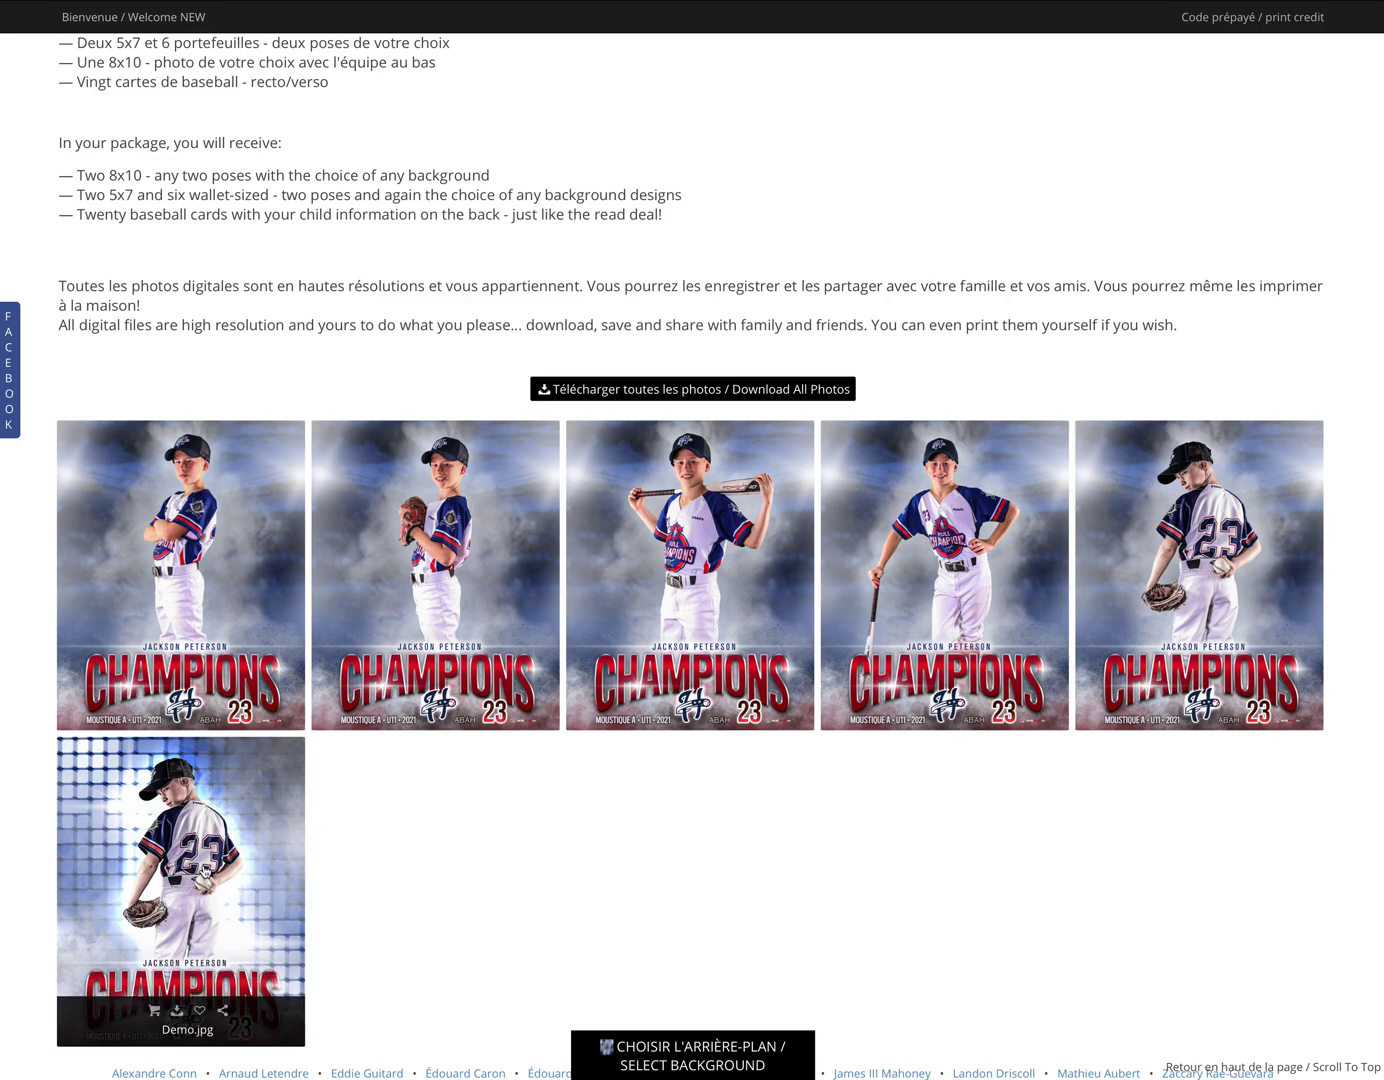
Try the Back_11 stadium background, then the blue-and-black chevron background with silver lines, on the player's photos.
left_click(673, 1047)
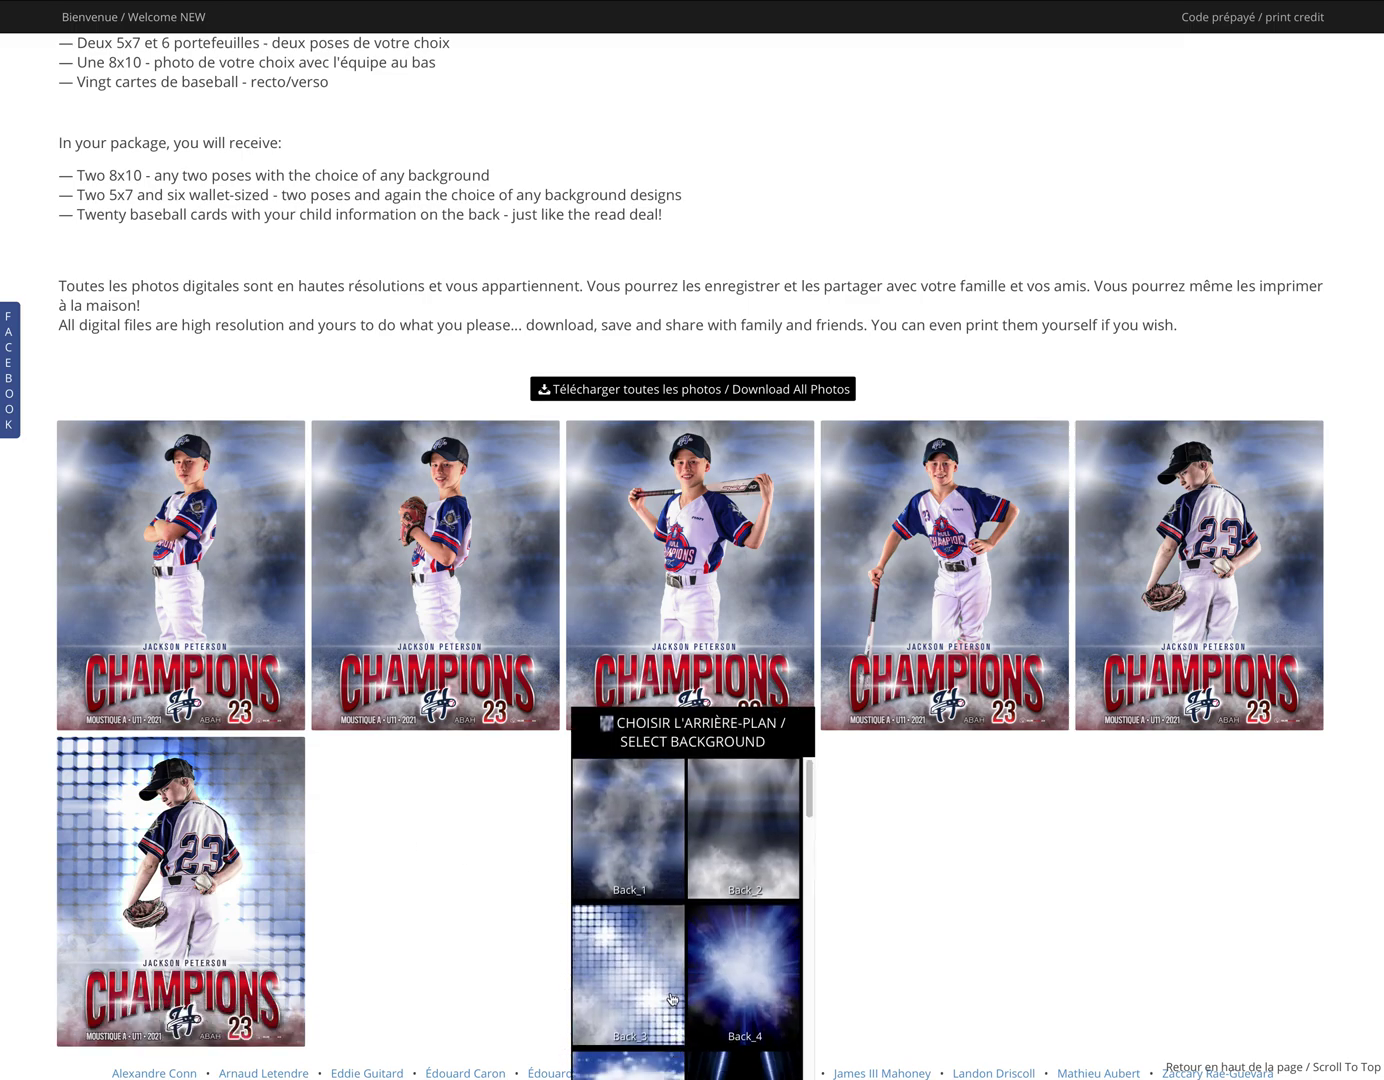
scroll(670, 1000, "down", 5)
left_click(645, 928)
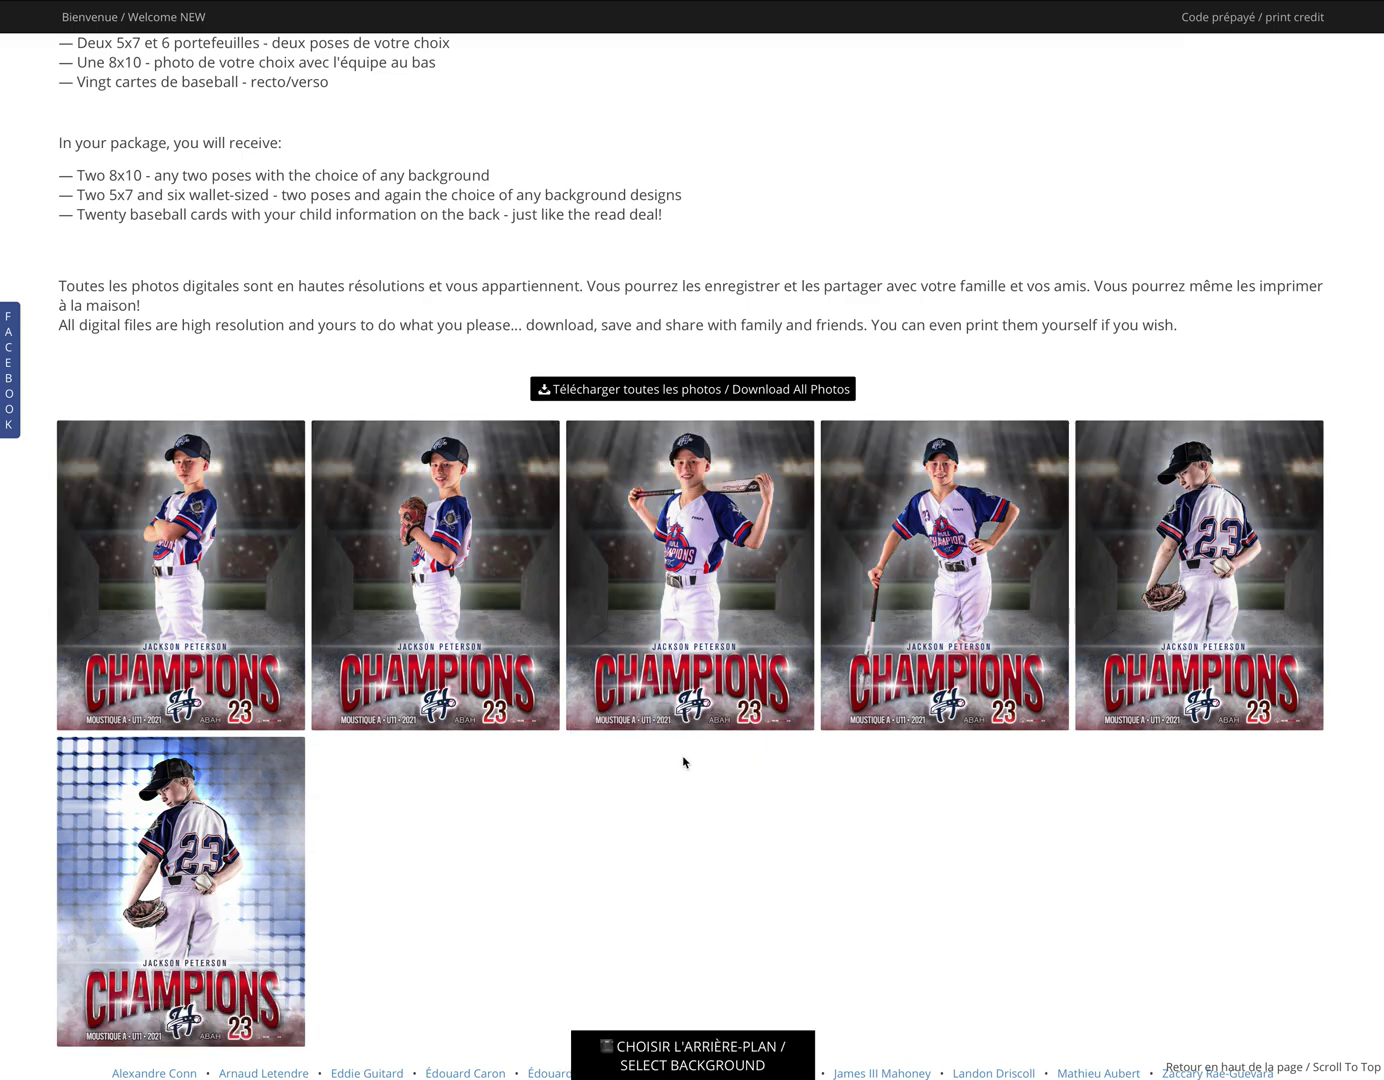
left_click(695, 1049)
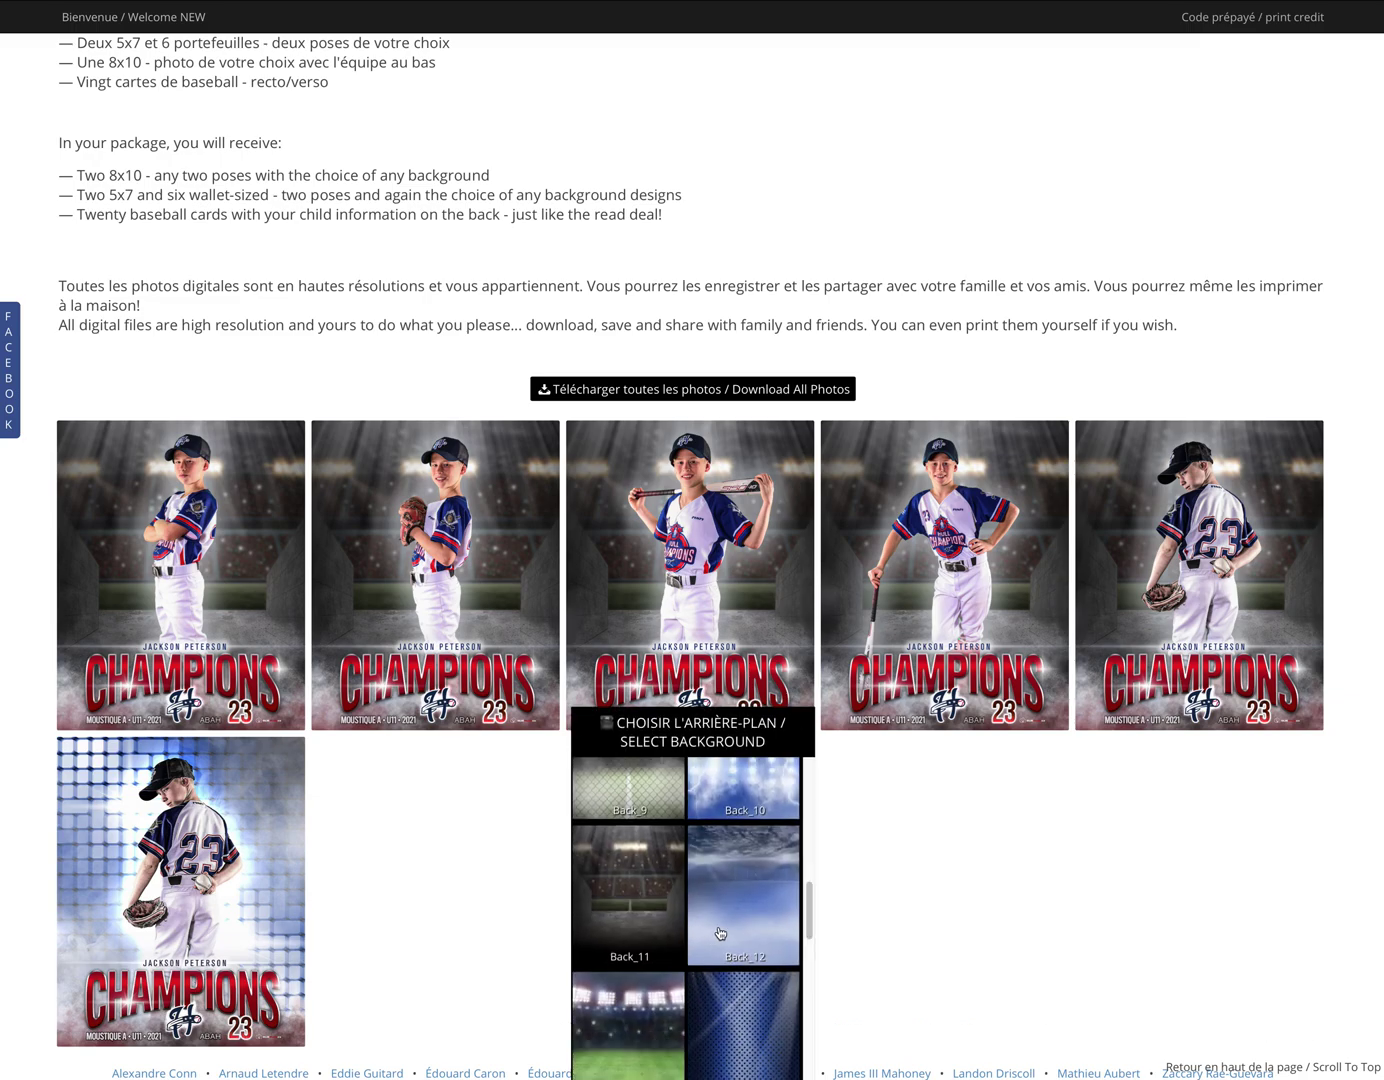
scroll(721, 933, "down", 2)
left_click(751, 892)
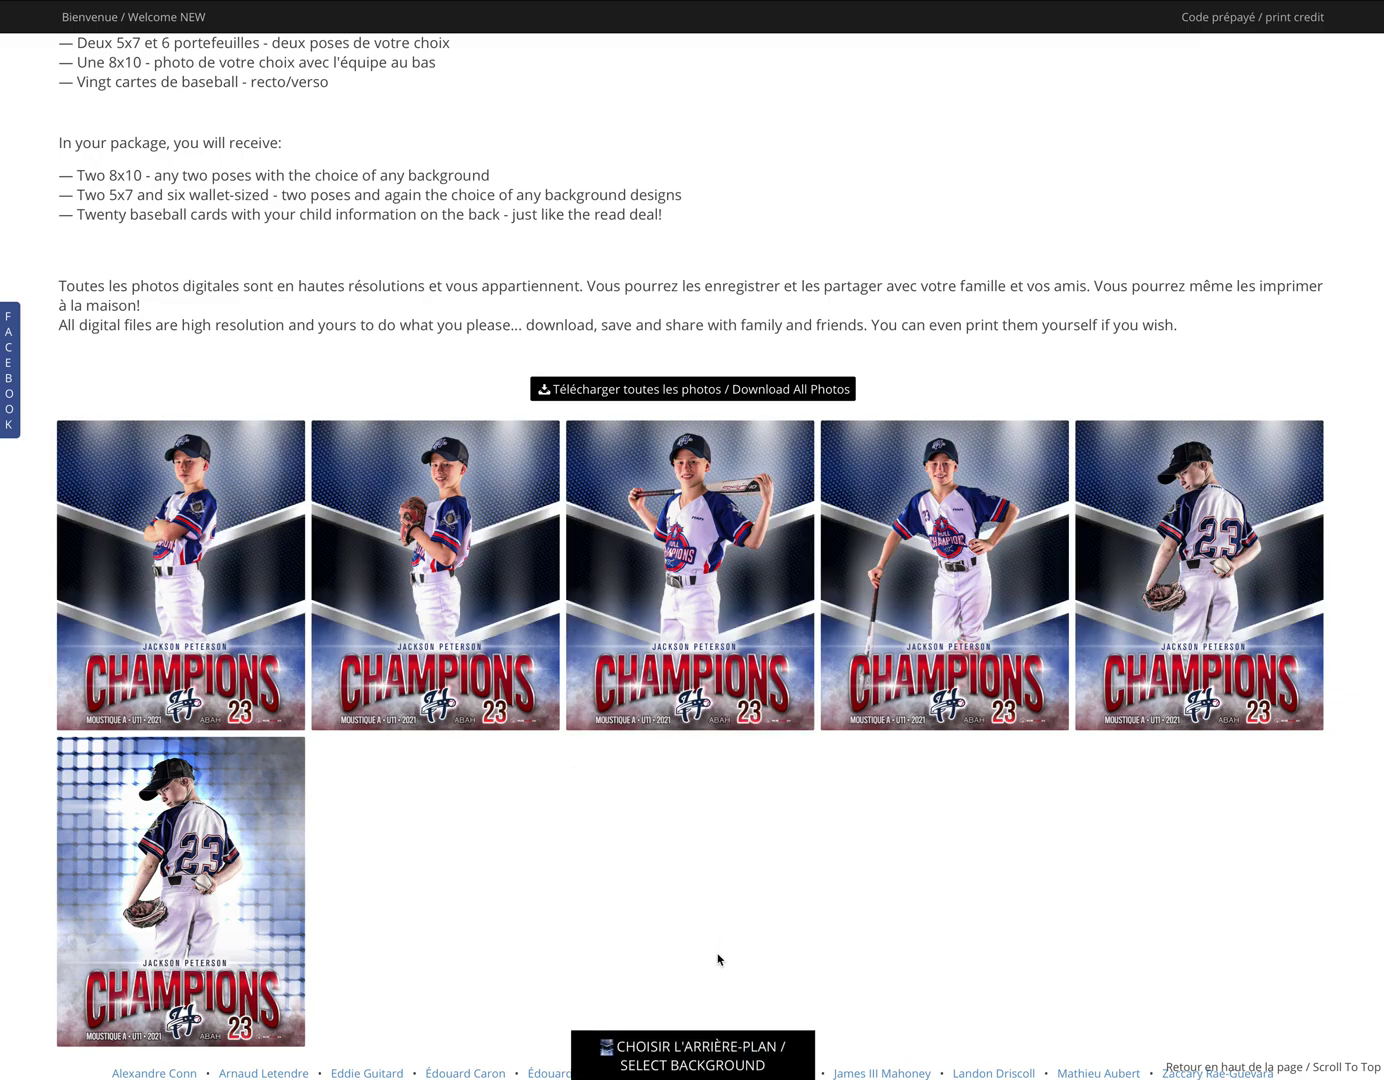
Apply the Back_19 background to the player's photos.
left_click(735, 1049)
scroll(688, 1012, "down", 4)
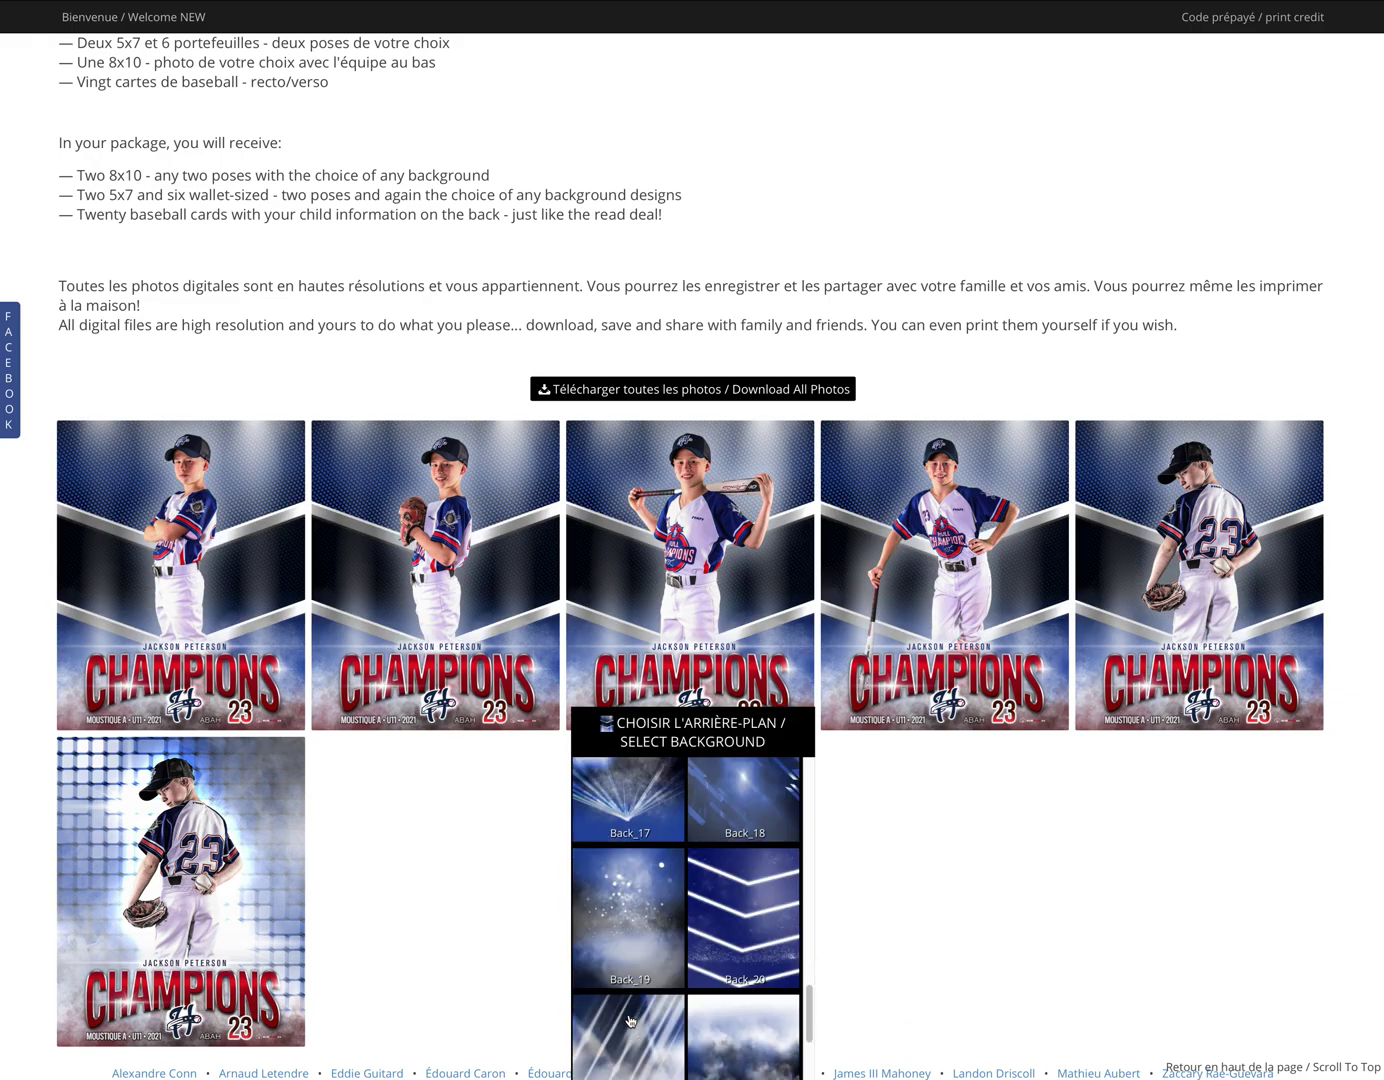
left_click(651, 931)
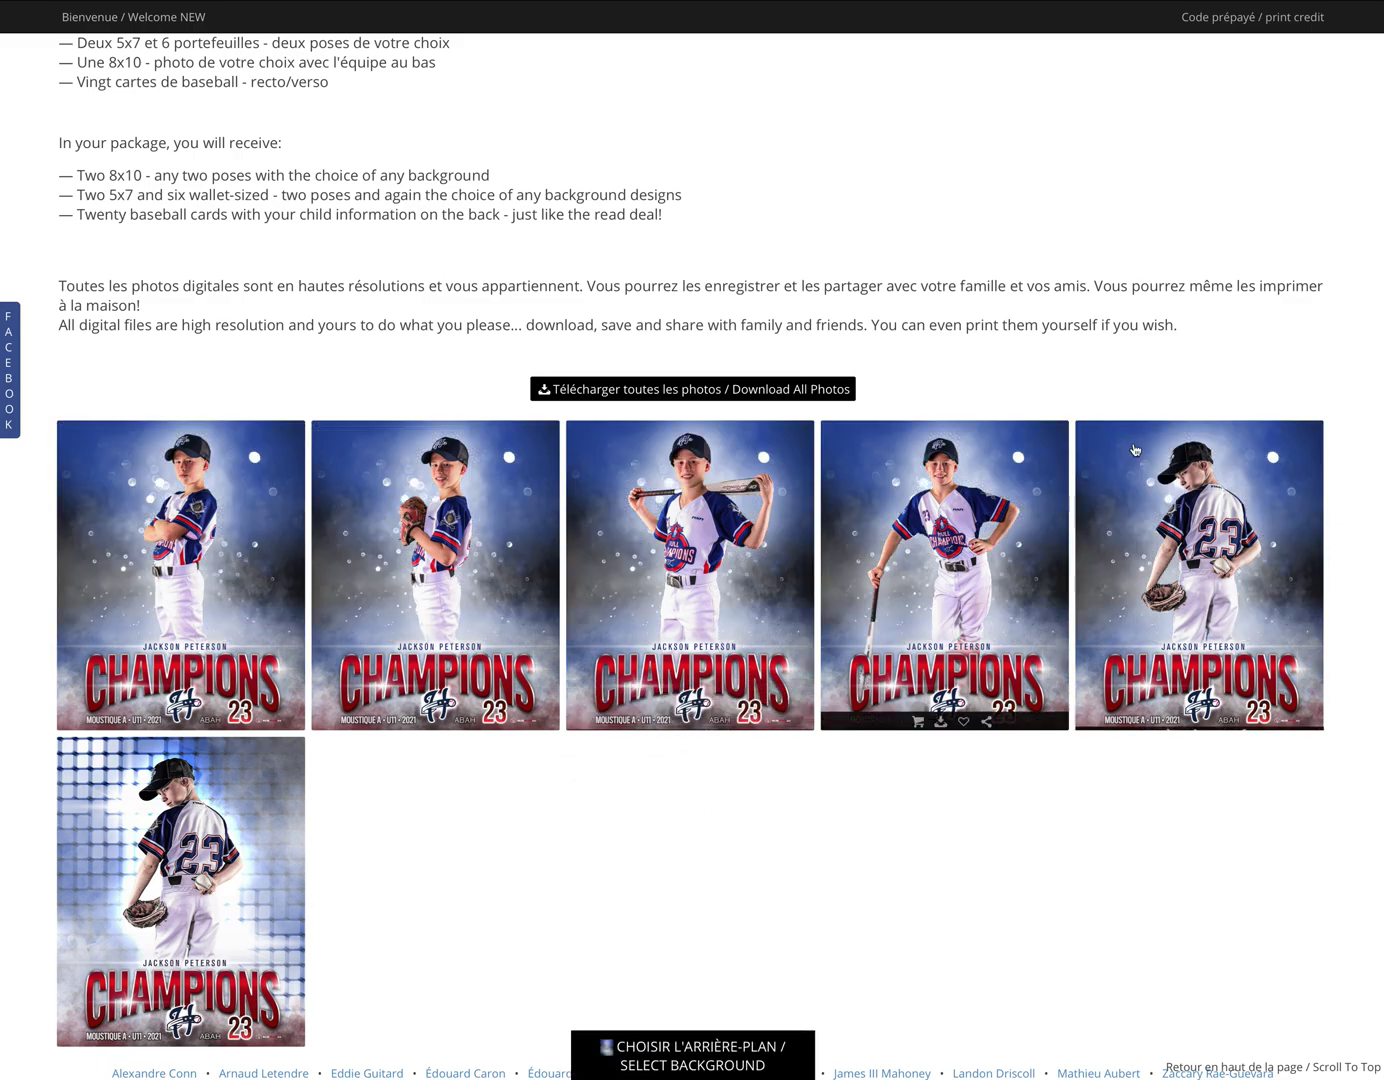
Open photo 3.png, add the Forfait d'équipe: 2021 package to the cart, and assign the photo to one 8 x 10.
mouse_move(998, 628)
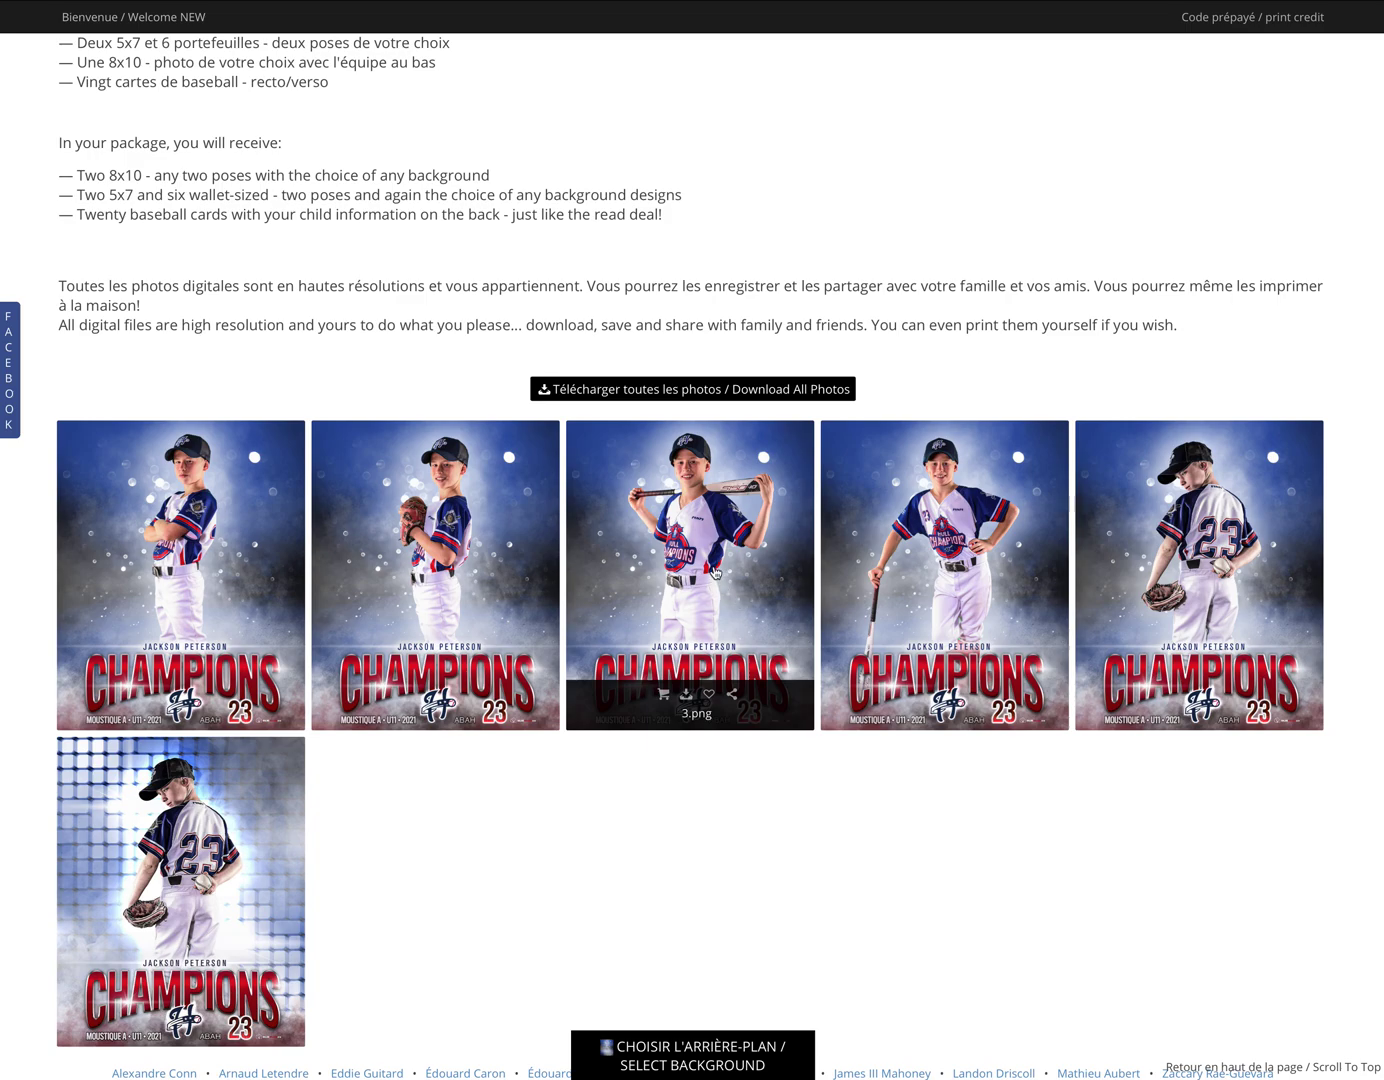
left_click(720, 537)
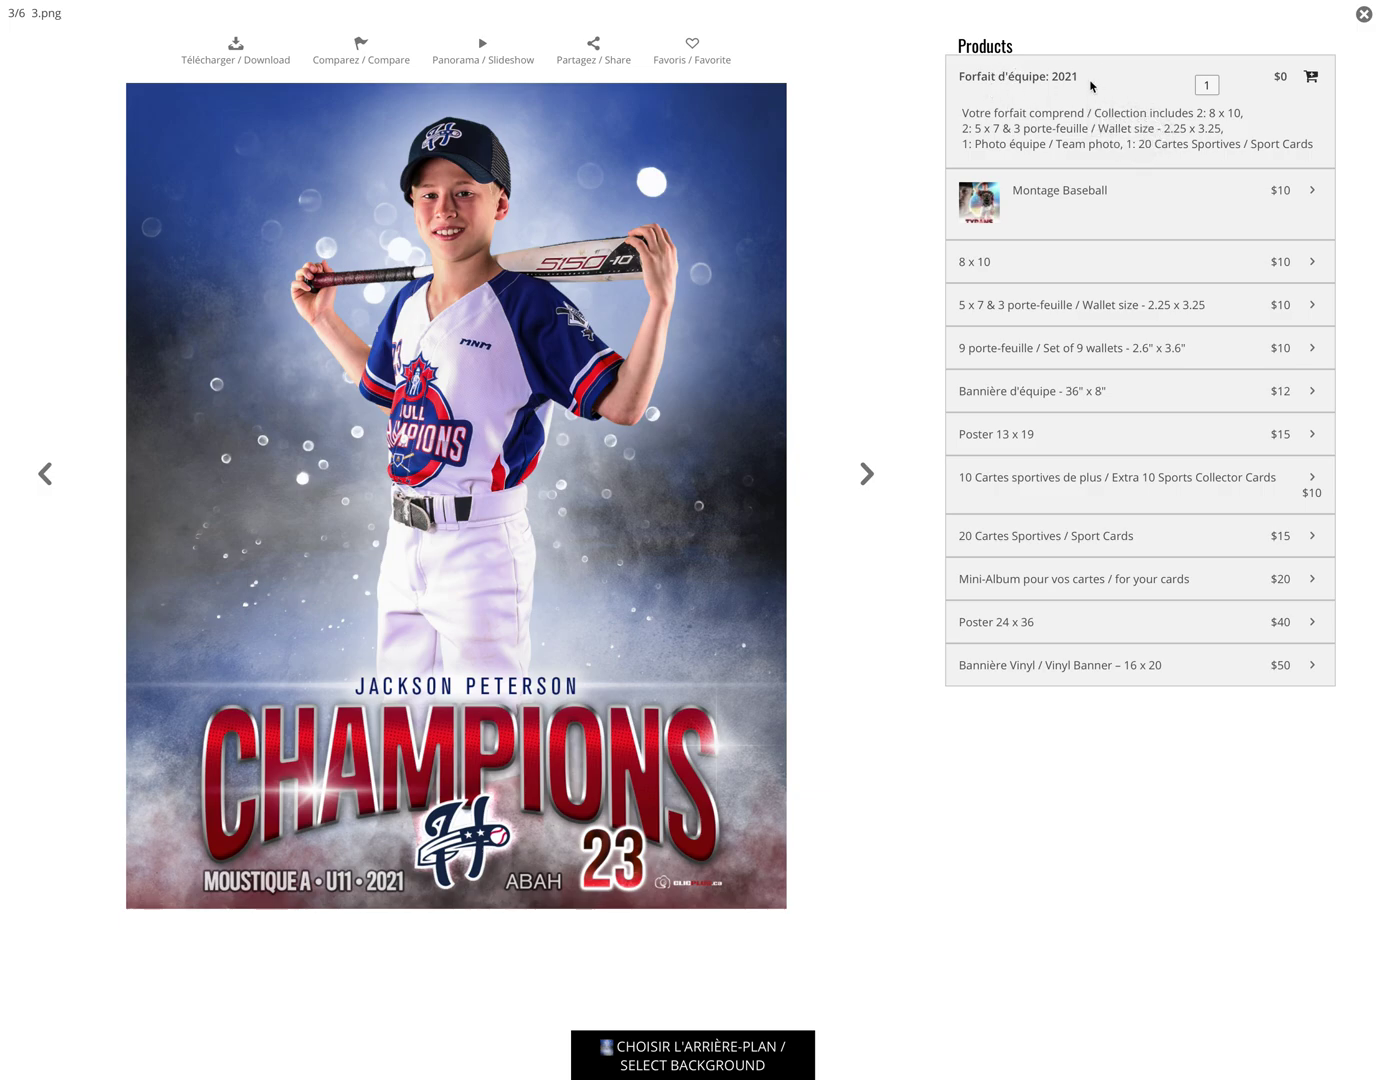
left_click(1313, 79)
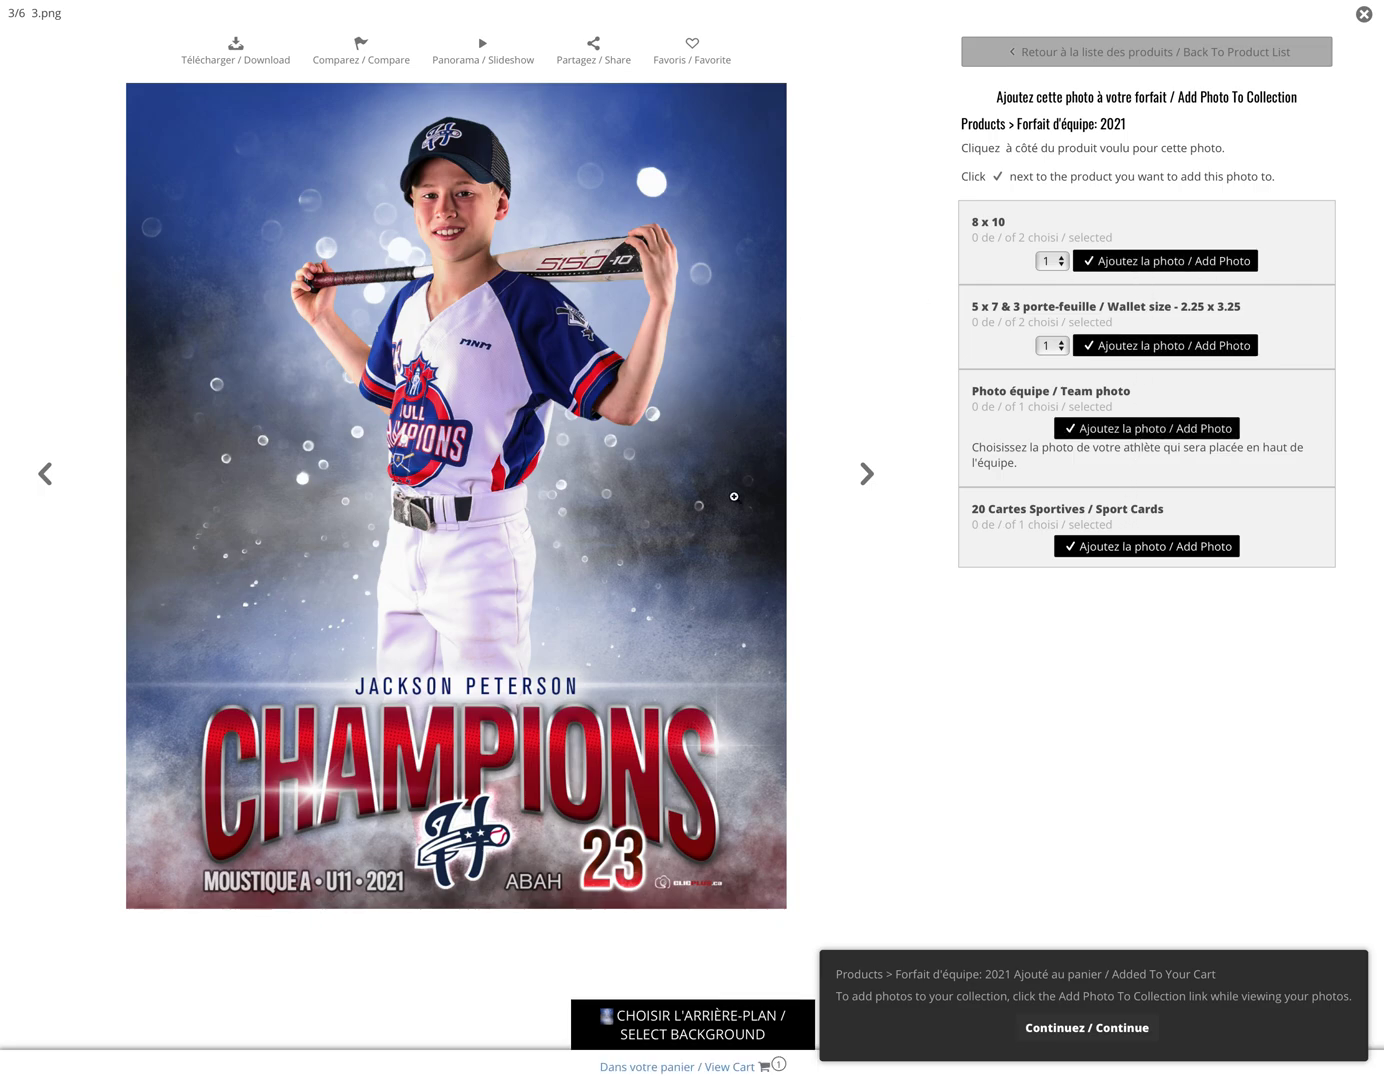
left_click(1123, 261)
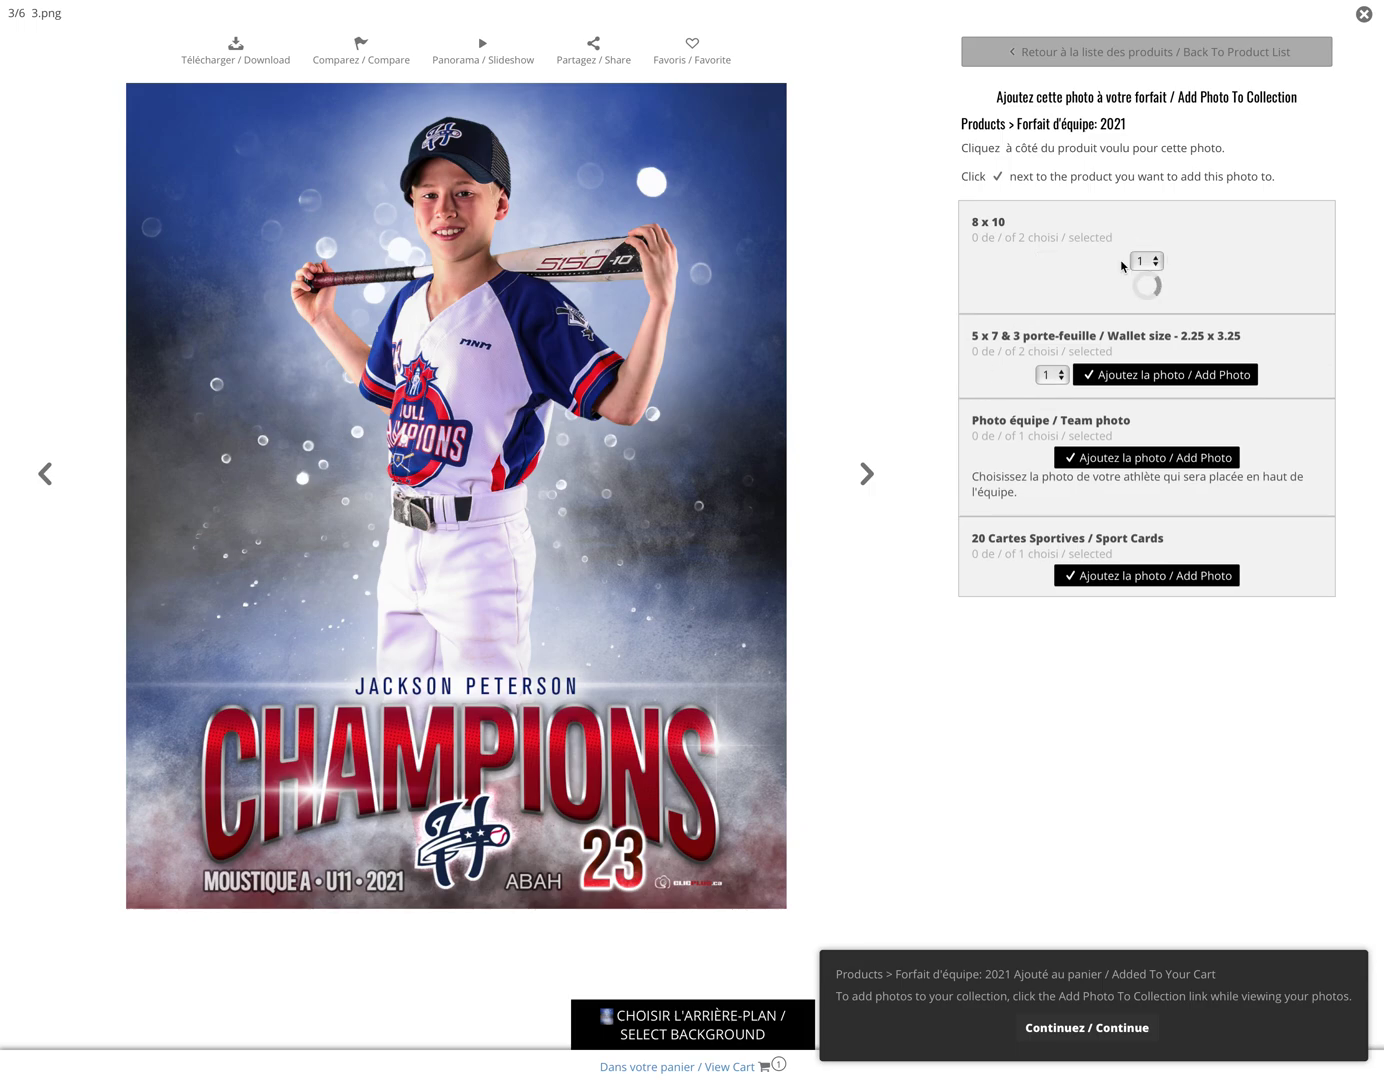
Assign photo 4.png with the Back_20 background to the second 8 x 10 of the package.
left_click(868, 474)
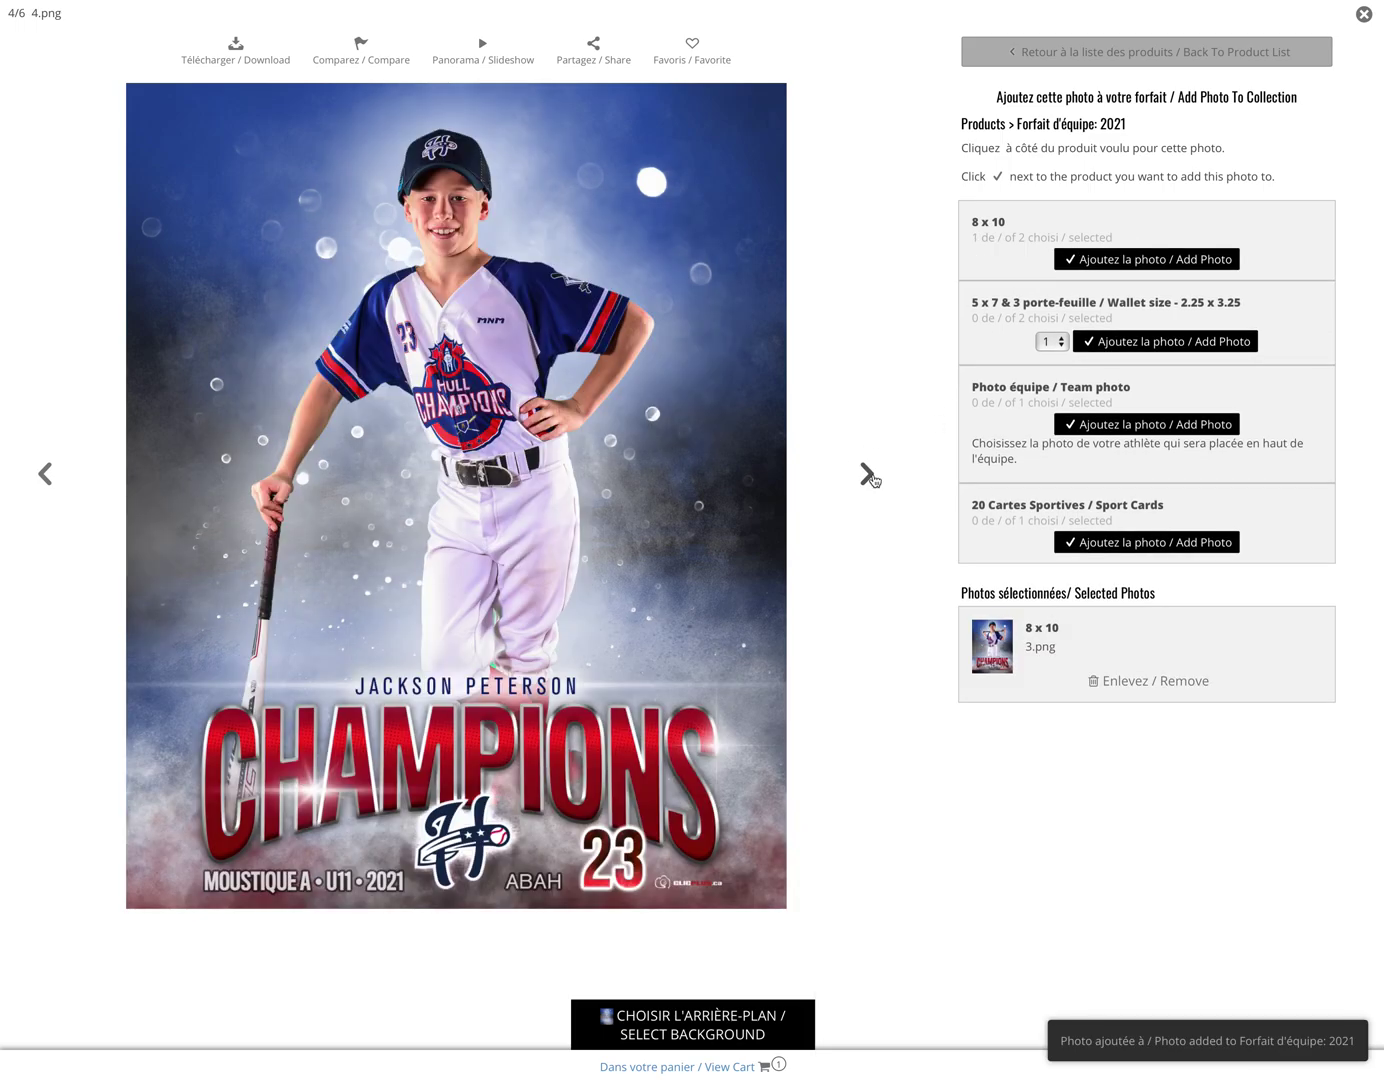
left_click(700, 1033)
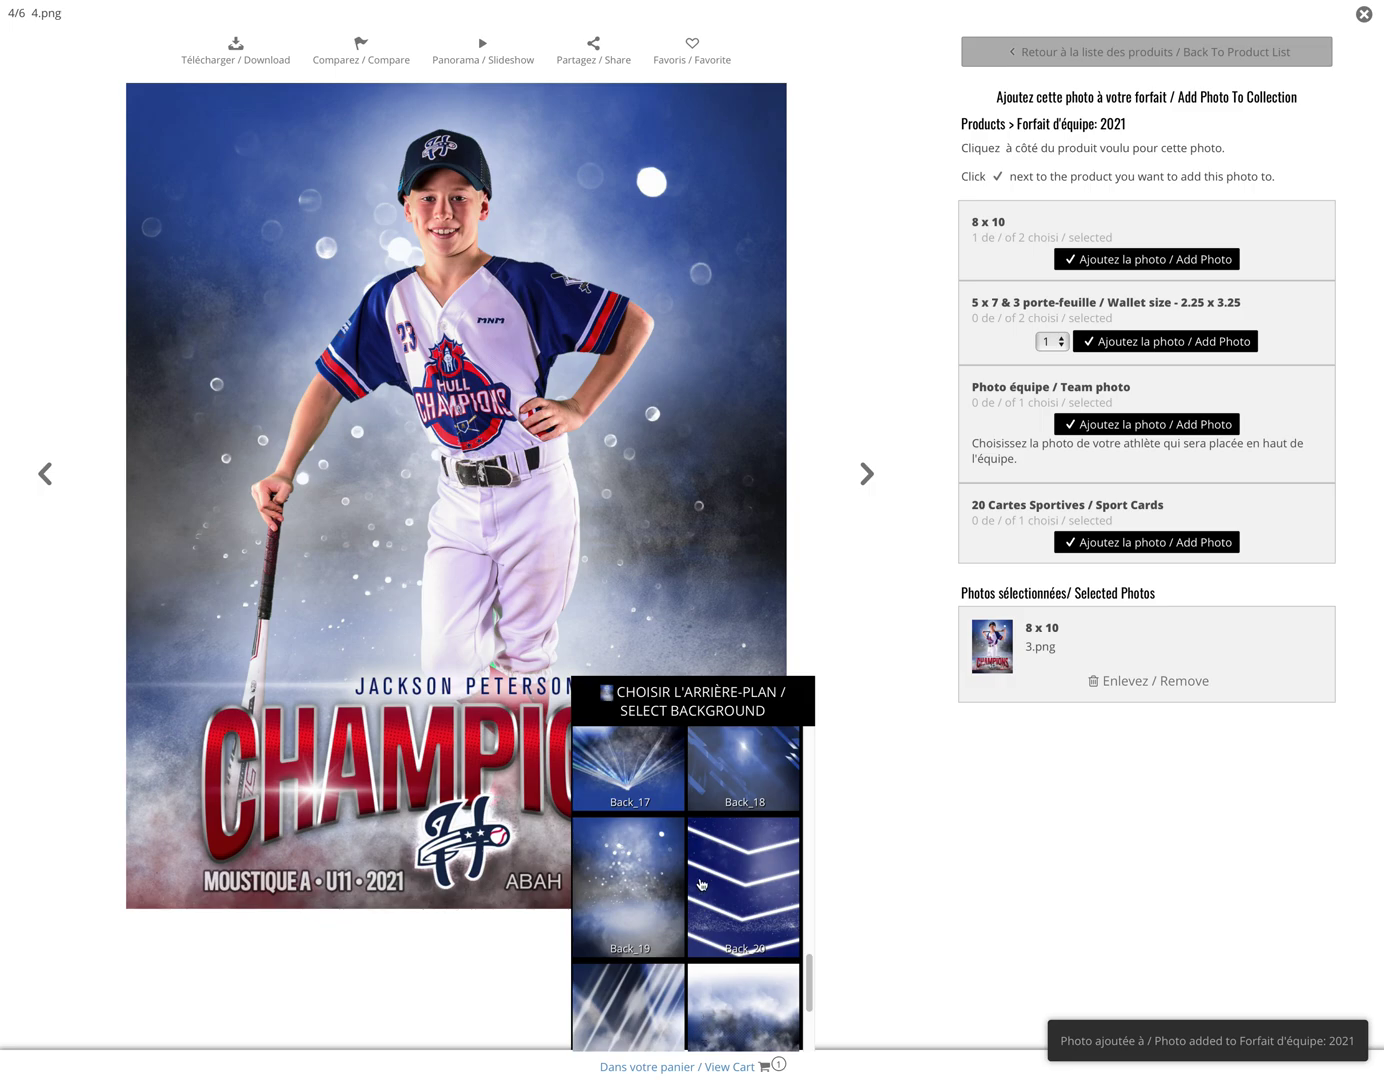
left_click(735, 890)
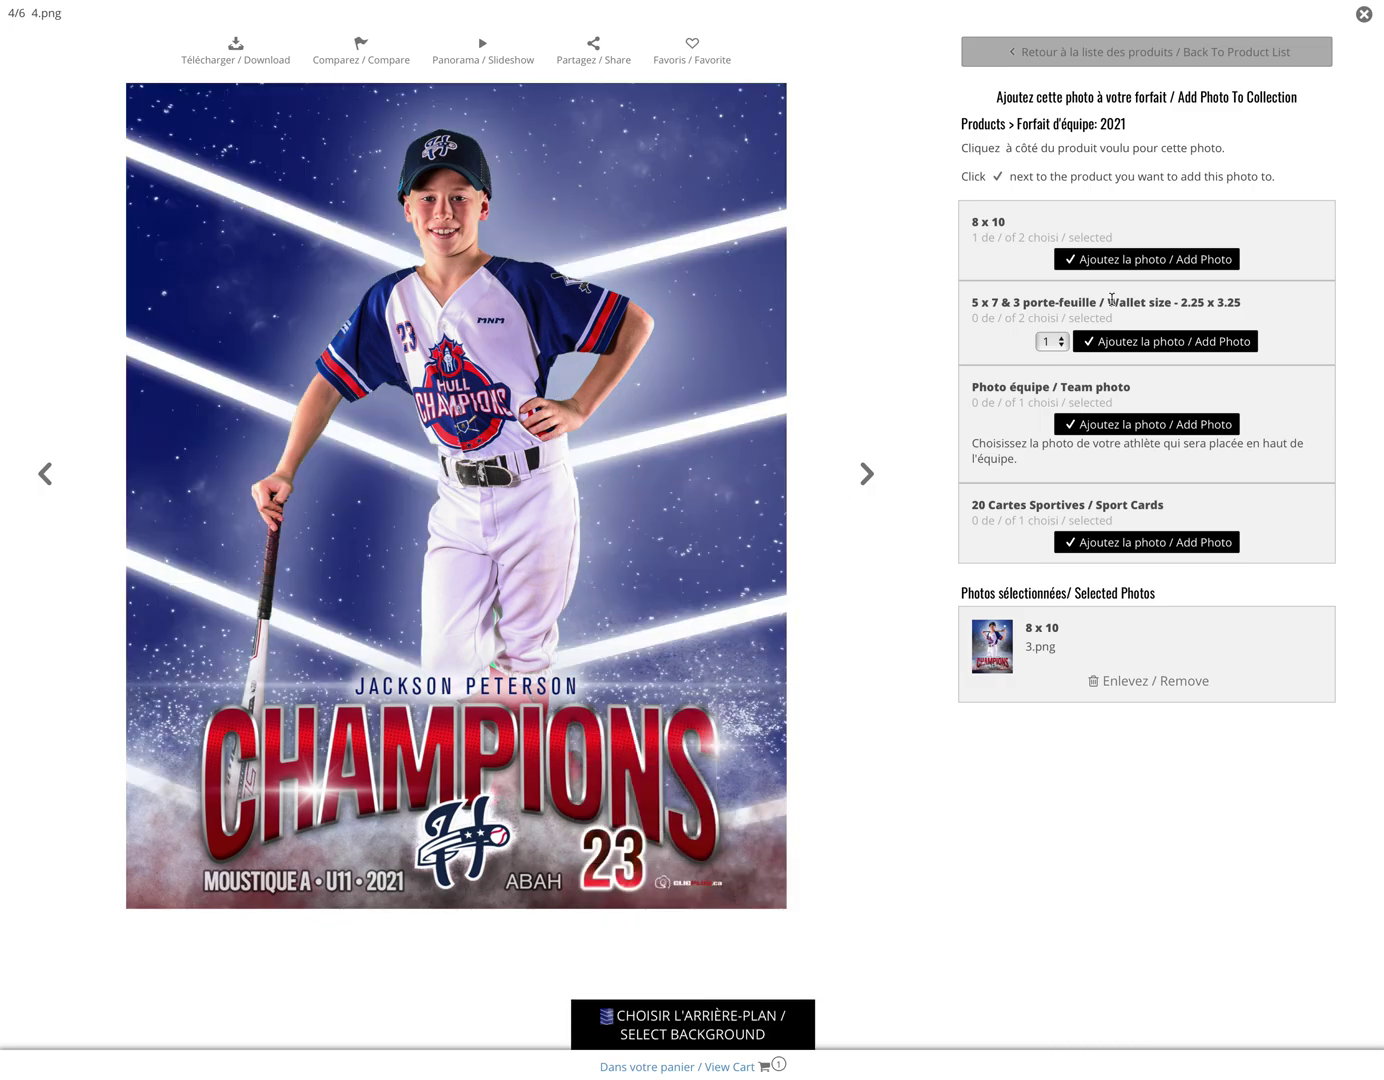
left_click(1120, 259)
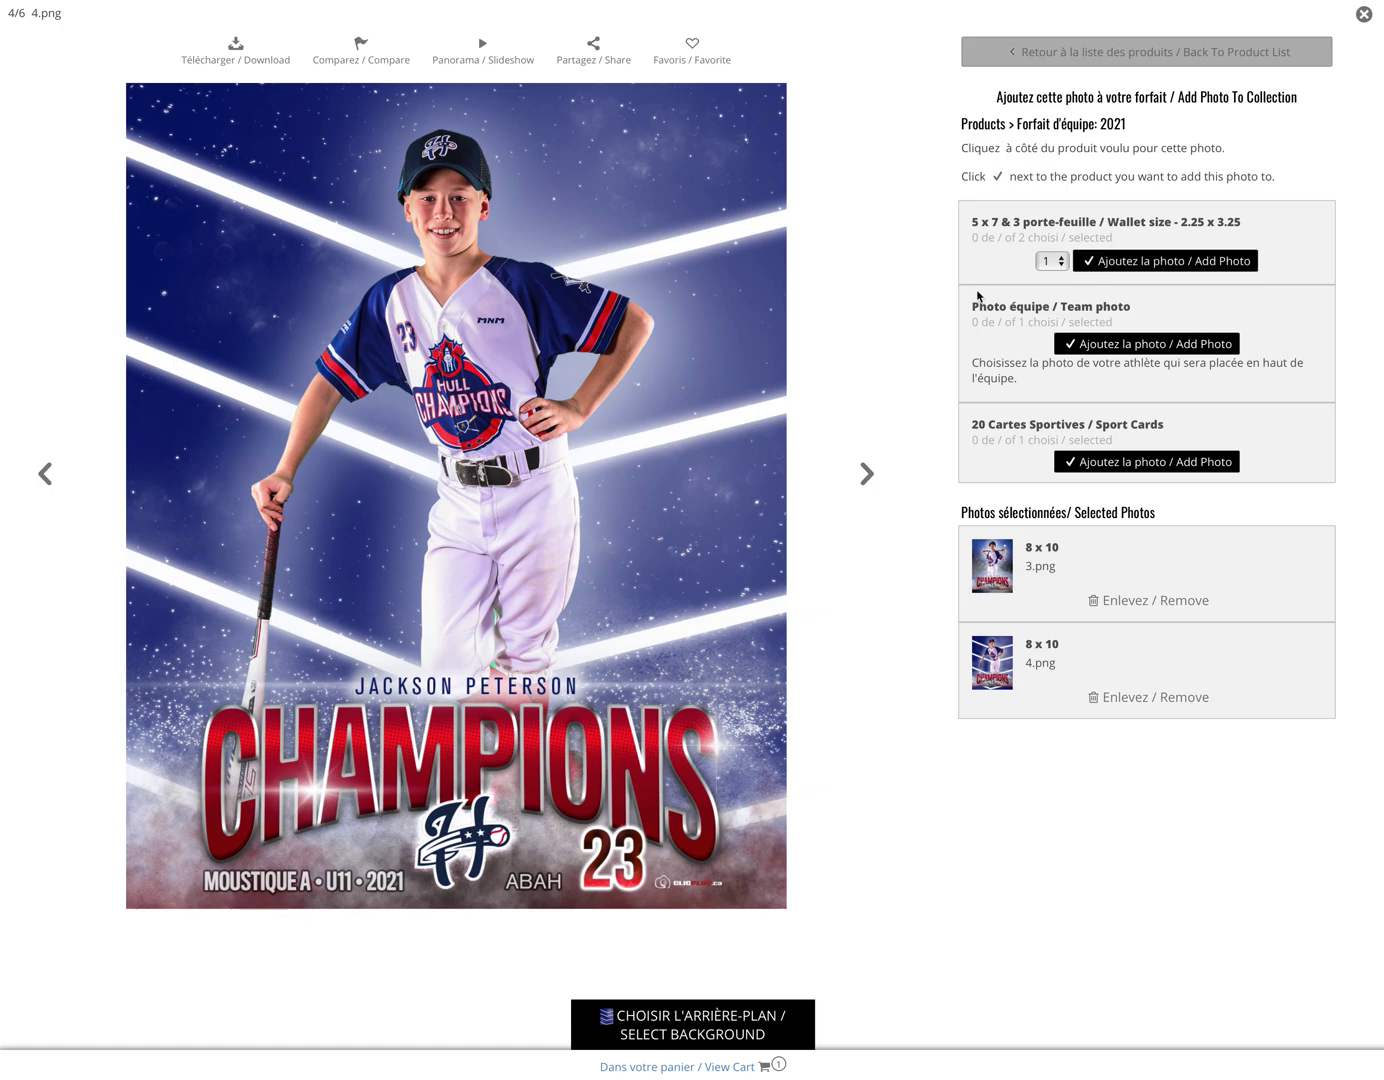
Assign photo Back.png with the Back_21 background to one 5 x 7 and wallet-size set.
left_click(870, 480)
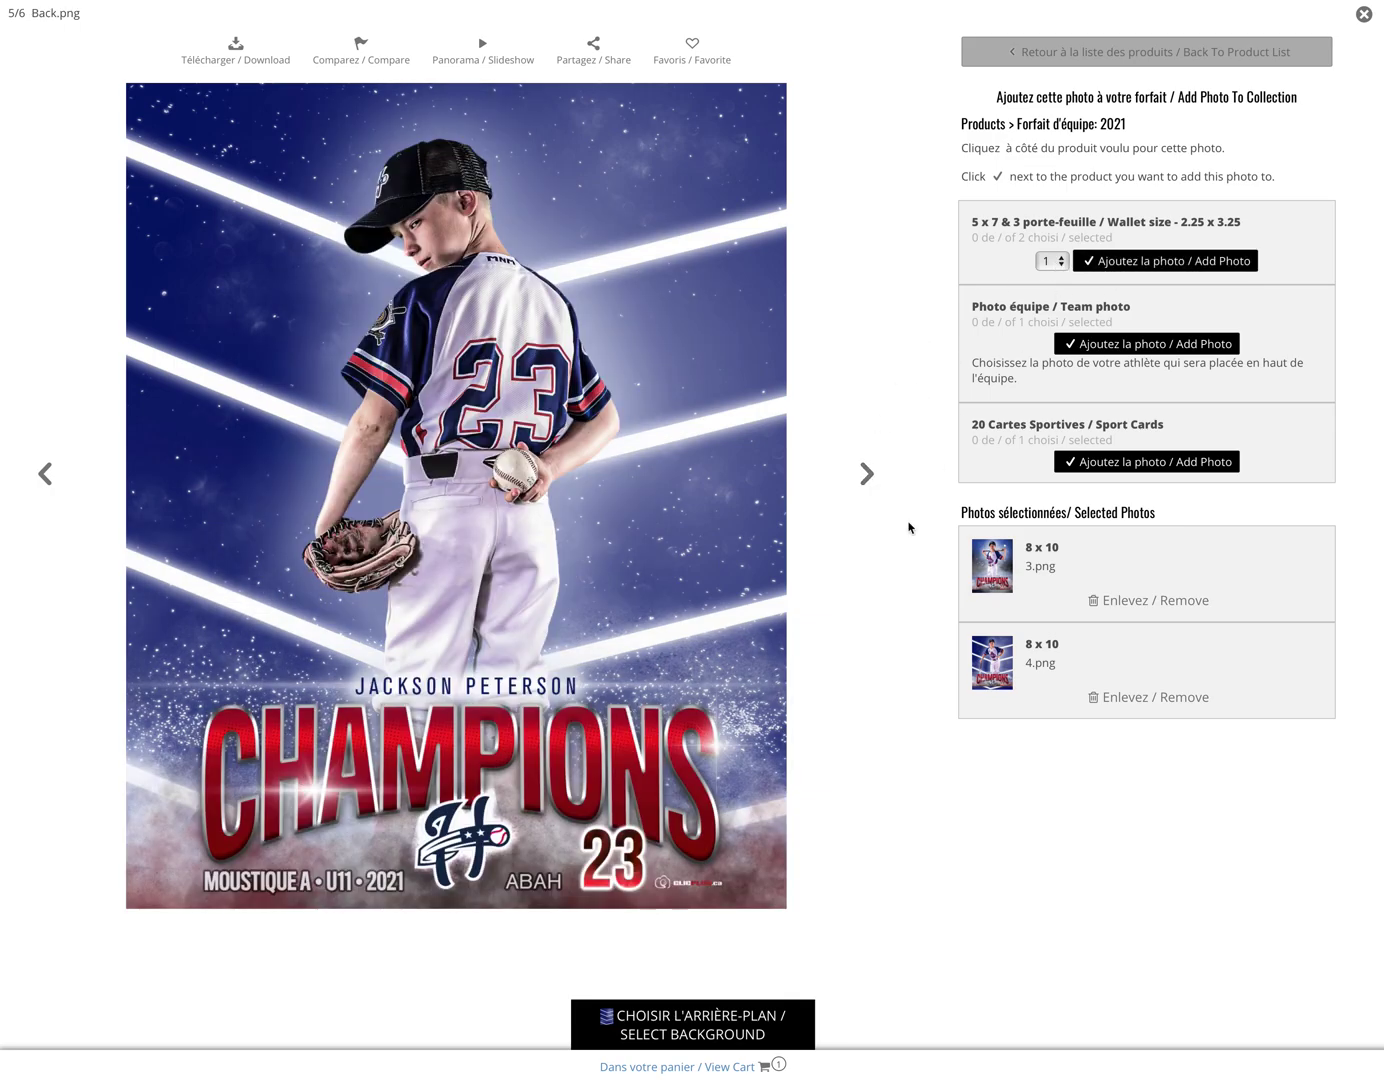
left_click(690, 1031)
left_click(636, 1011)
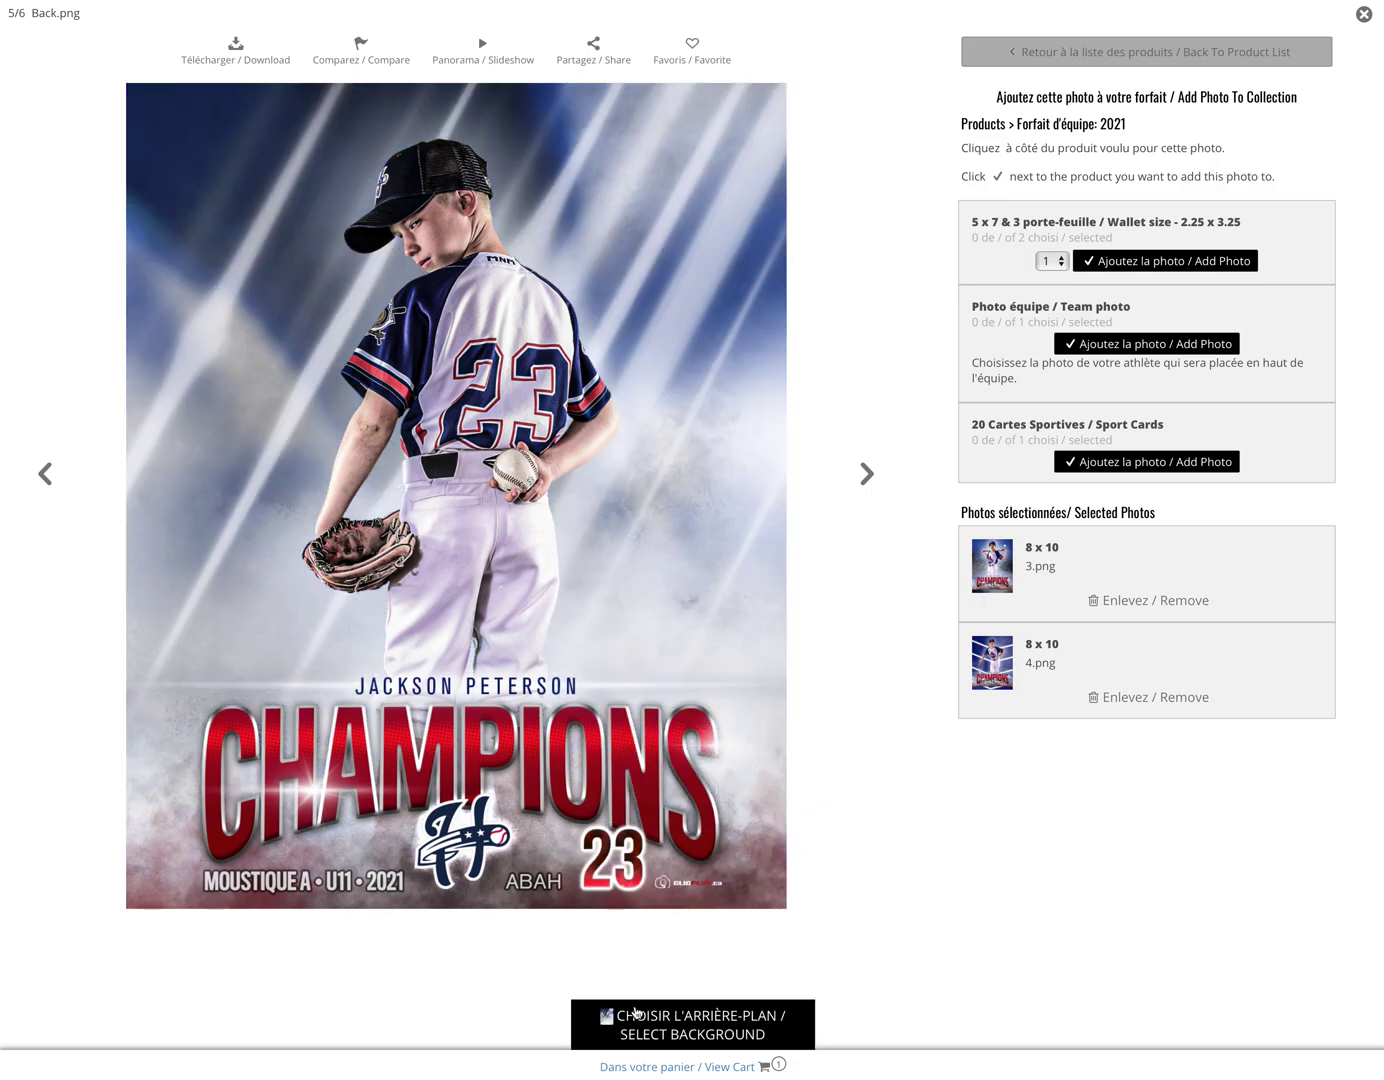
left_click(1120, 260)
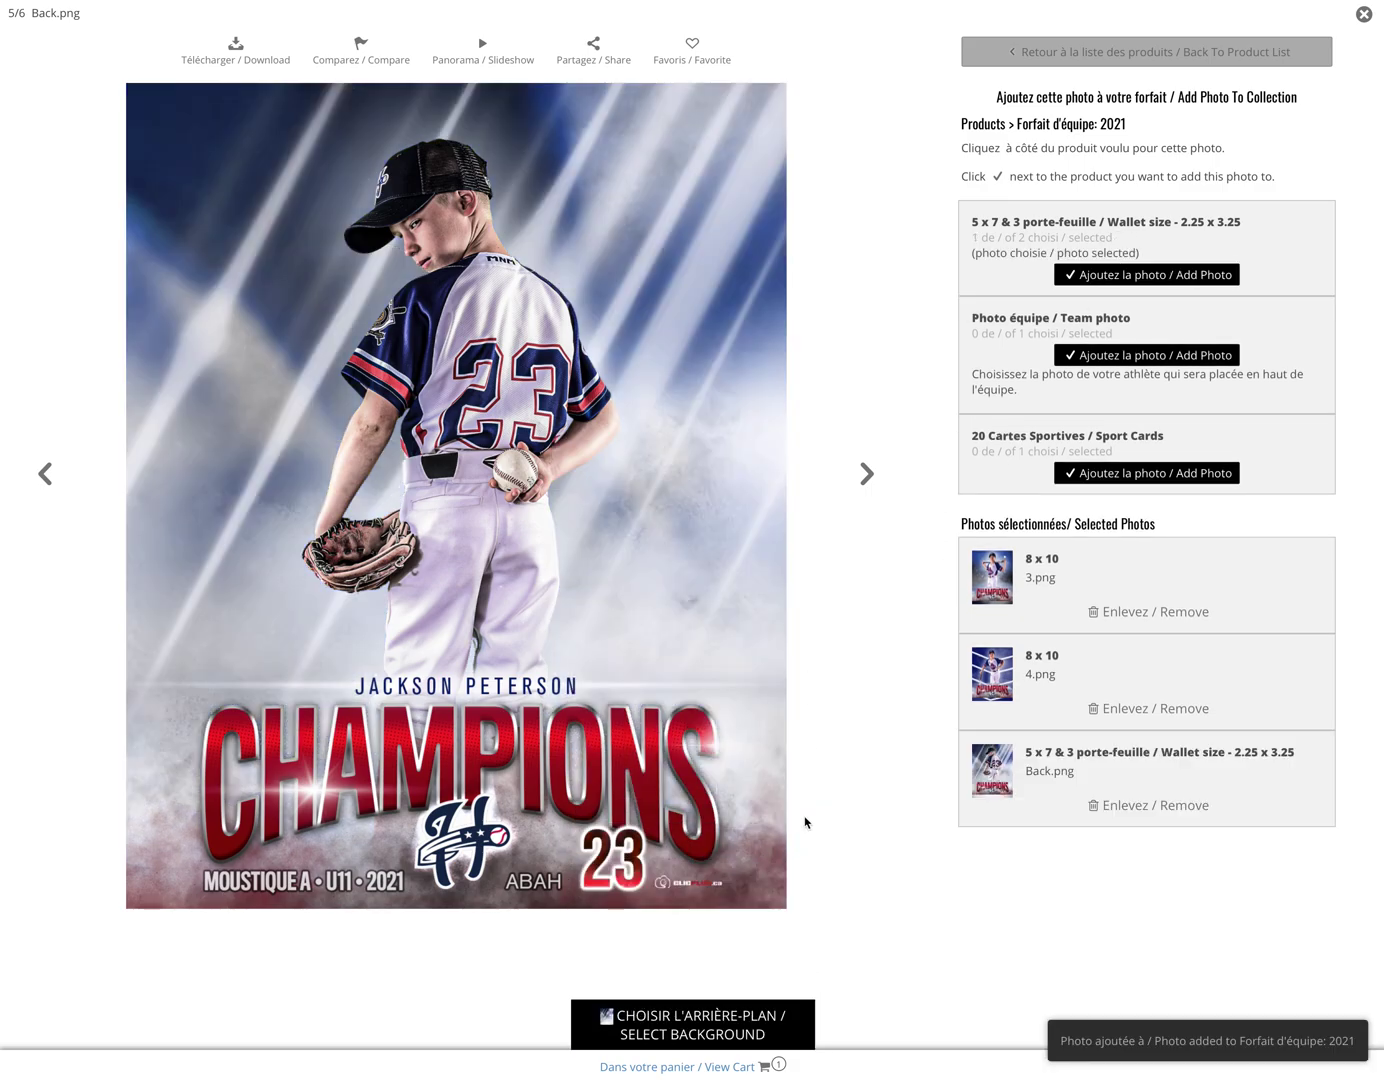
Change the background of Back.png to Back_23 and assign it to the second 5 x 7 and wallet-size set.
left_click(690, 1040)
scroll(619, 987, "down", 10)
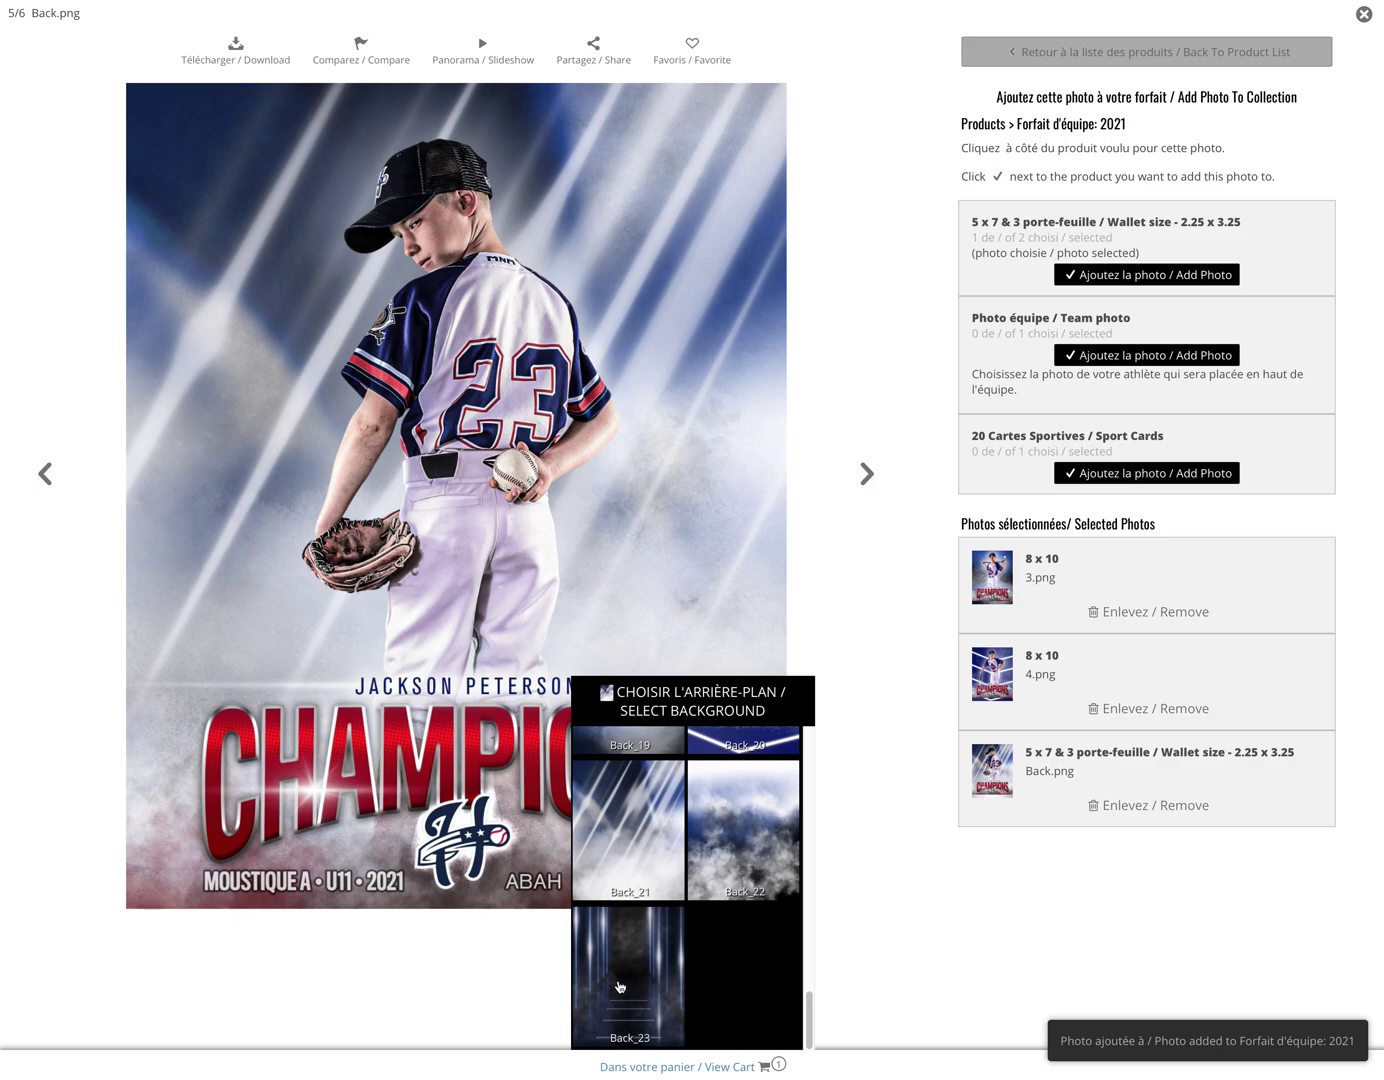
left_click(620, 987)
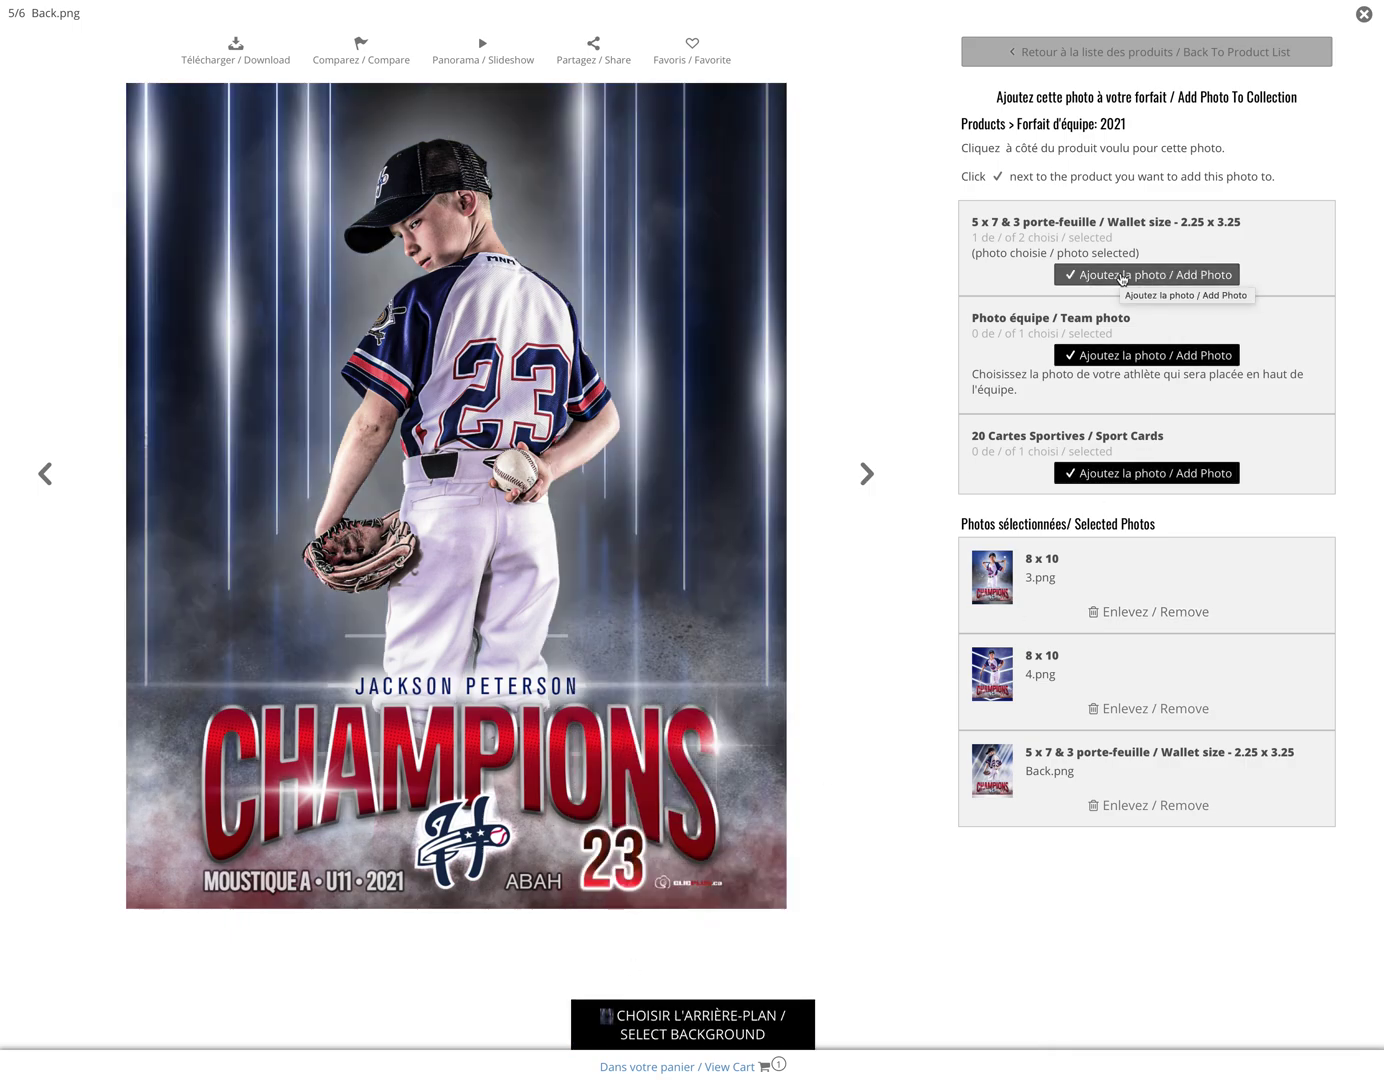
left_click(1122, 276)
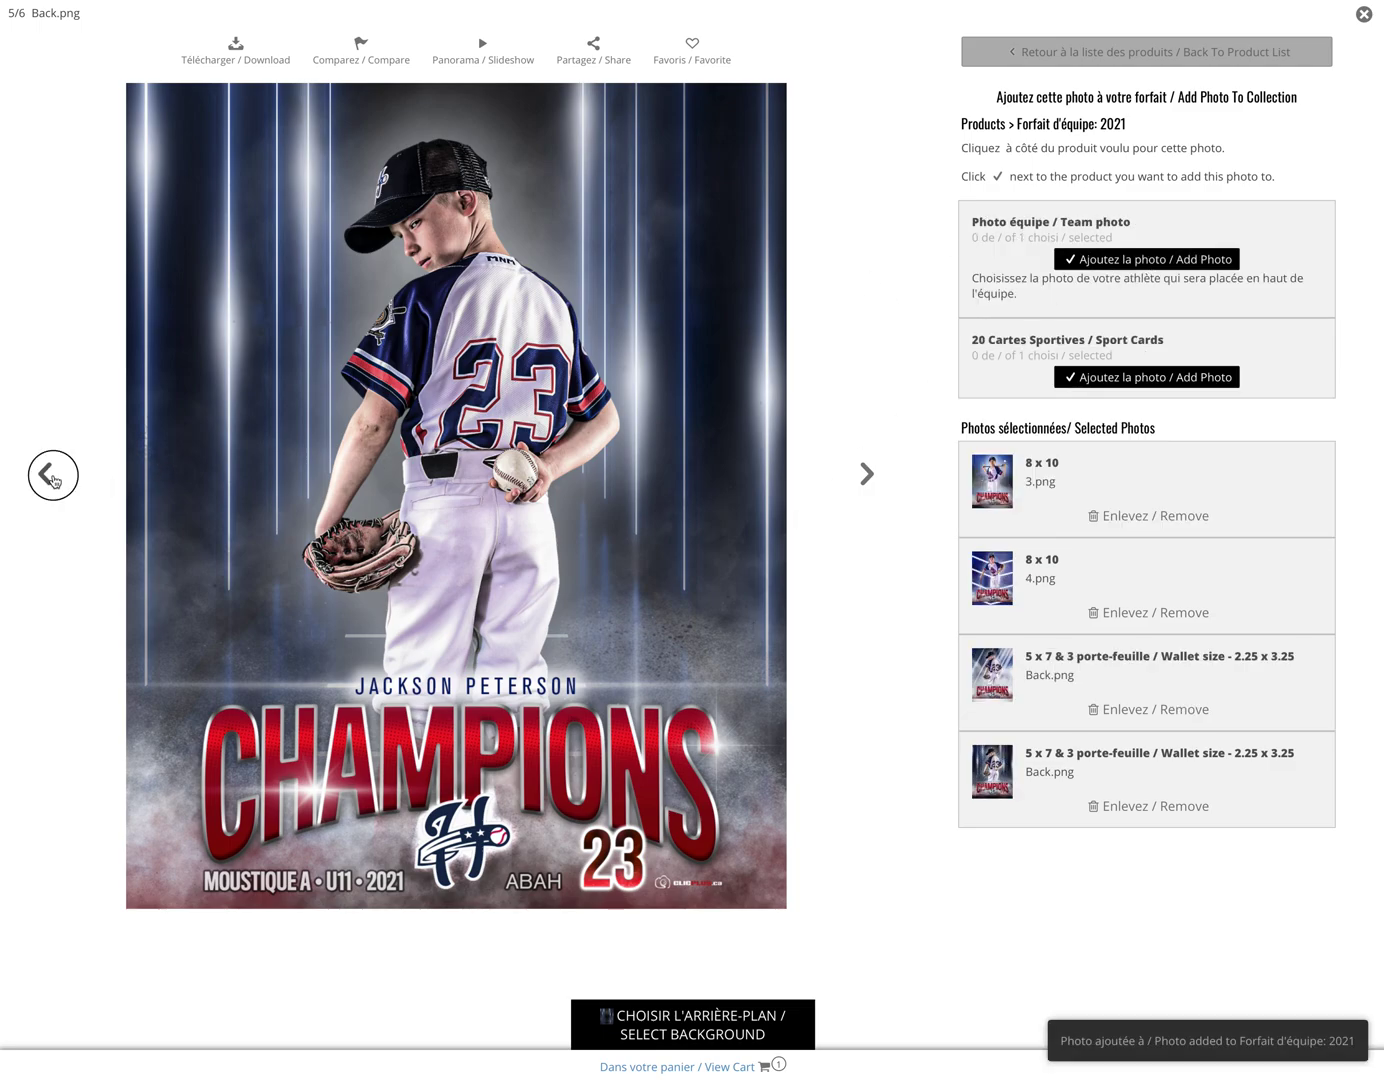
Go back to photo 3.png and assign it to the package's team photo with the Back_23 background.
left_click(53, 480)
left_click(53, 480)
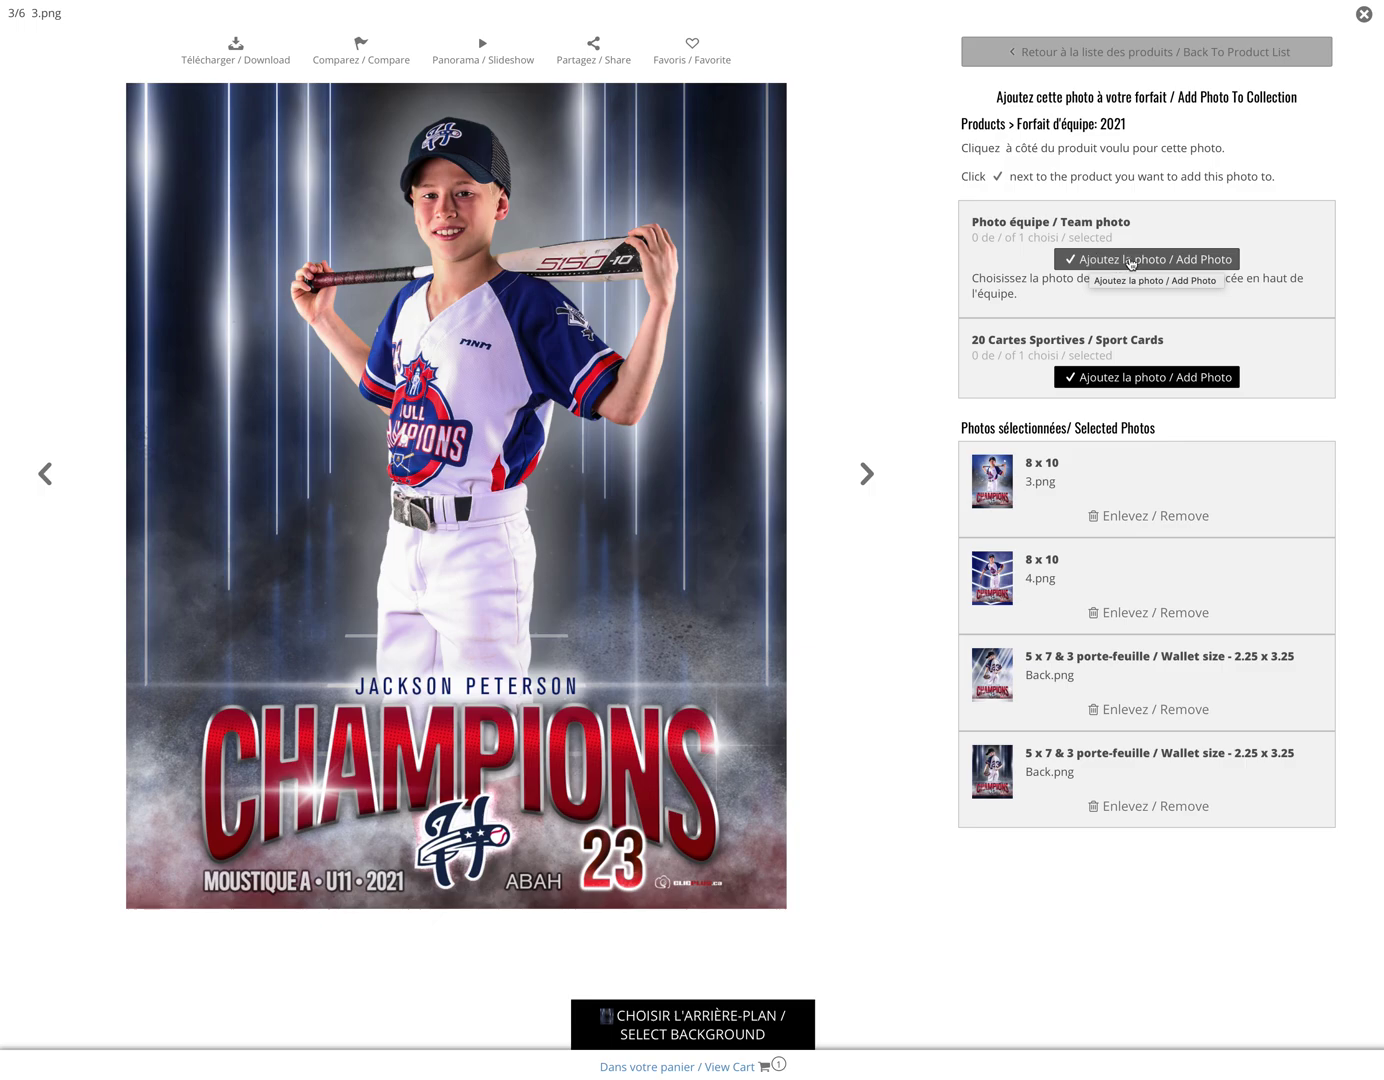
left_click(1131, 263)
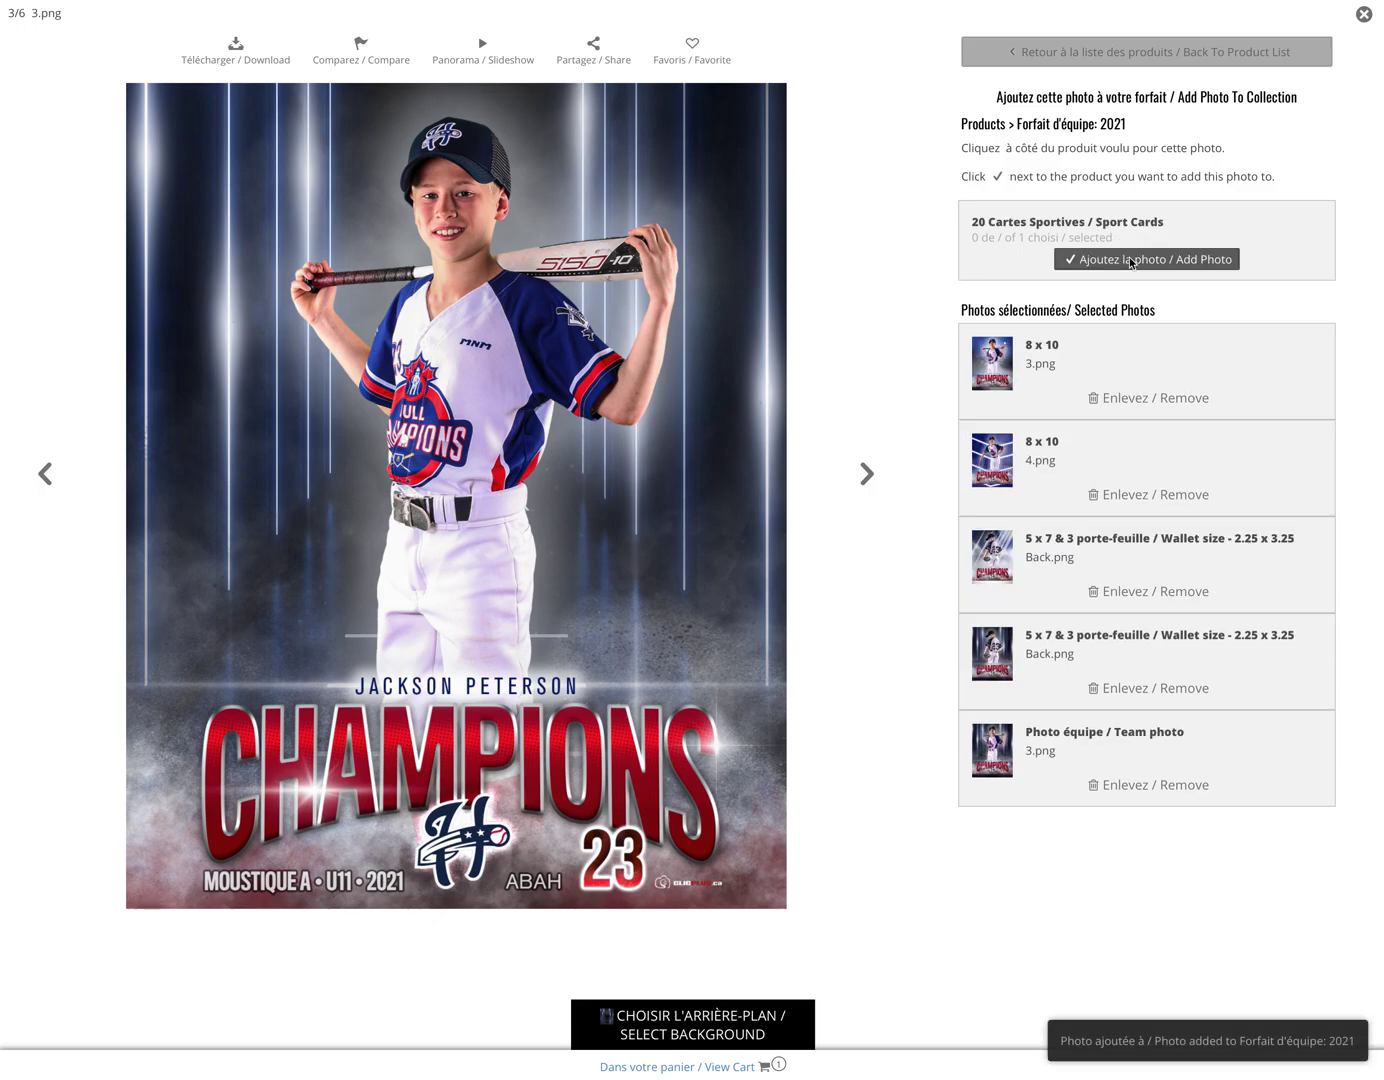
left_click(869, 475)
left_click(868, 476)
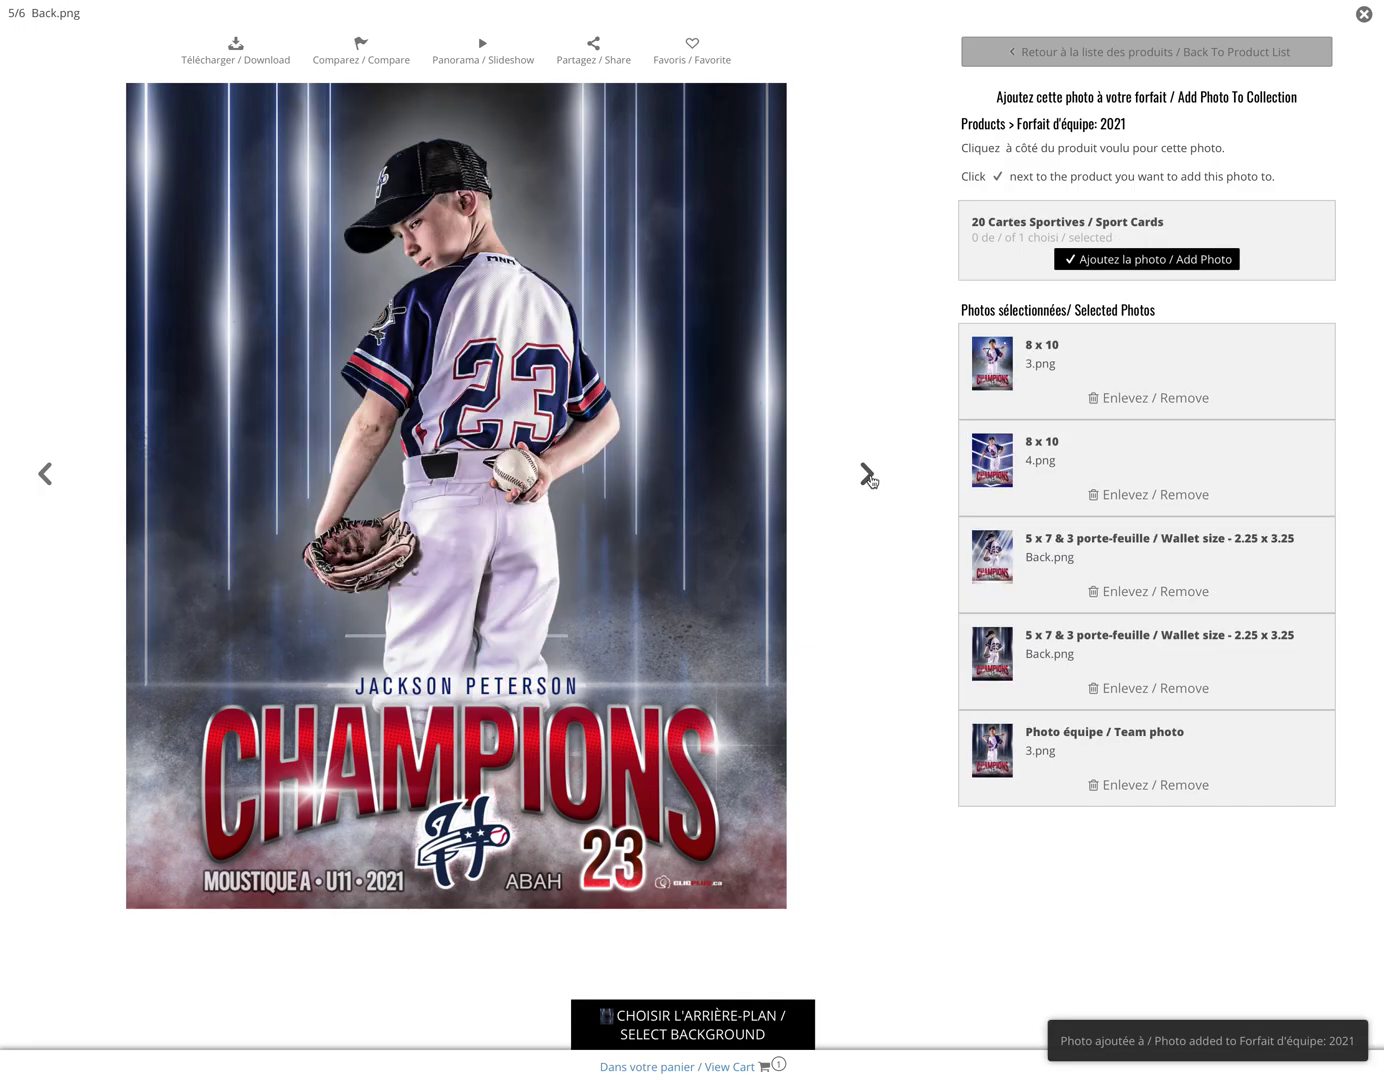
left_click(869, 476)
left_click(46, 474)
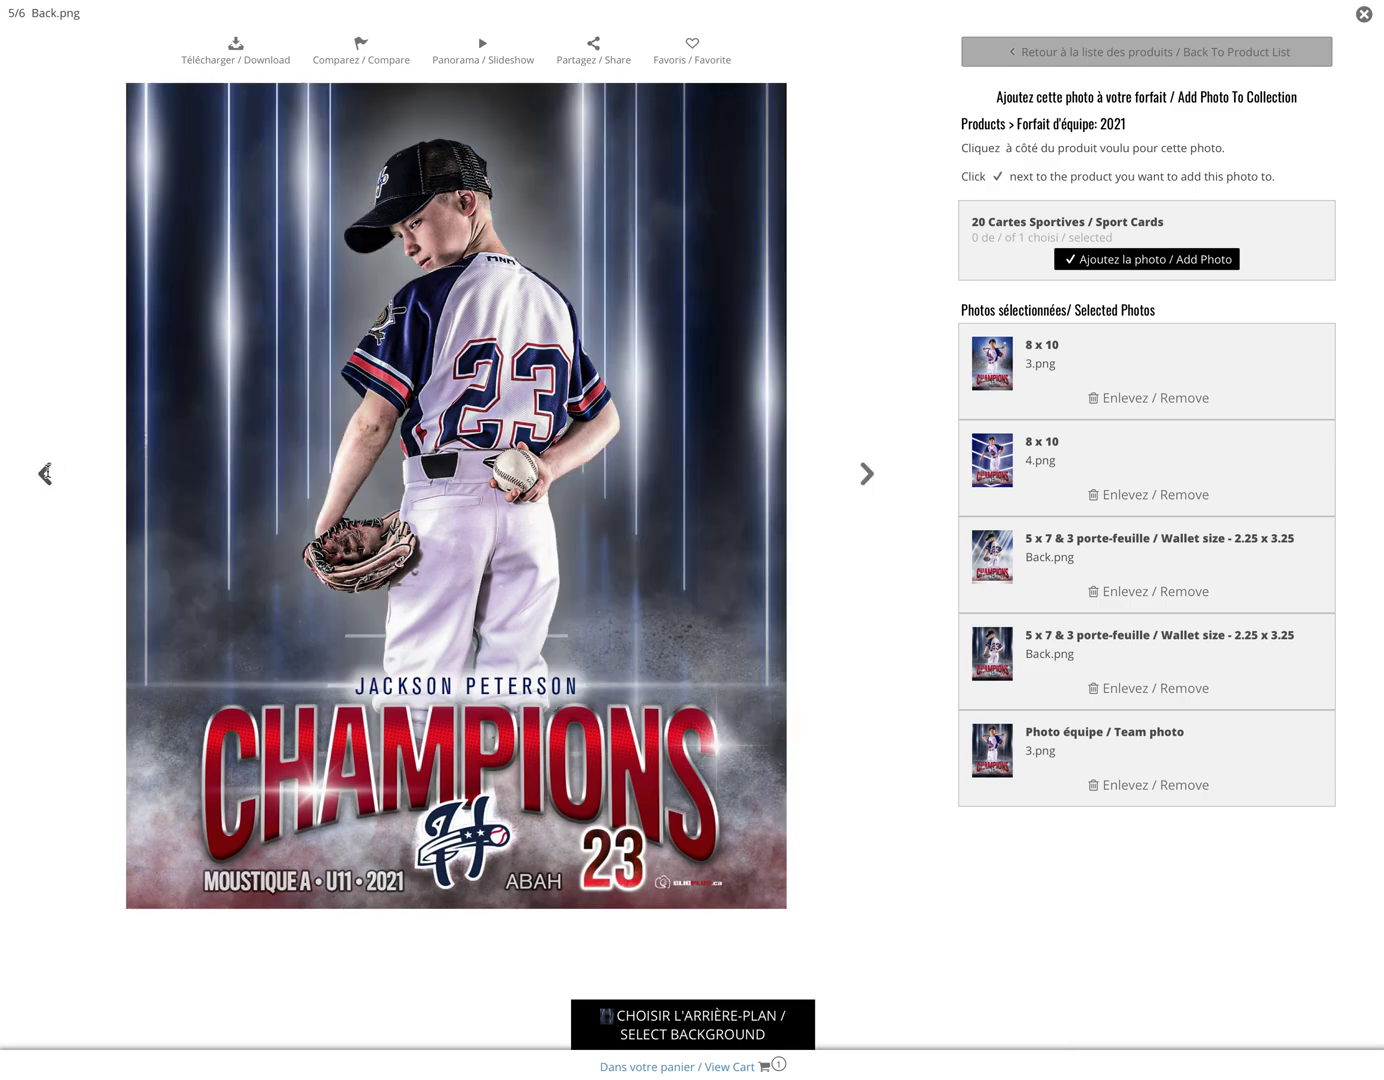
left_click(46, 473)
left_click(46, 474)
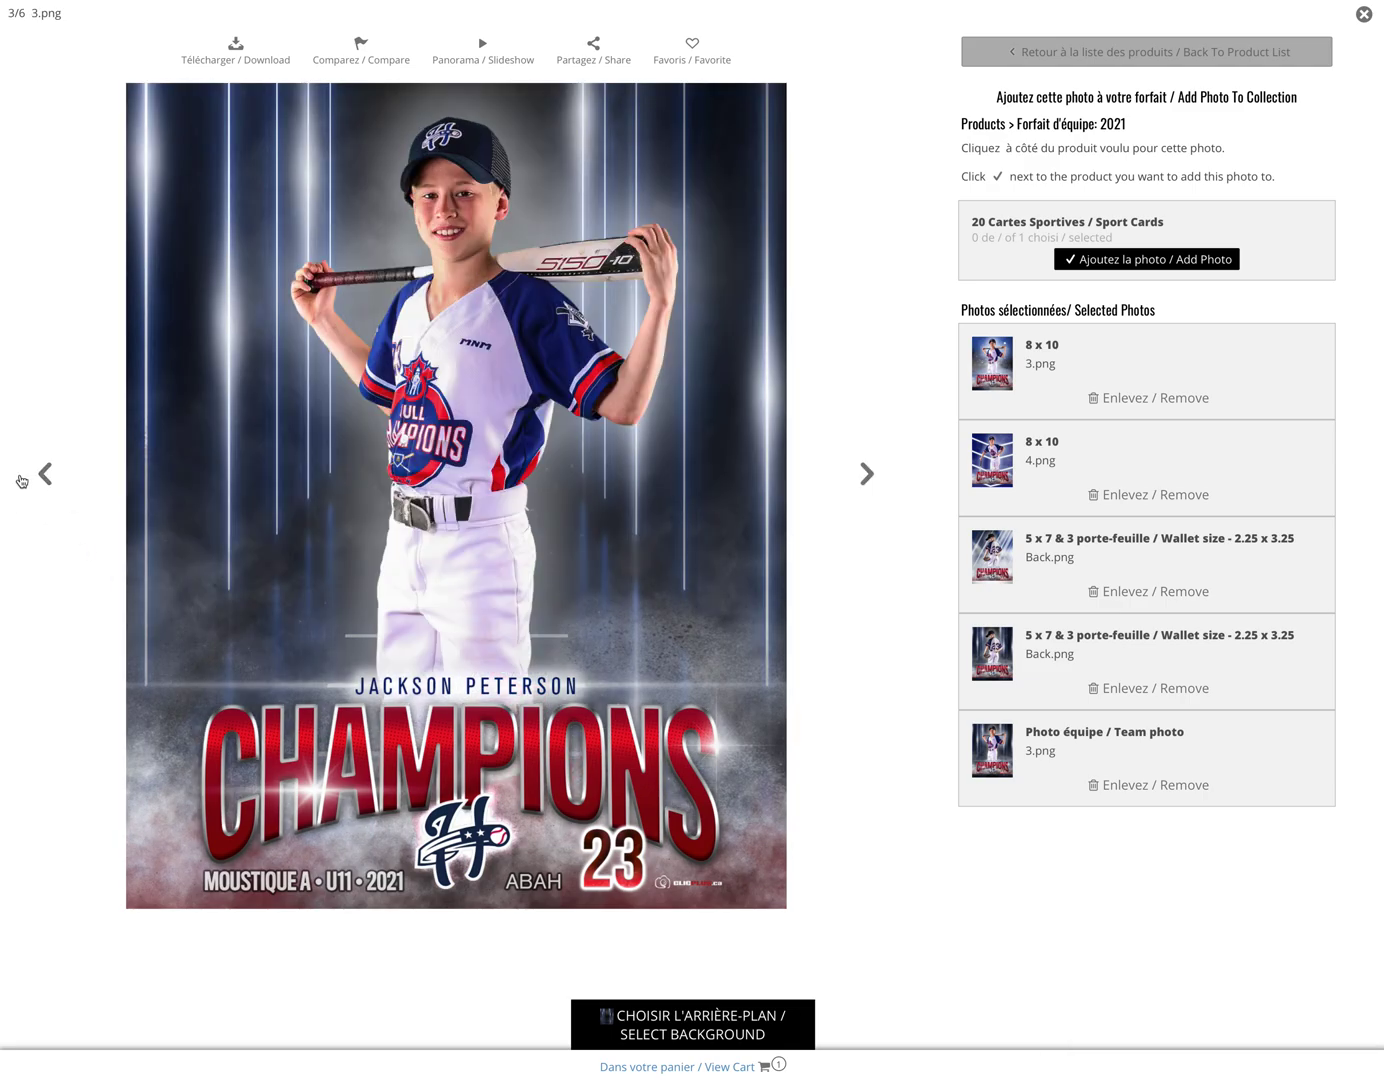
Assign photo 2.png with the Back_13 background to the 20 sport cards and return to the product list.
left_click(46, 474)
left_click(640, 1020)
scroll(661, 926, "down", 8)
scroll(662, 928, "up", 2)
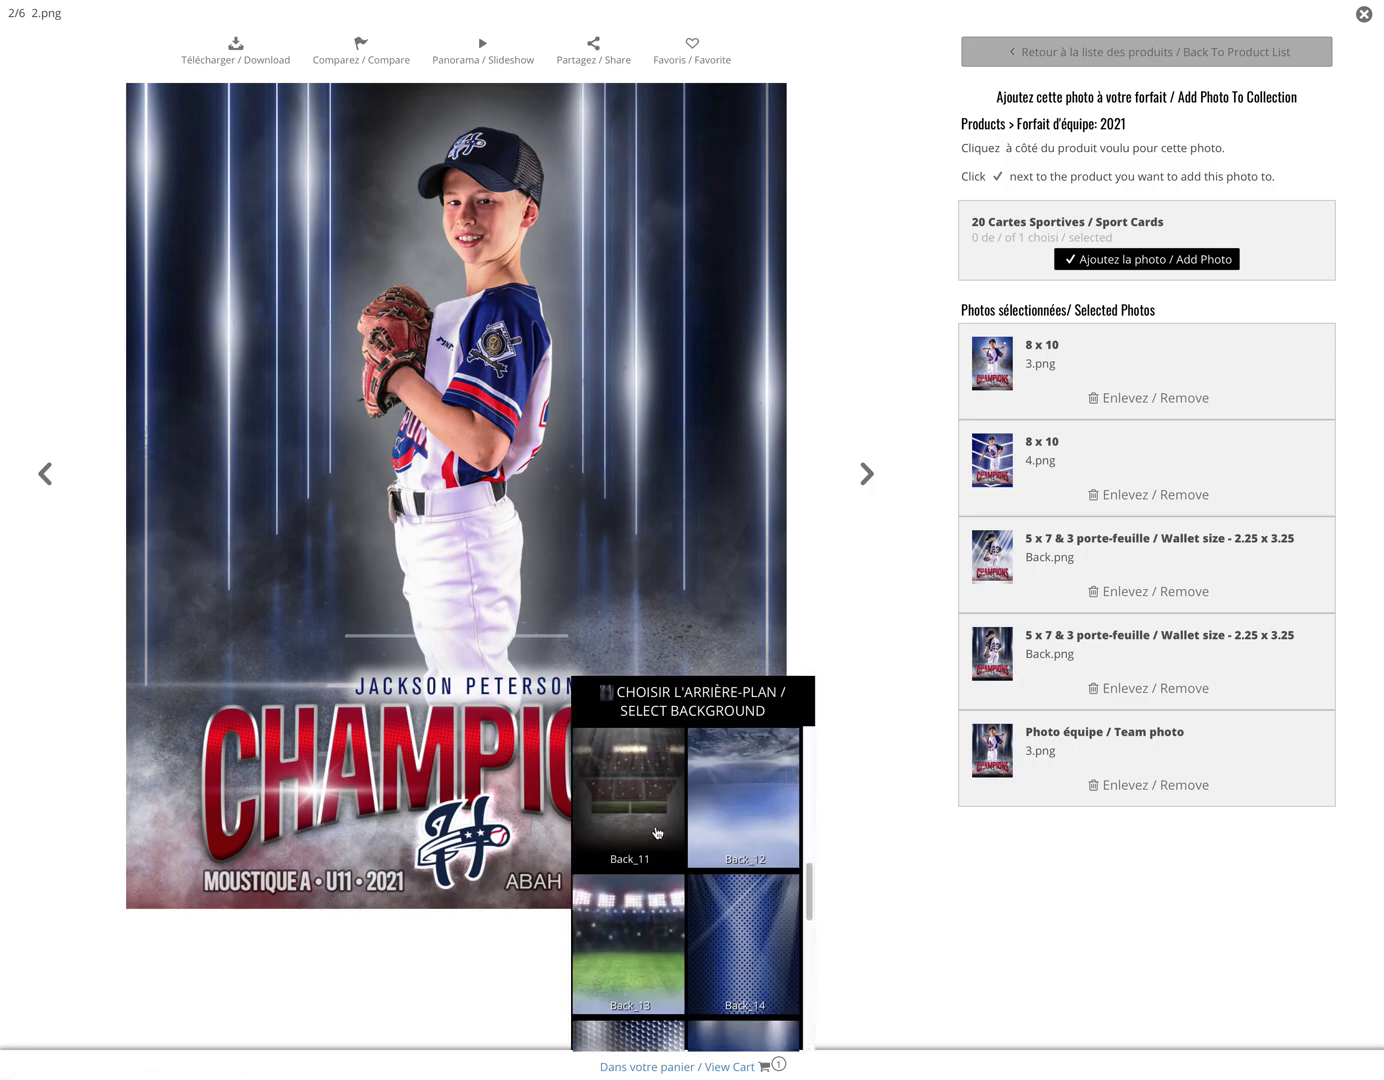
left_click(637, 952)
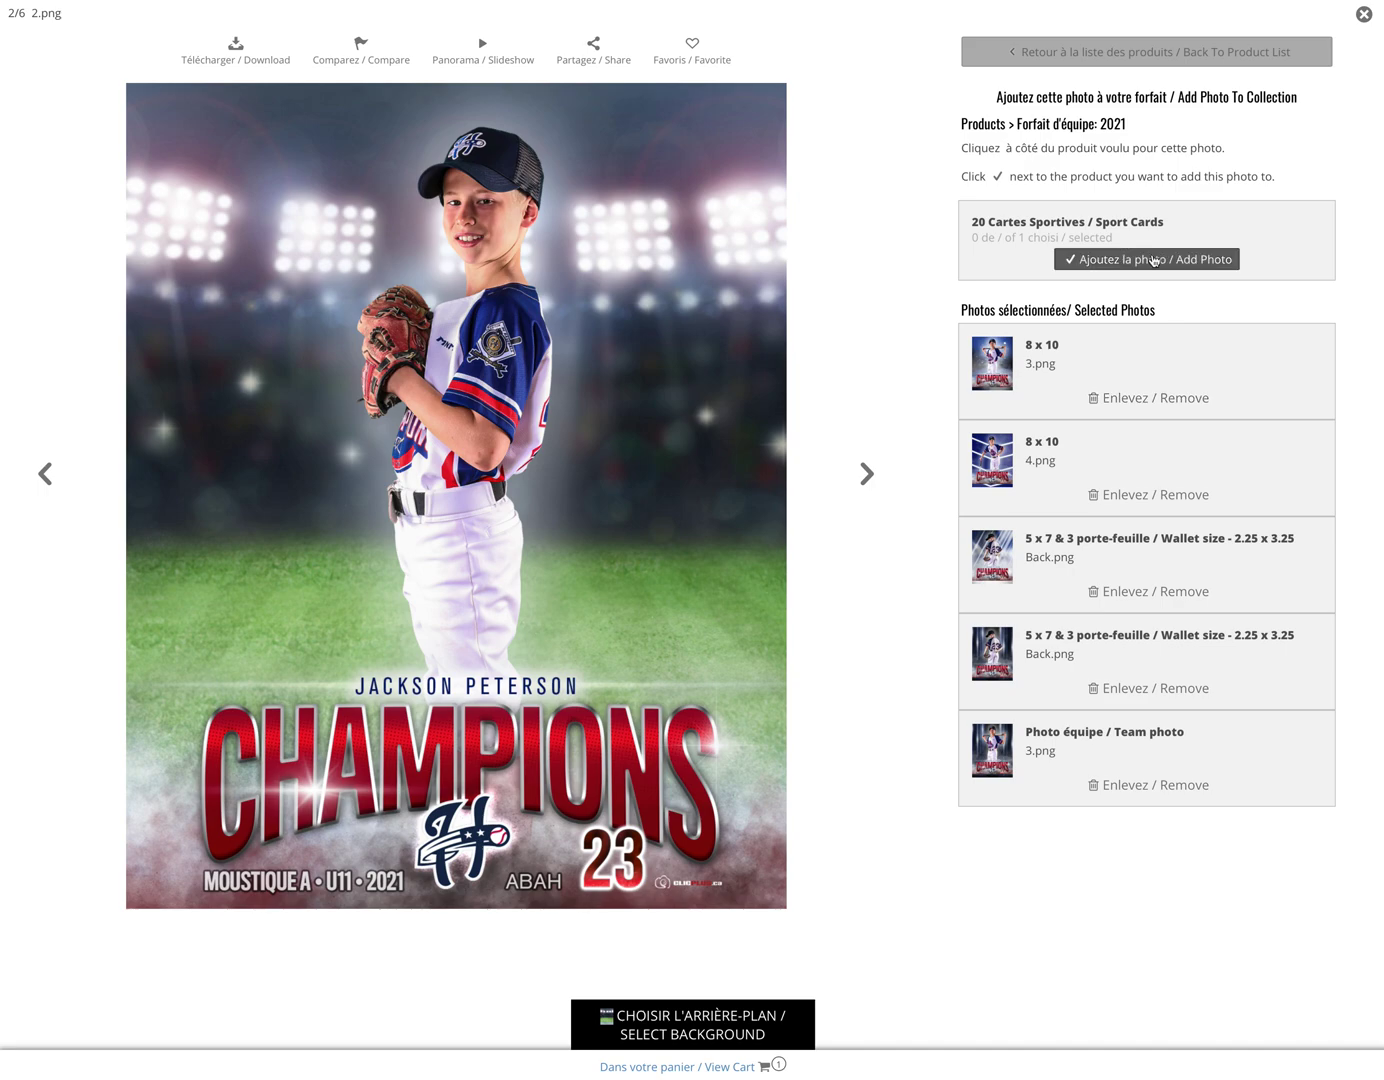
left_click(1154, 259)
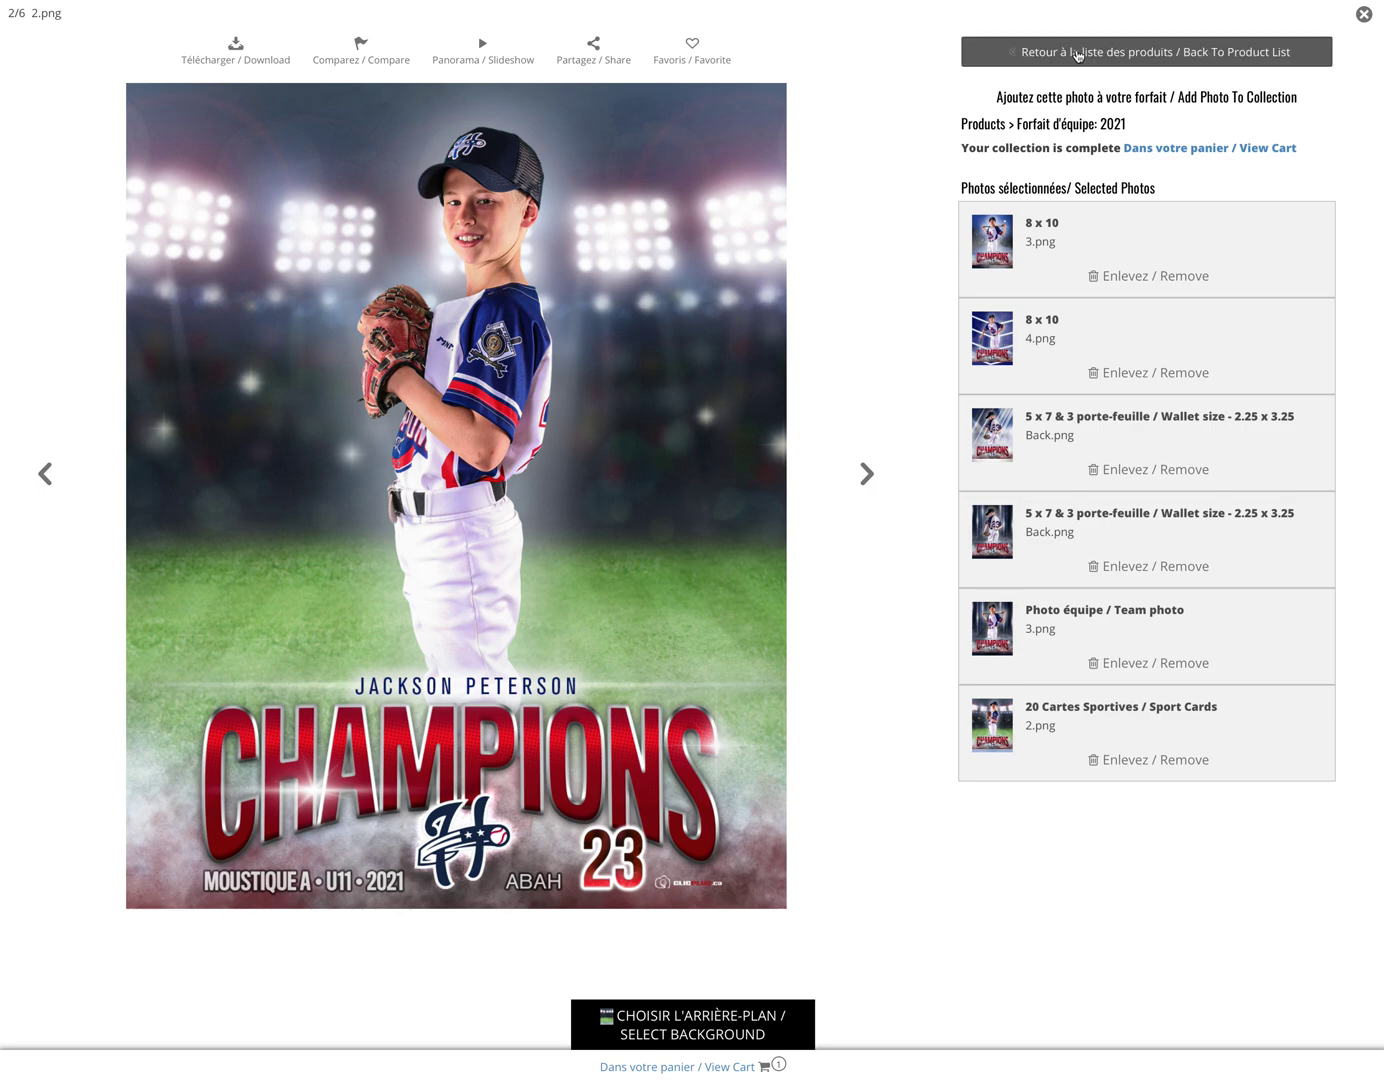
left_click(1076, 56)
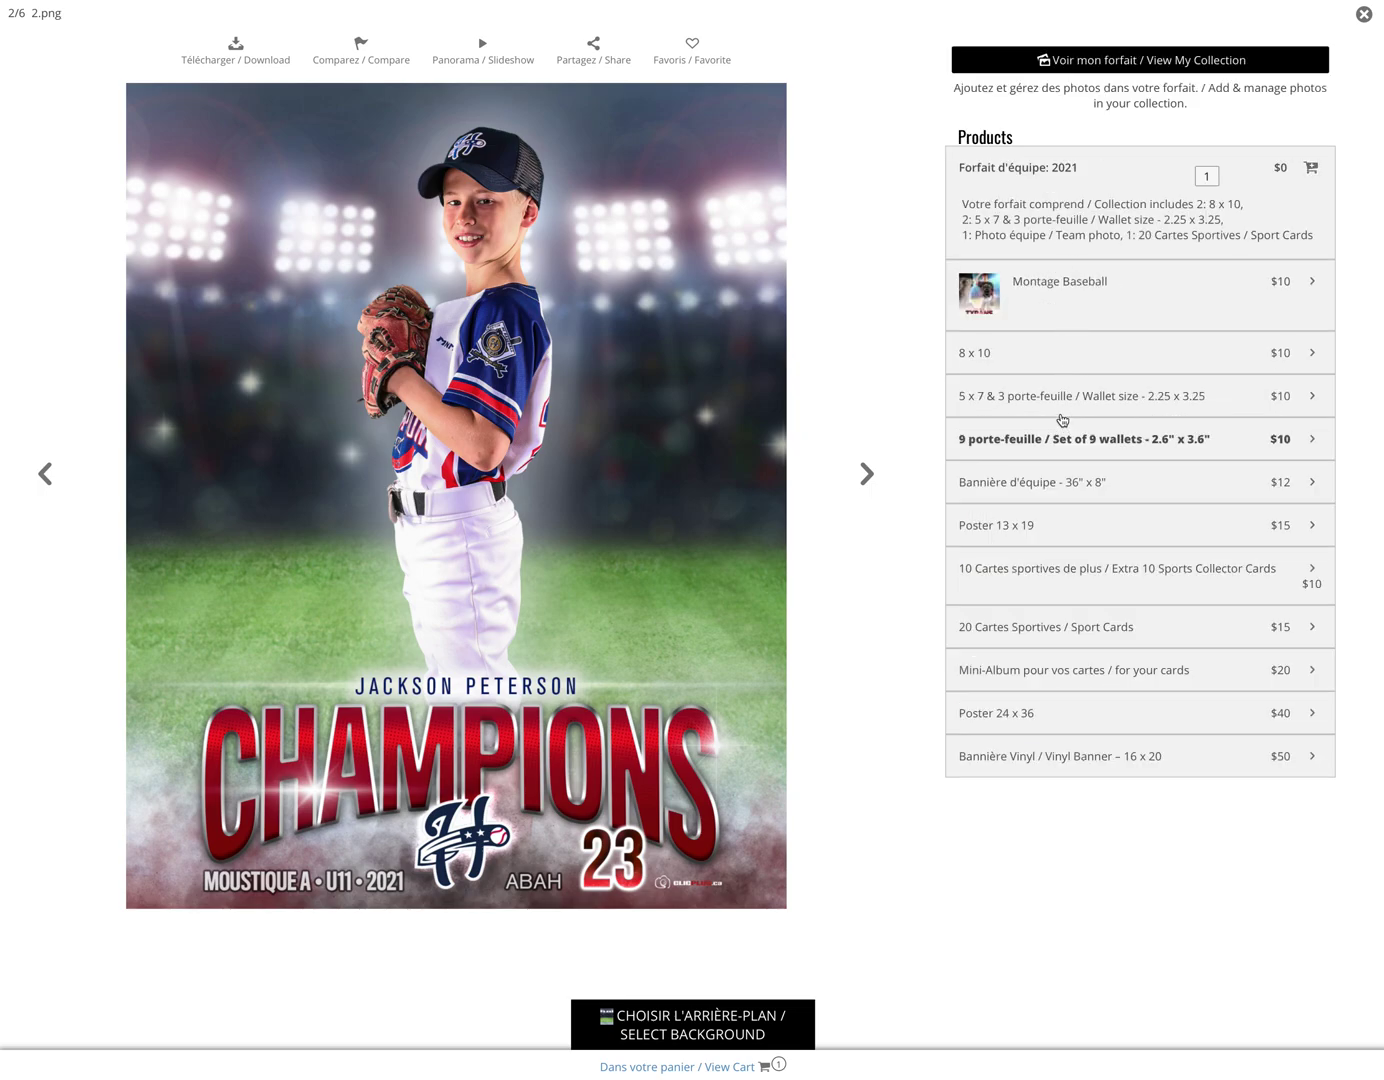
Apply the Back_23 background to photo 4.png and add an extra 8 x 10 print of it to the cart.
left_click(868, 473)
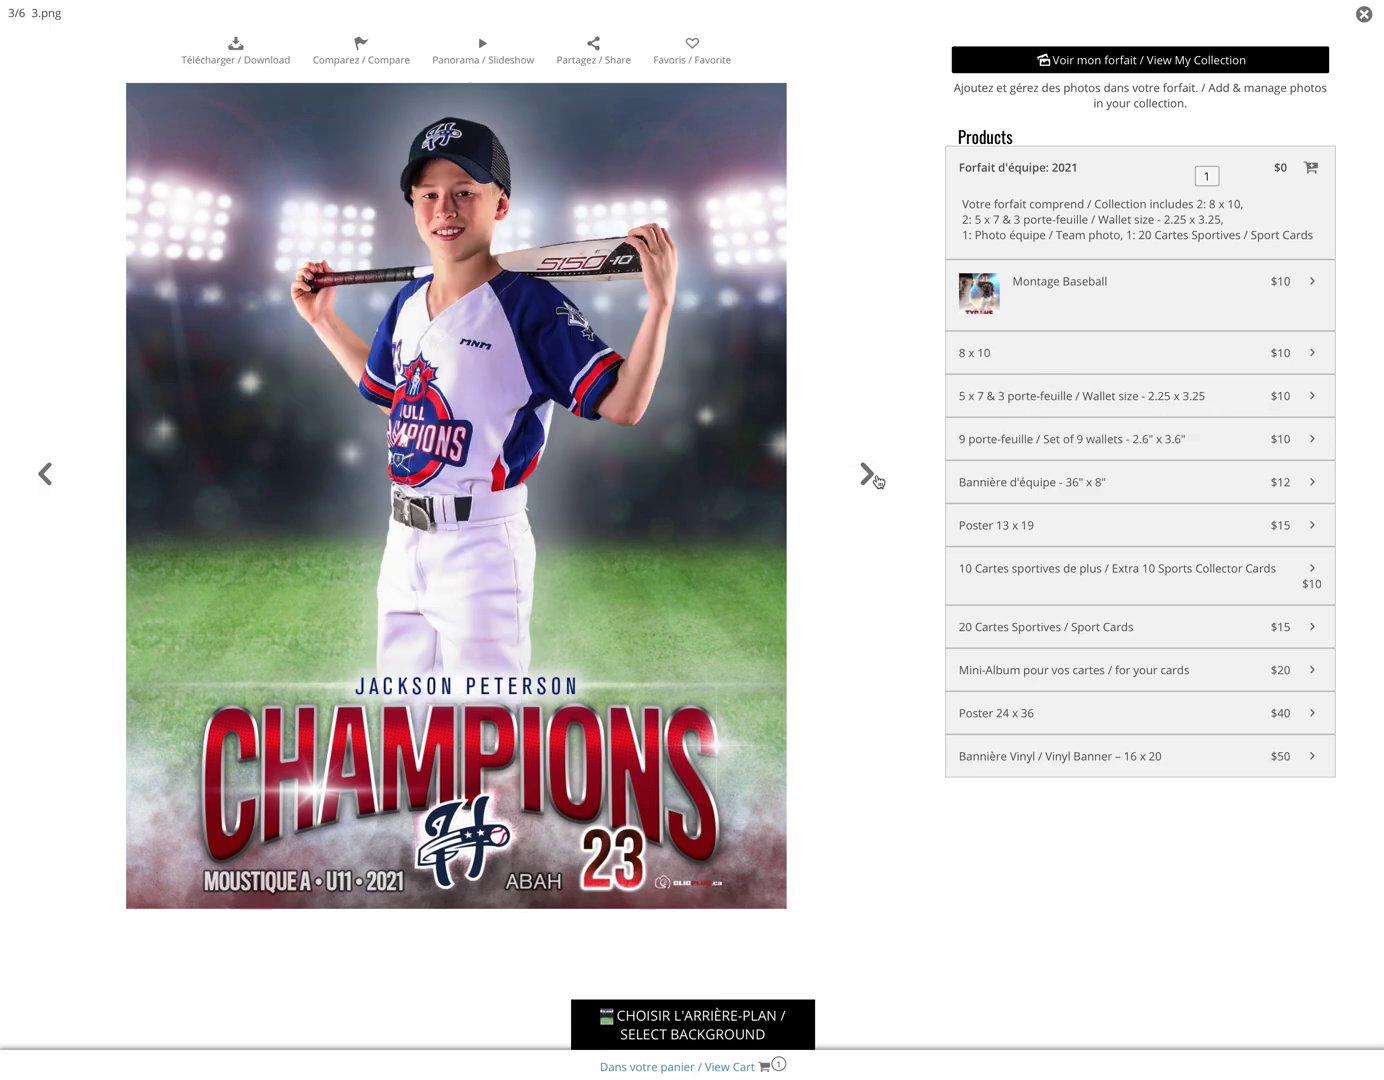
left_click(868, 474)
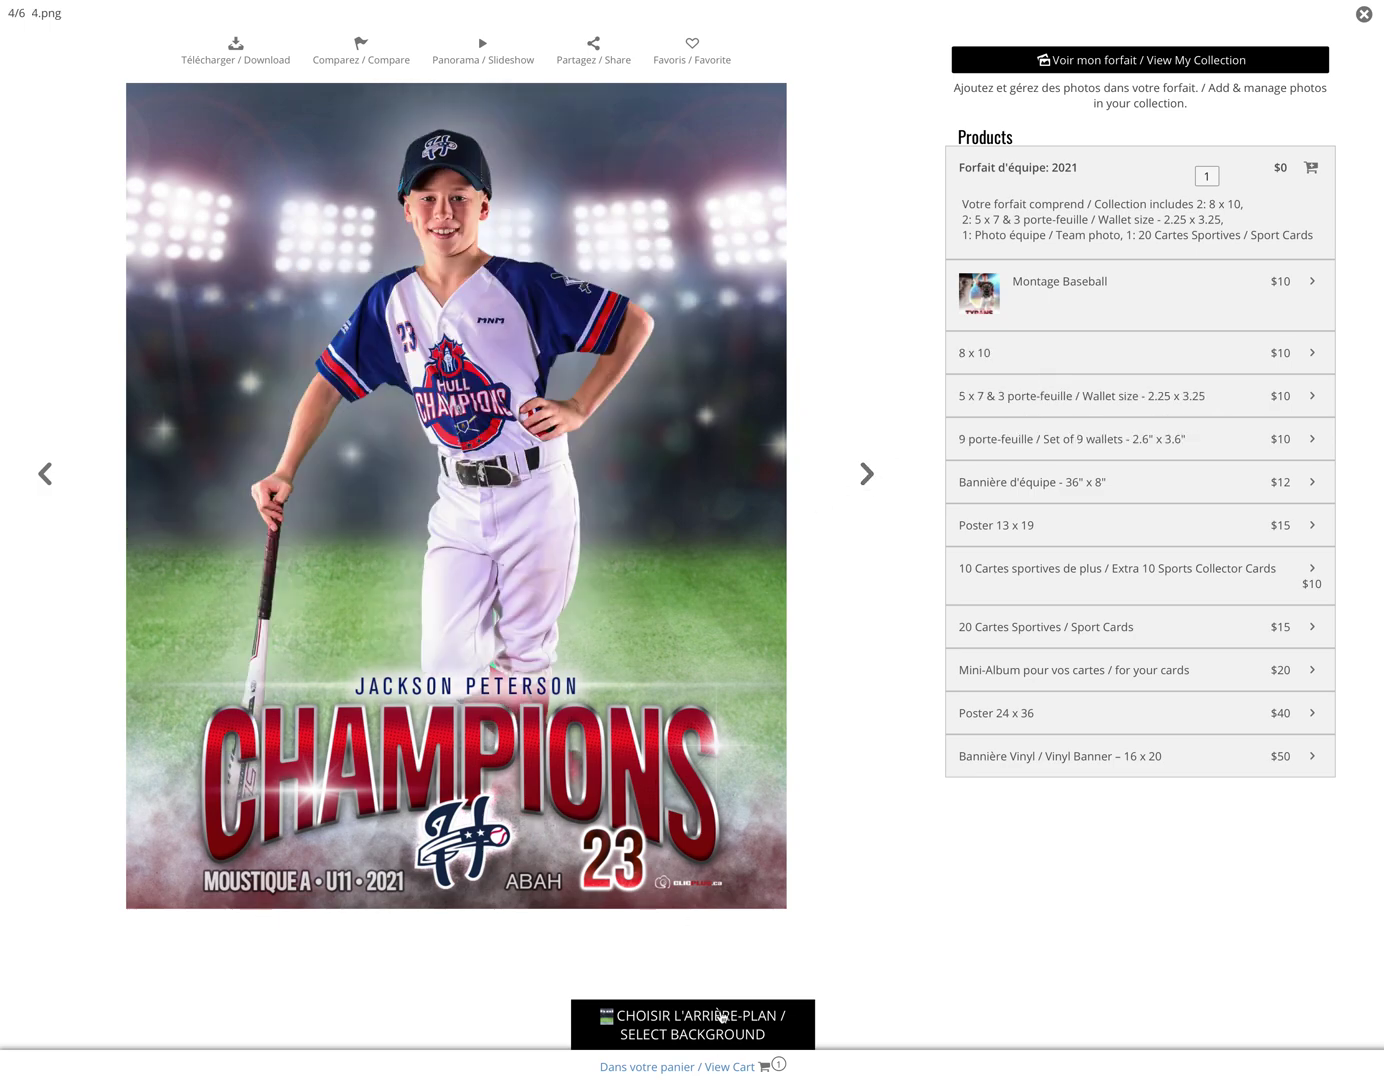
left_click(722, 1017)
scroll(733, 945, "down", 2)
scroll(734, 960, "down", 2)
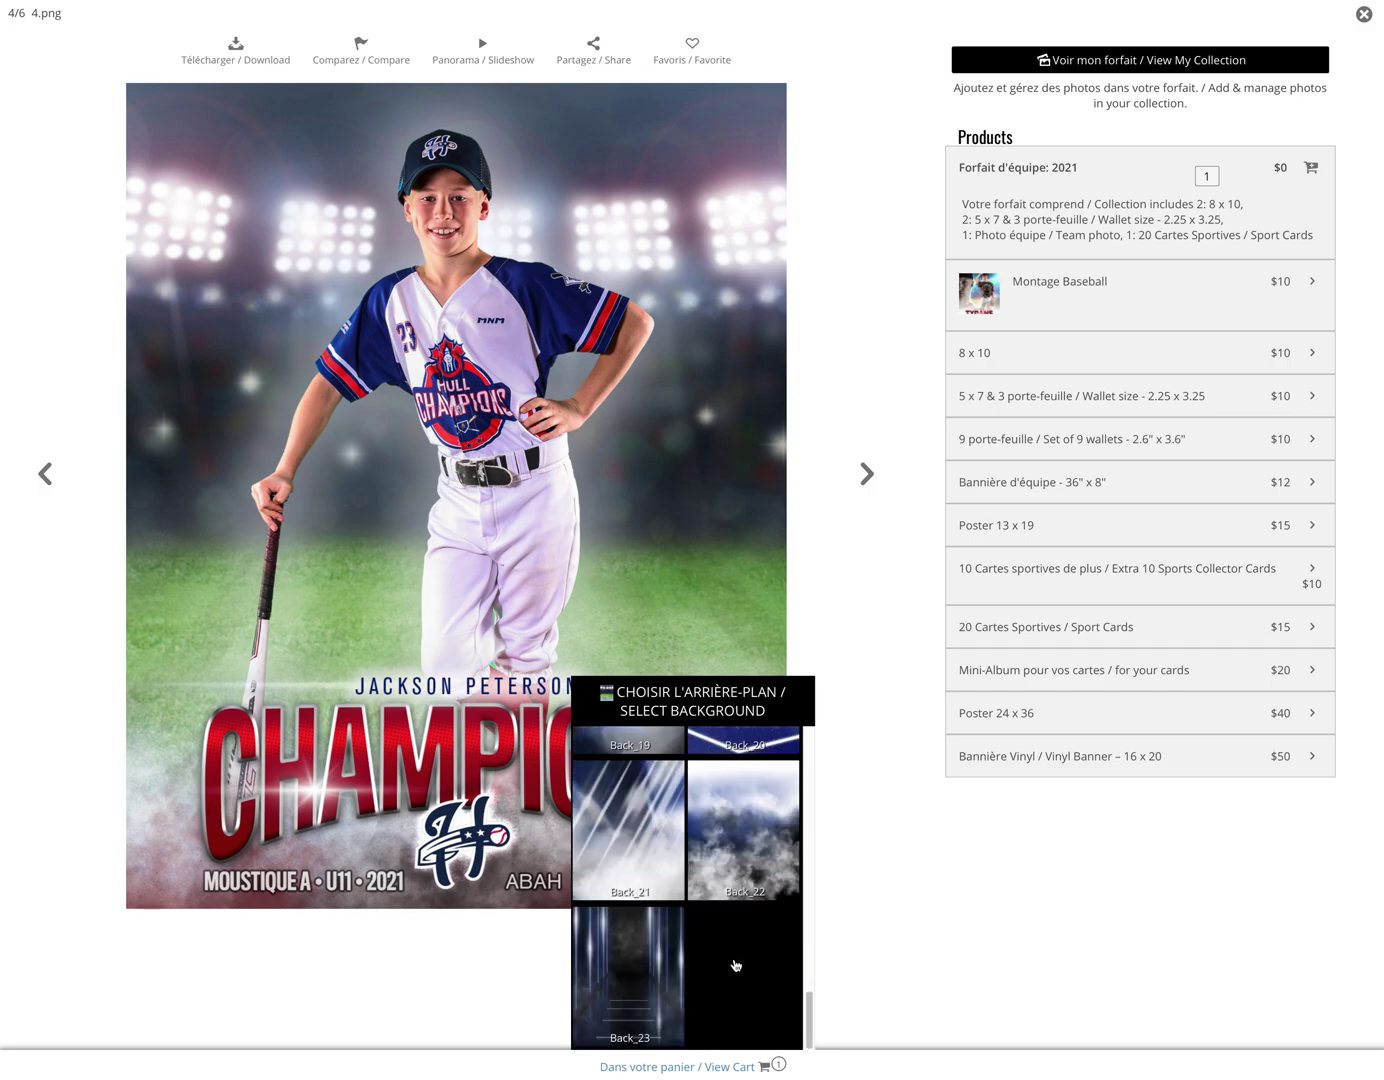
left_click(621, 970)
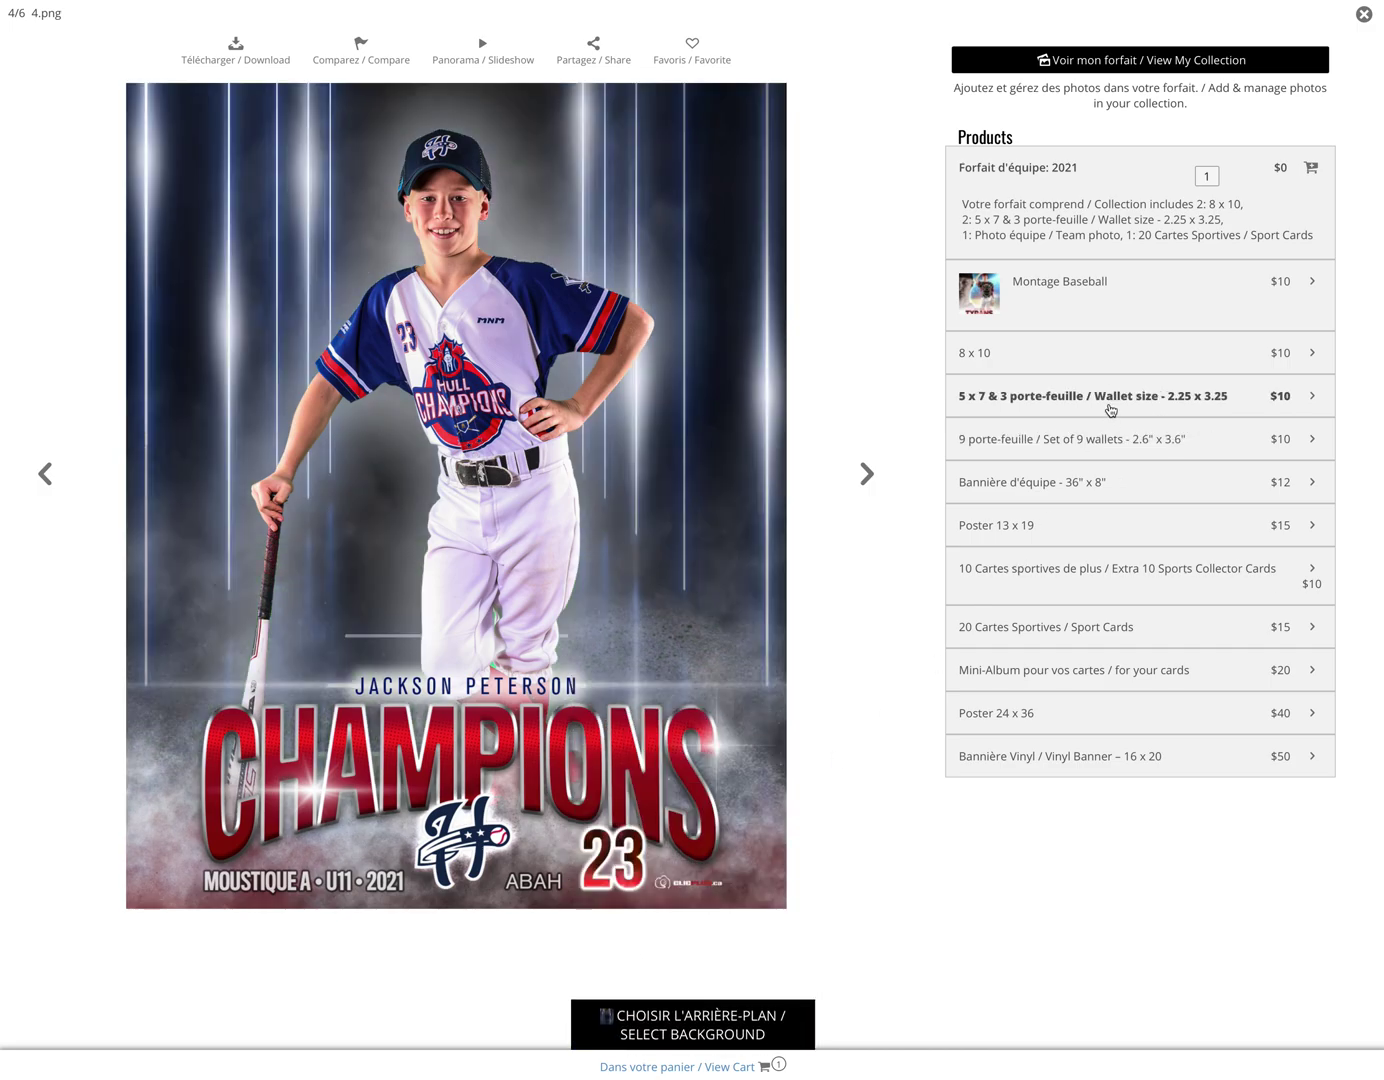
left_click(1084, 356)
left_click(1115, 226)
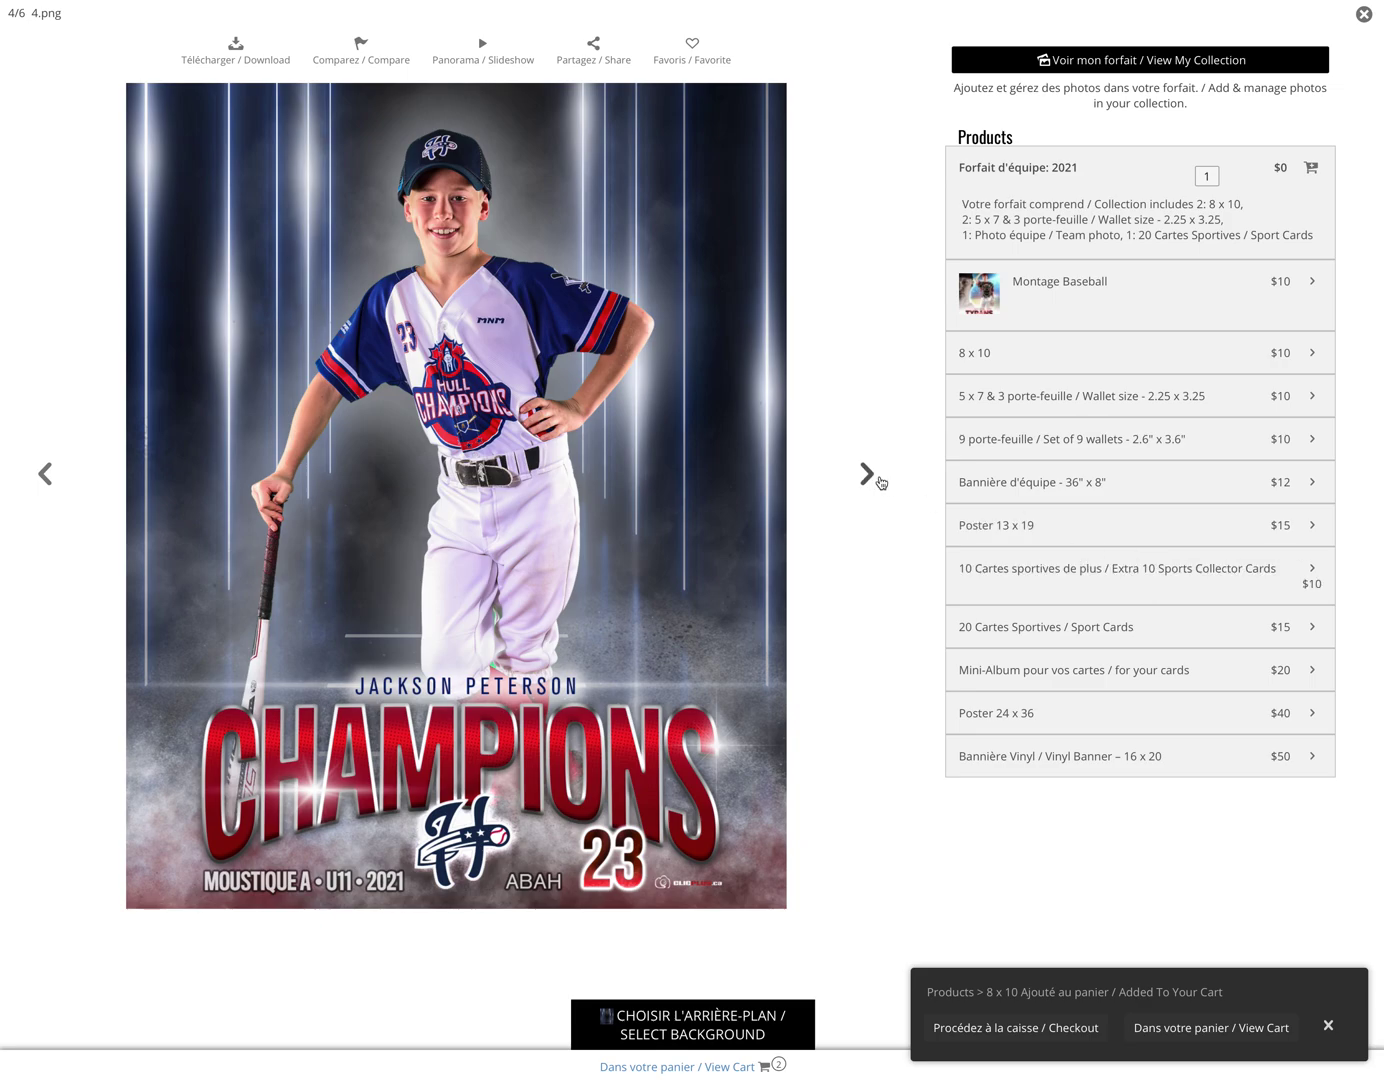
Change the background of Back.png to Back_22 and add the extra 10 sports collector cards of it to the cart.
left_click(882, 481)
left_click(873, 475)
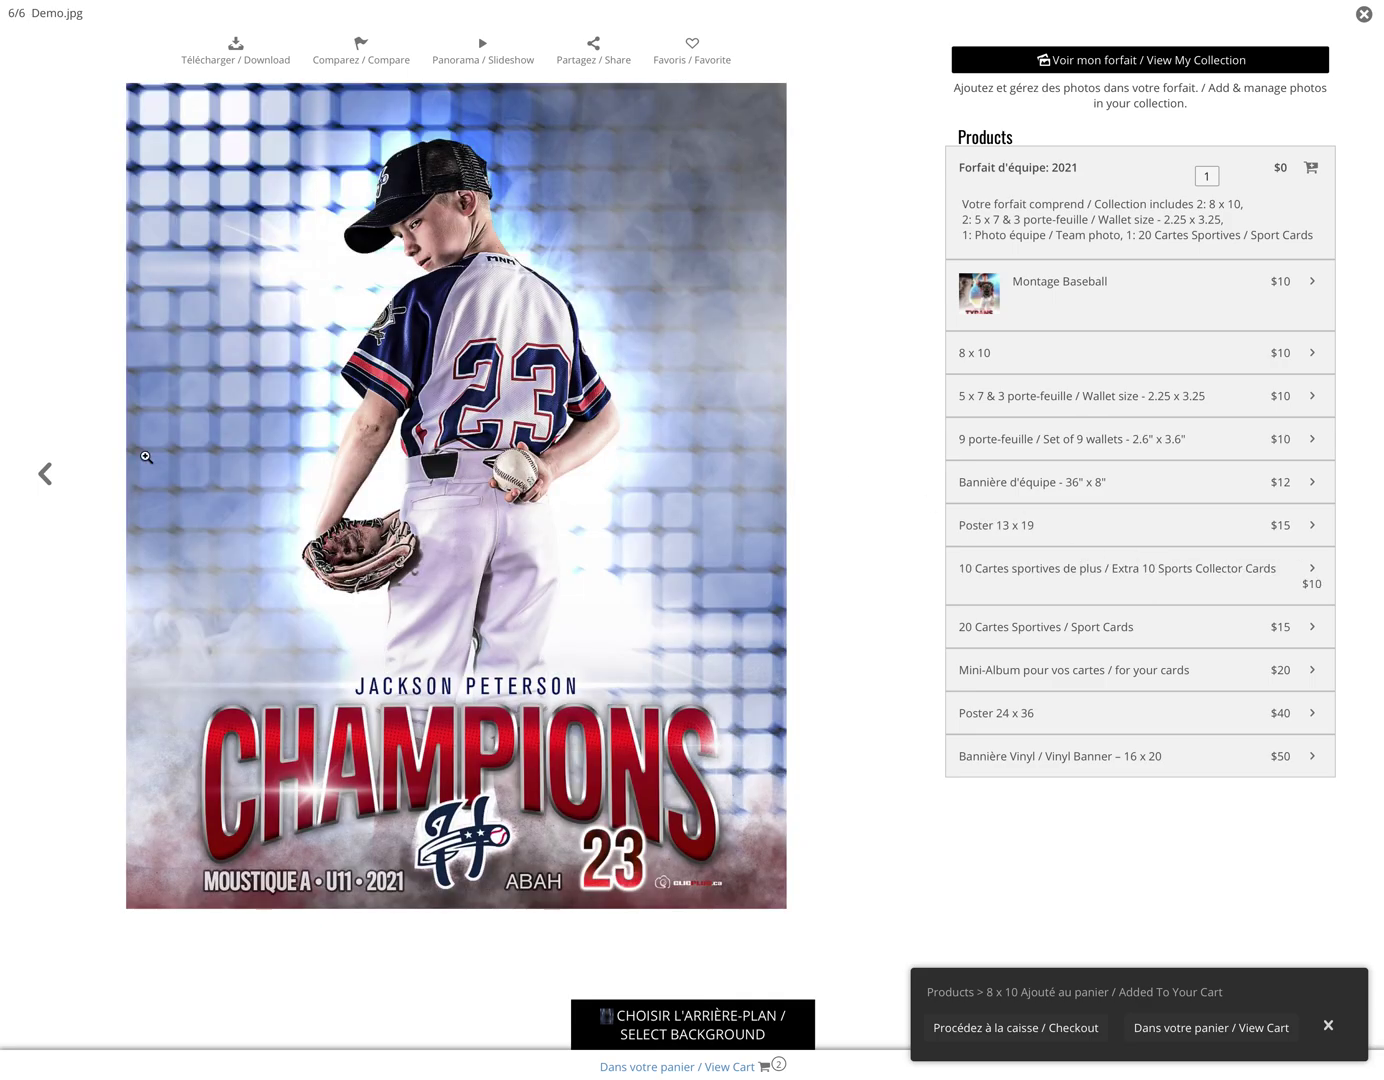
left_click(46, 475)
mouse_move(664, 1034)
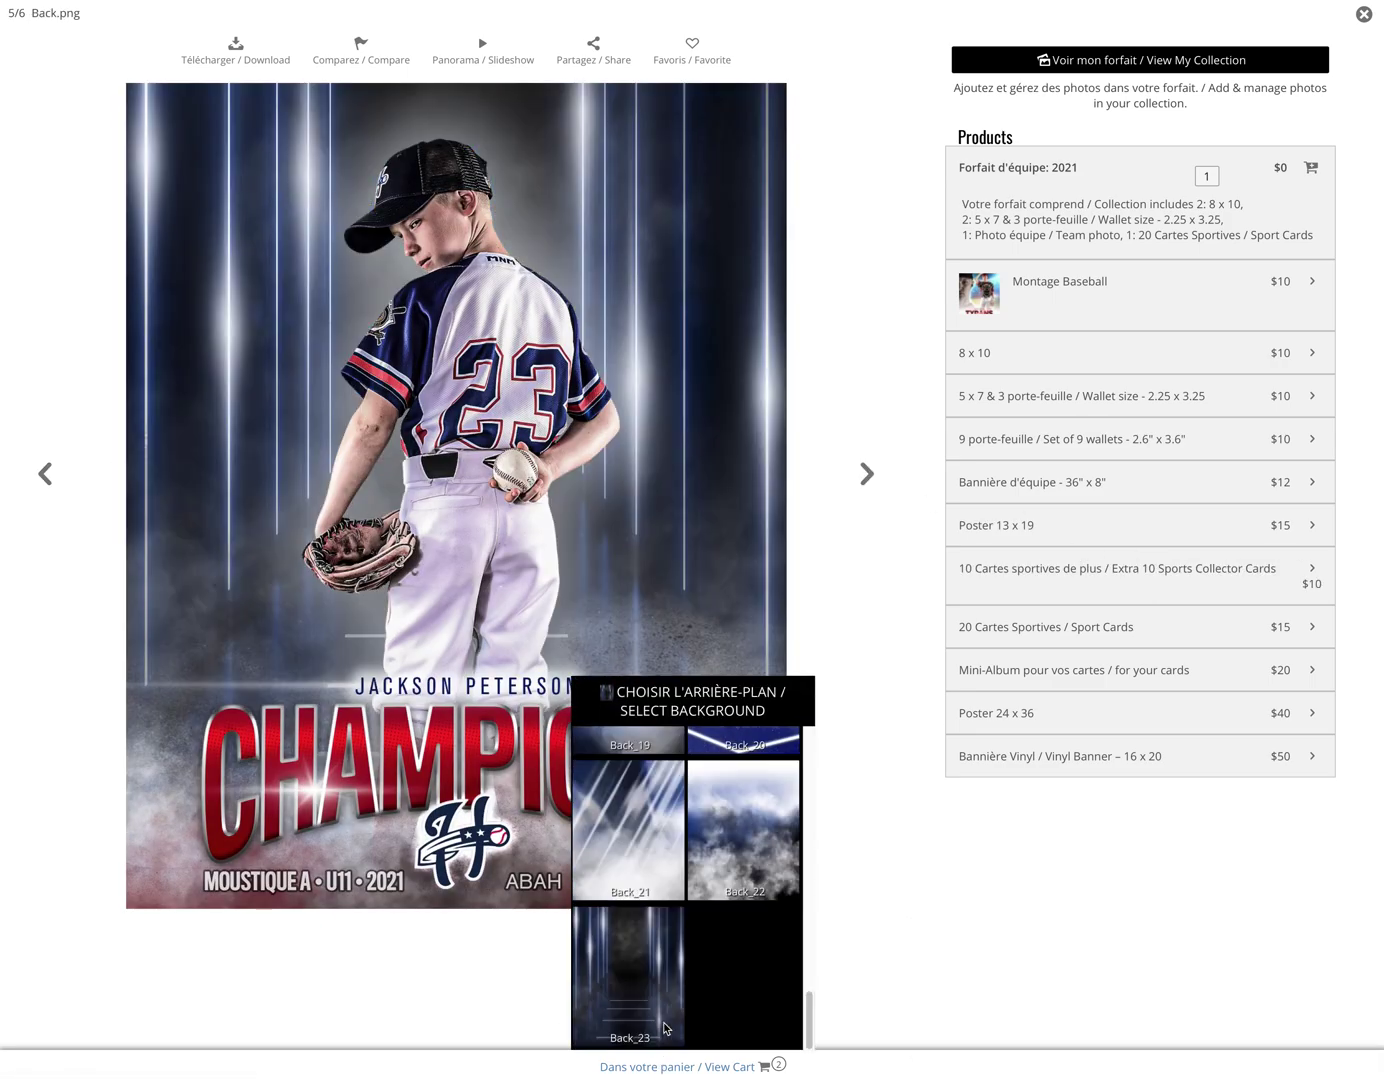
left_click(657, 826)
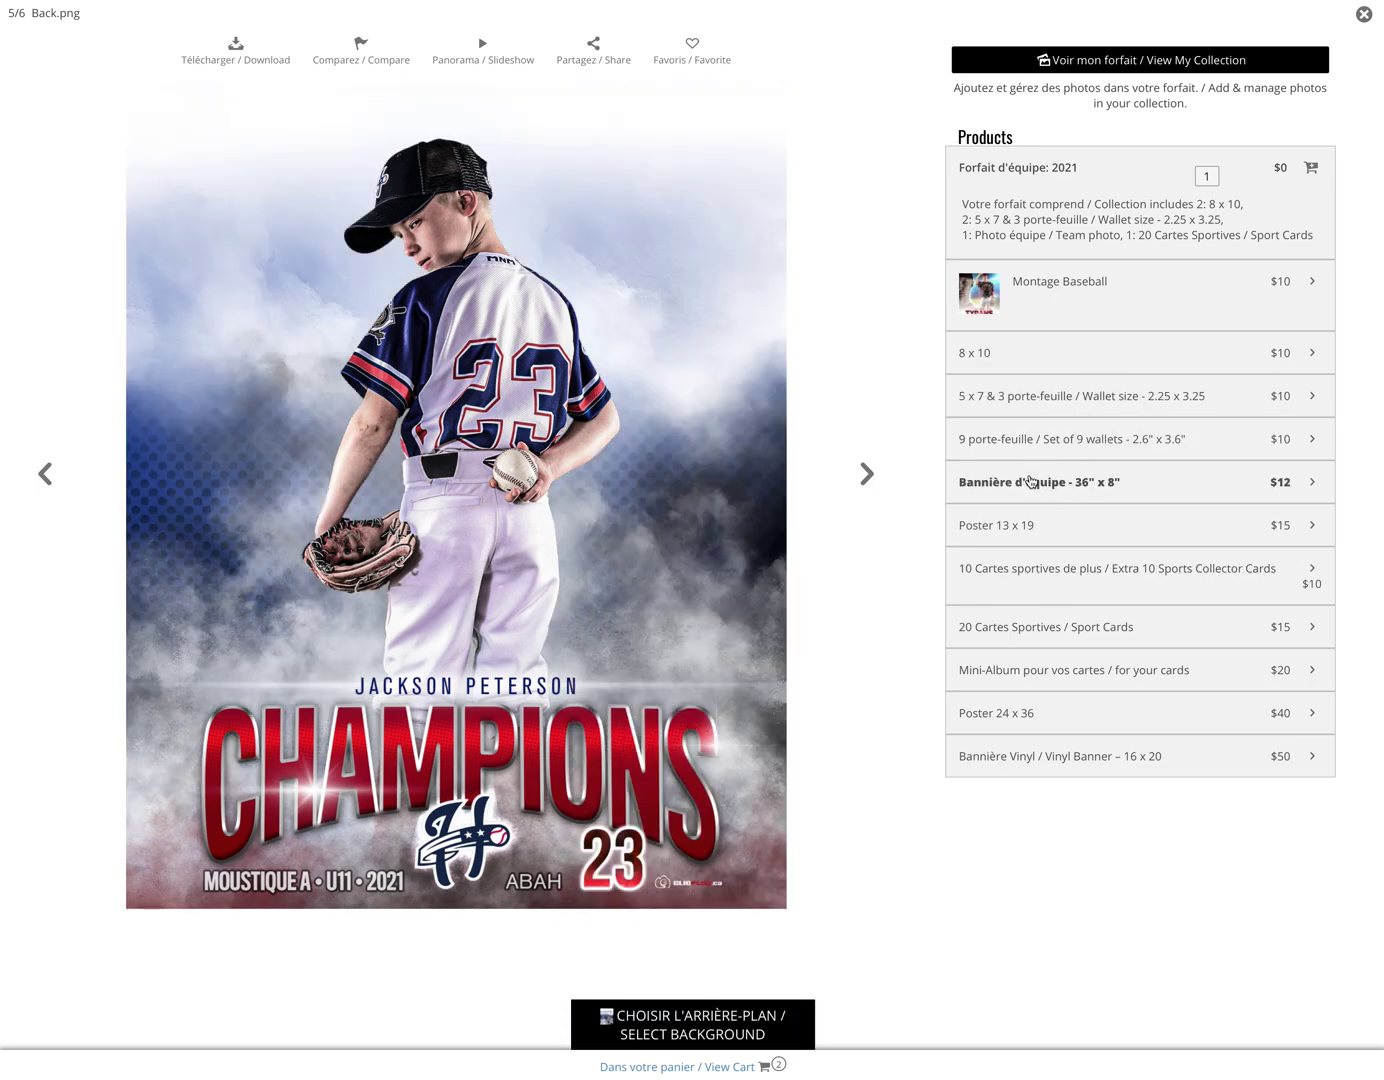
left_click(1028, 569)
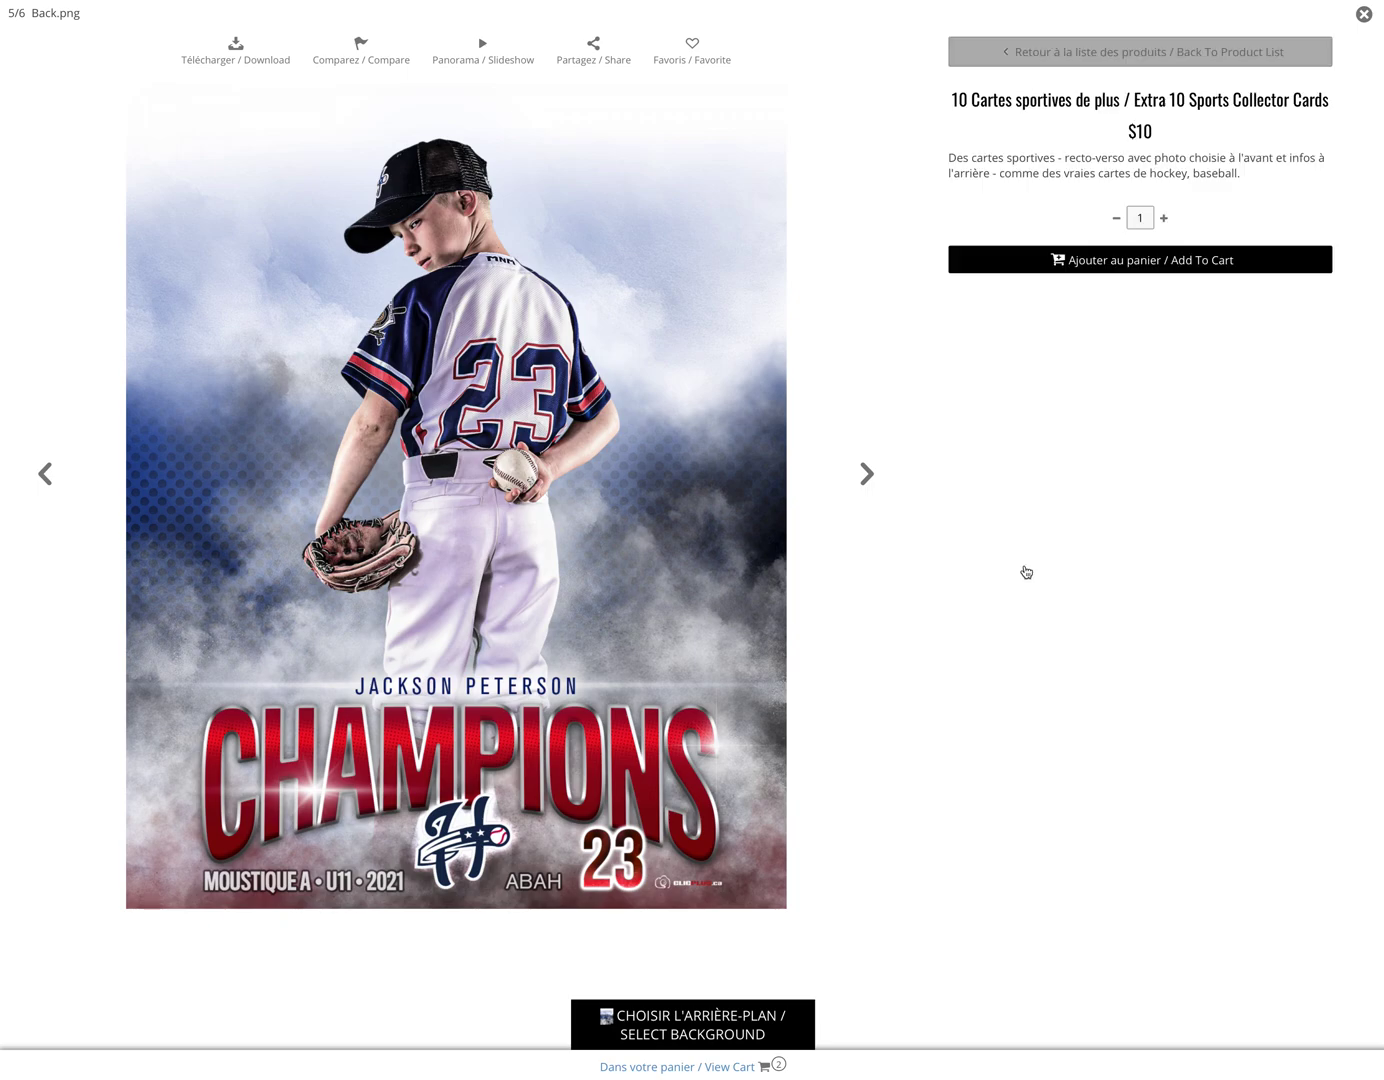
left_click(1078, 273)
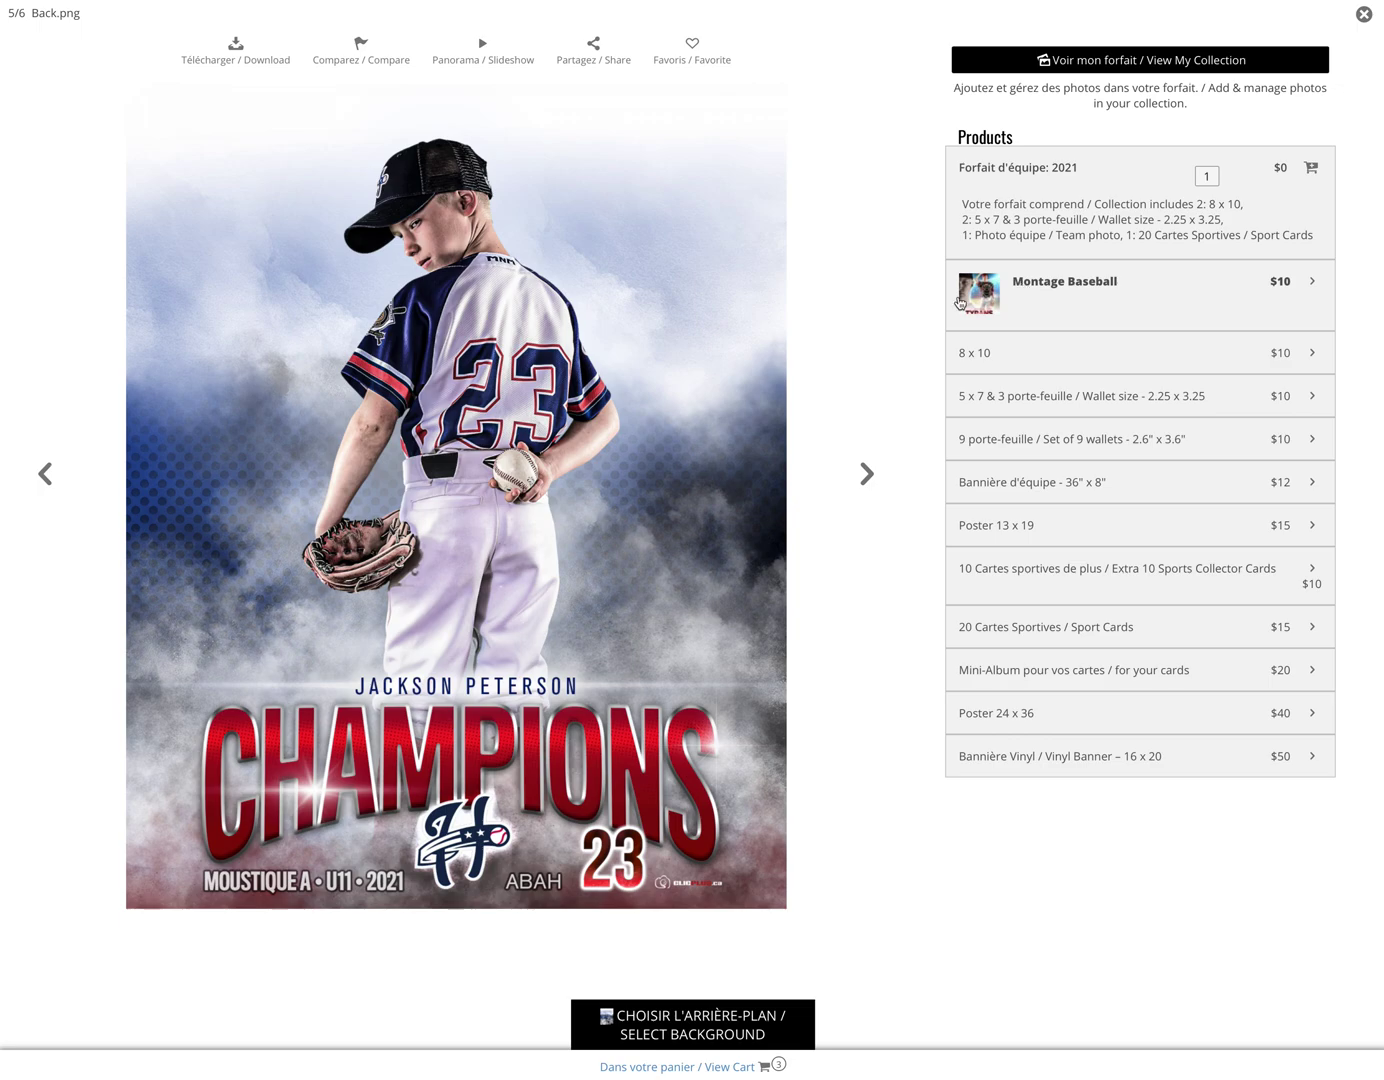
Go back to photo 4.png, open the Montage Baseball product and choose the "Gros plan des yeux derrière le joueur(se)" style.
left_click(867, 476)
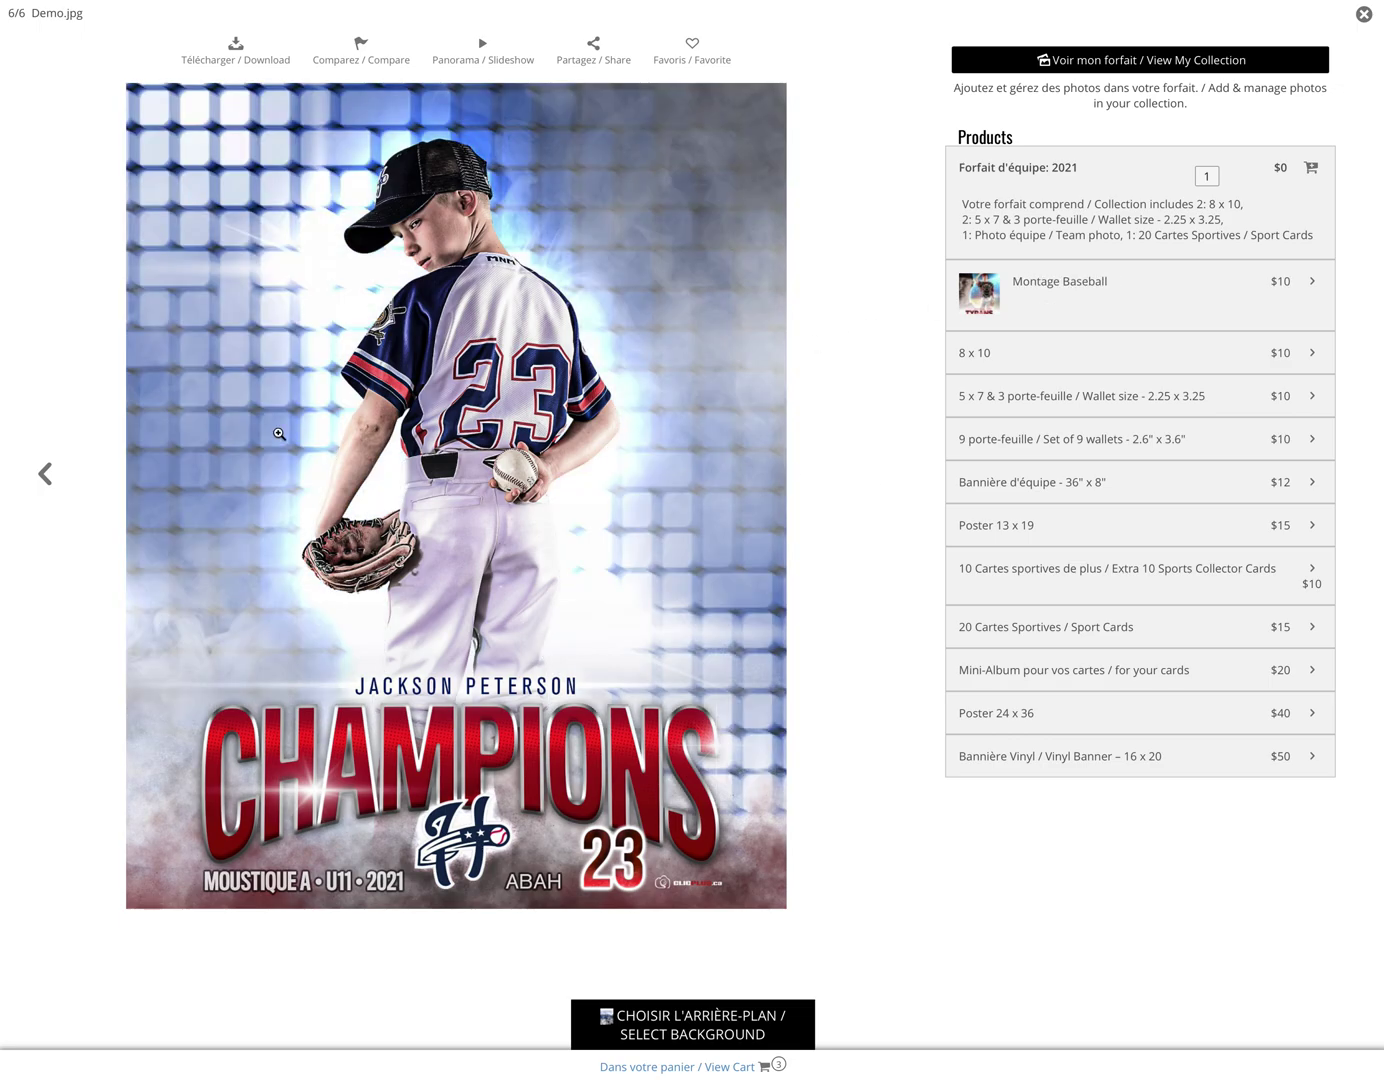
left_click(45, 476)
left_click(44, 476)
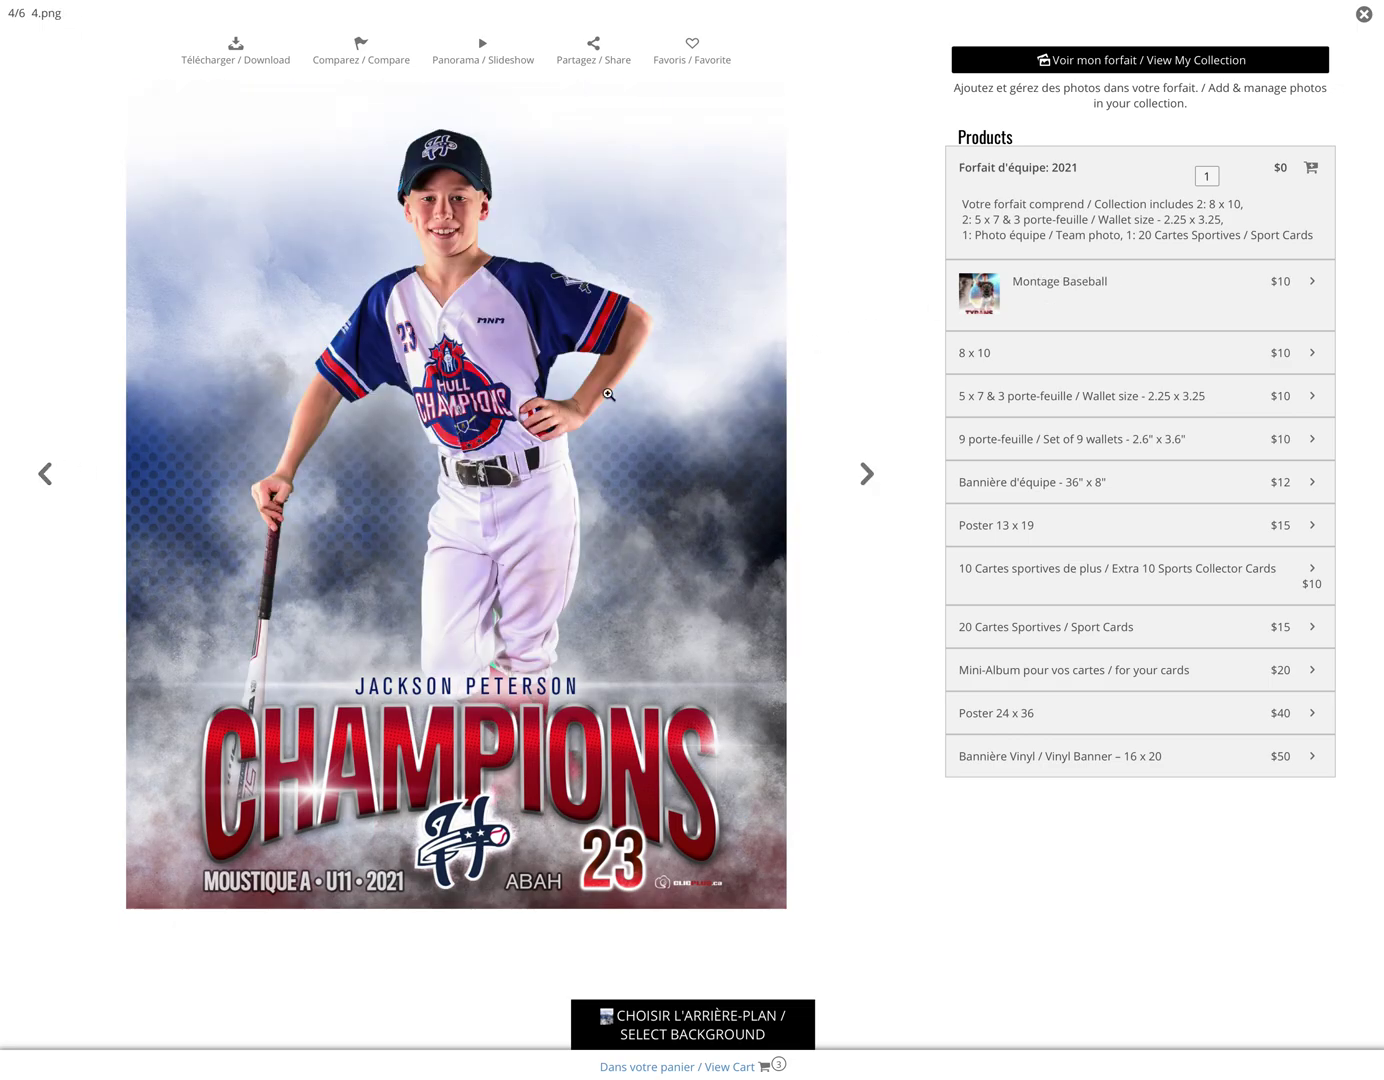
left_click(1075, 281)
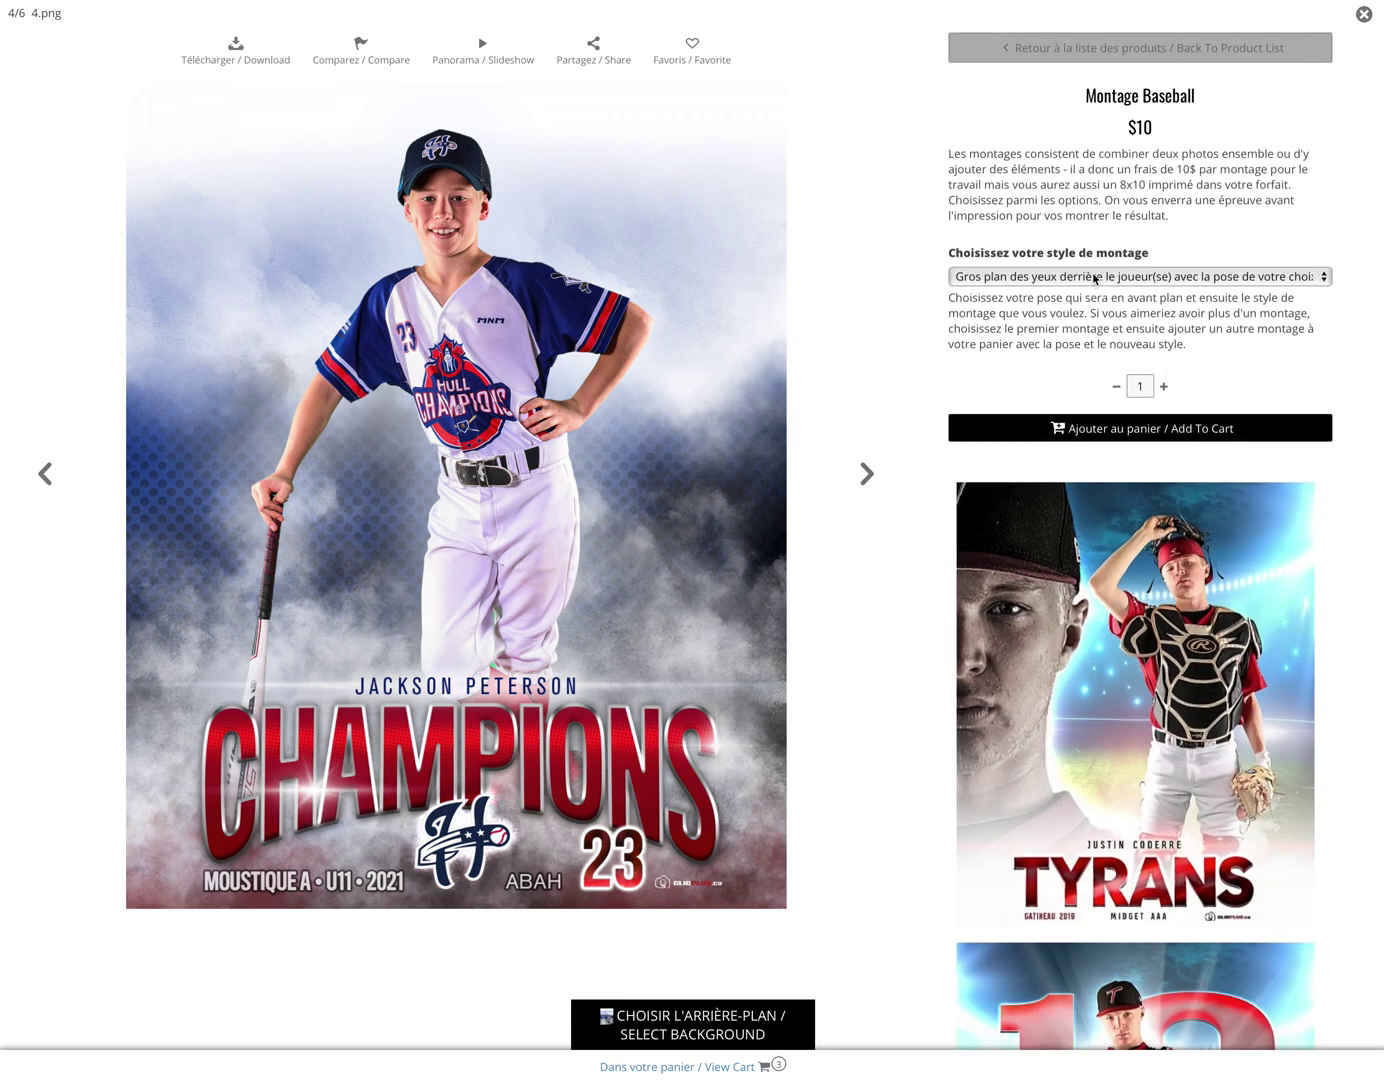
left_click(1082, 280)
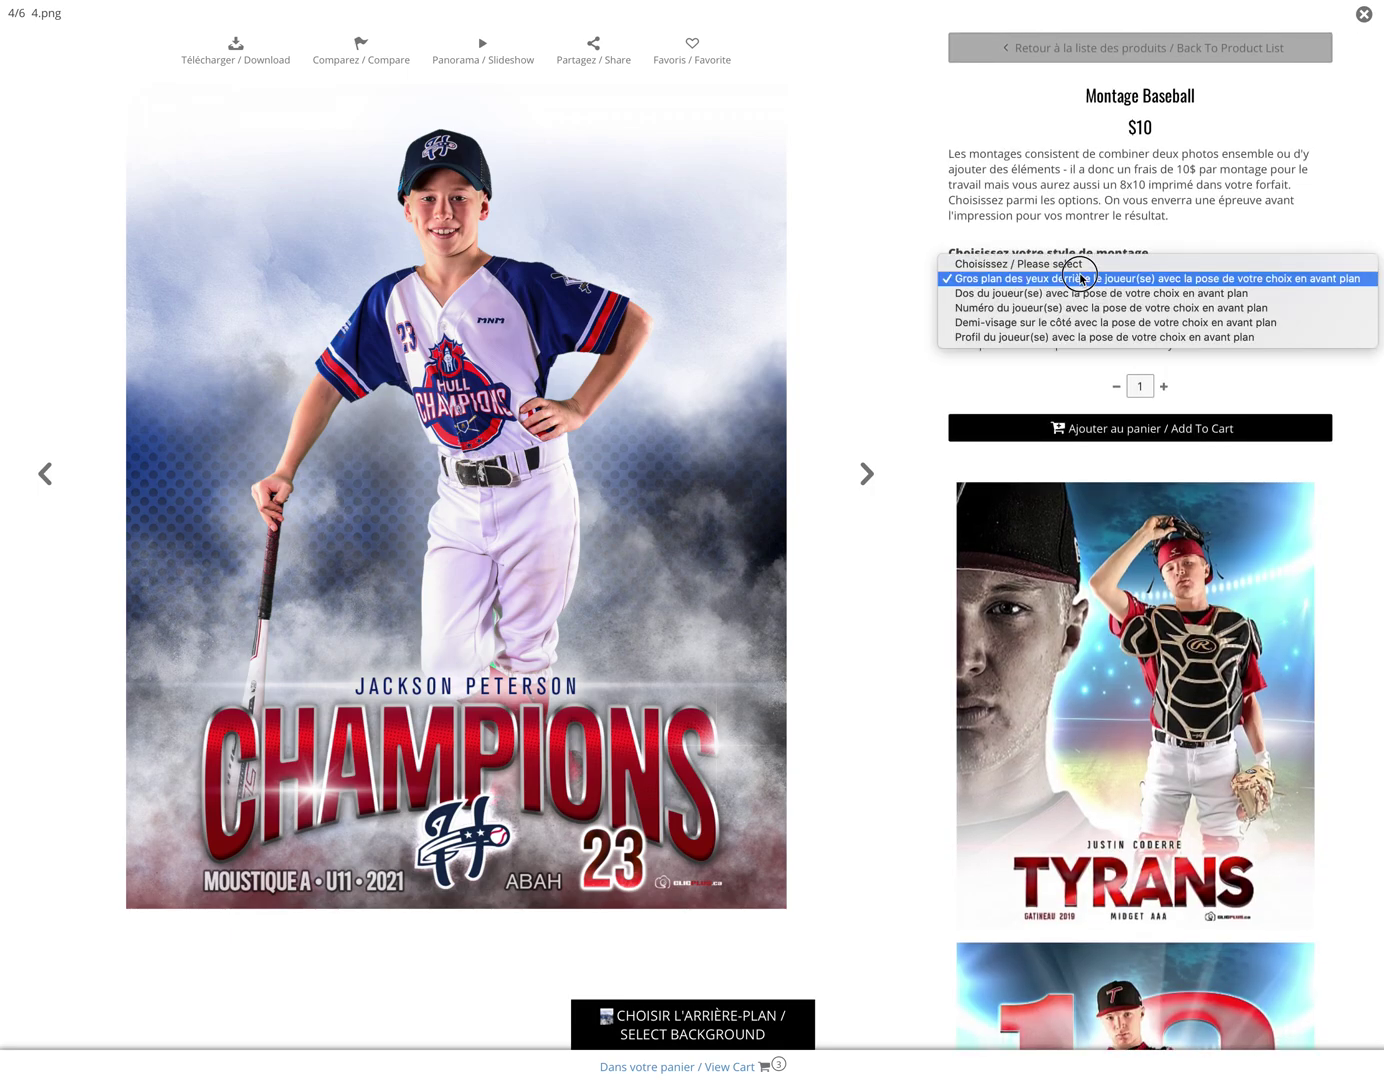
left_click(1081, 277)
Look through the sample montages and set the montage style to "Demi-visage sur le côté avec la pose de votre choix en avant plan".
scroll(1148, 795, "down", 15)
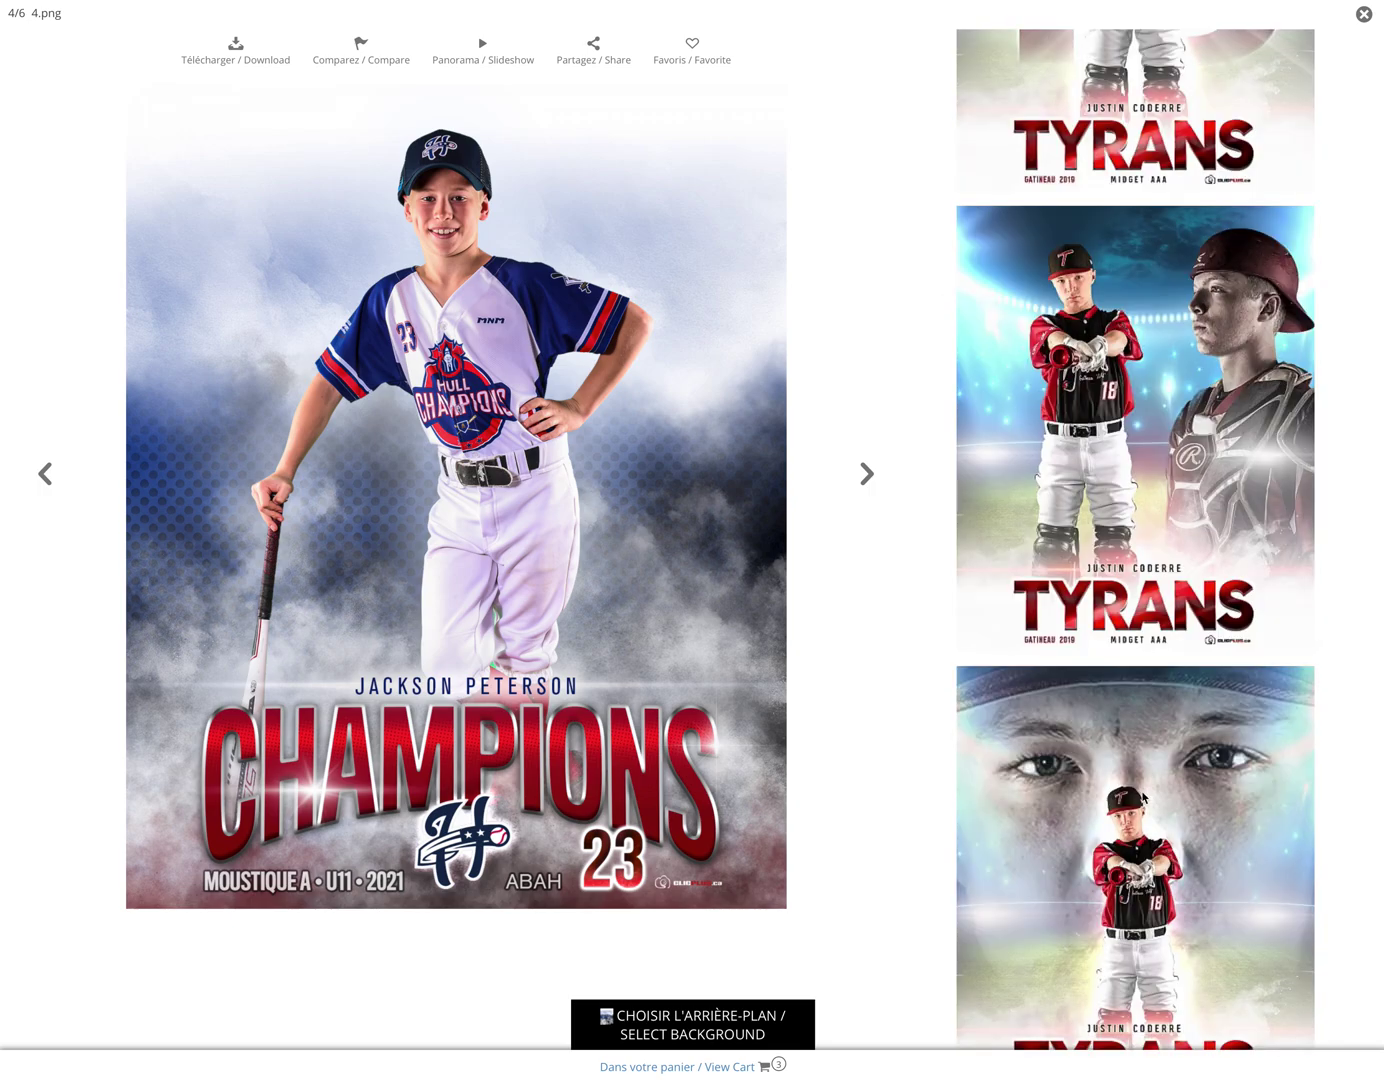
scroll(1146, 794, "down", 3)
scroll(1097, 888, "down", 3)
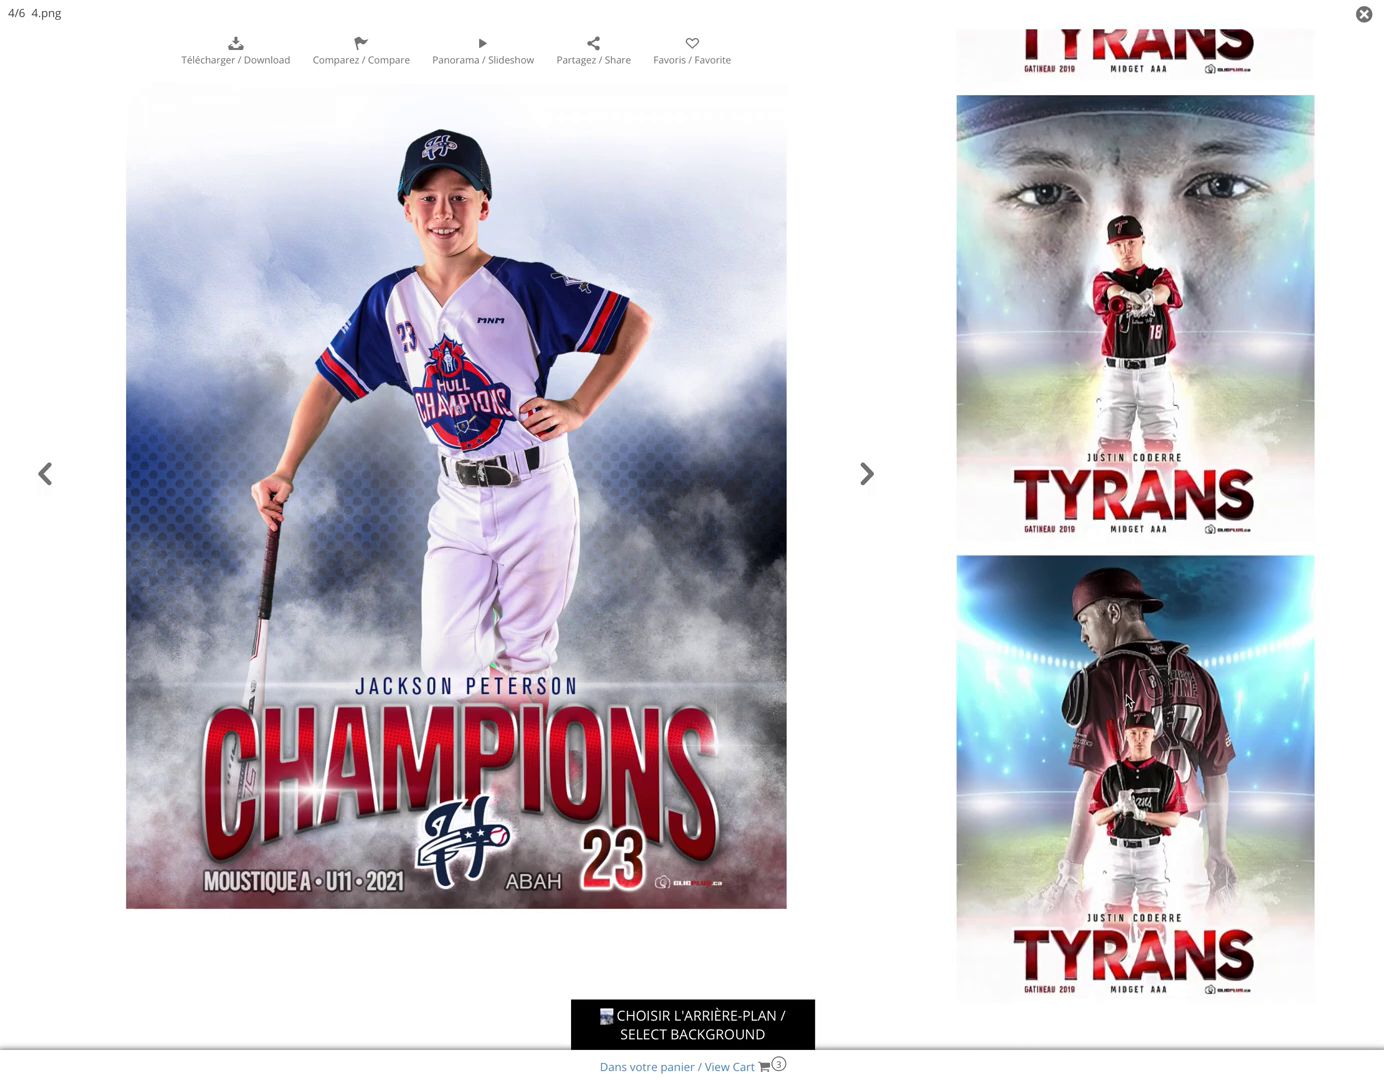
scroll(1125, 700, "up", 6)
scroll(1178, 413, "up", 7)
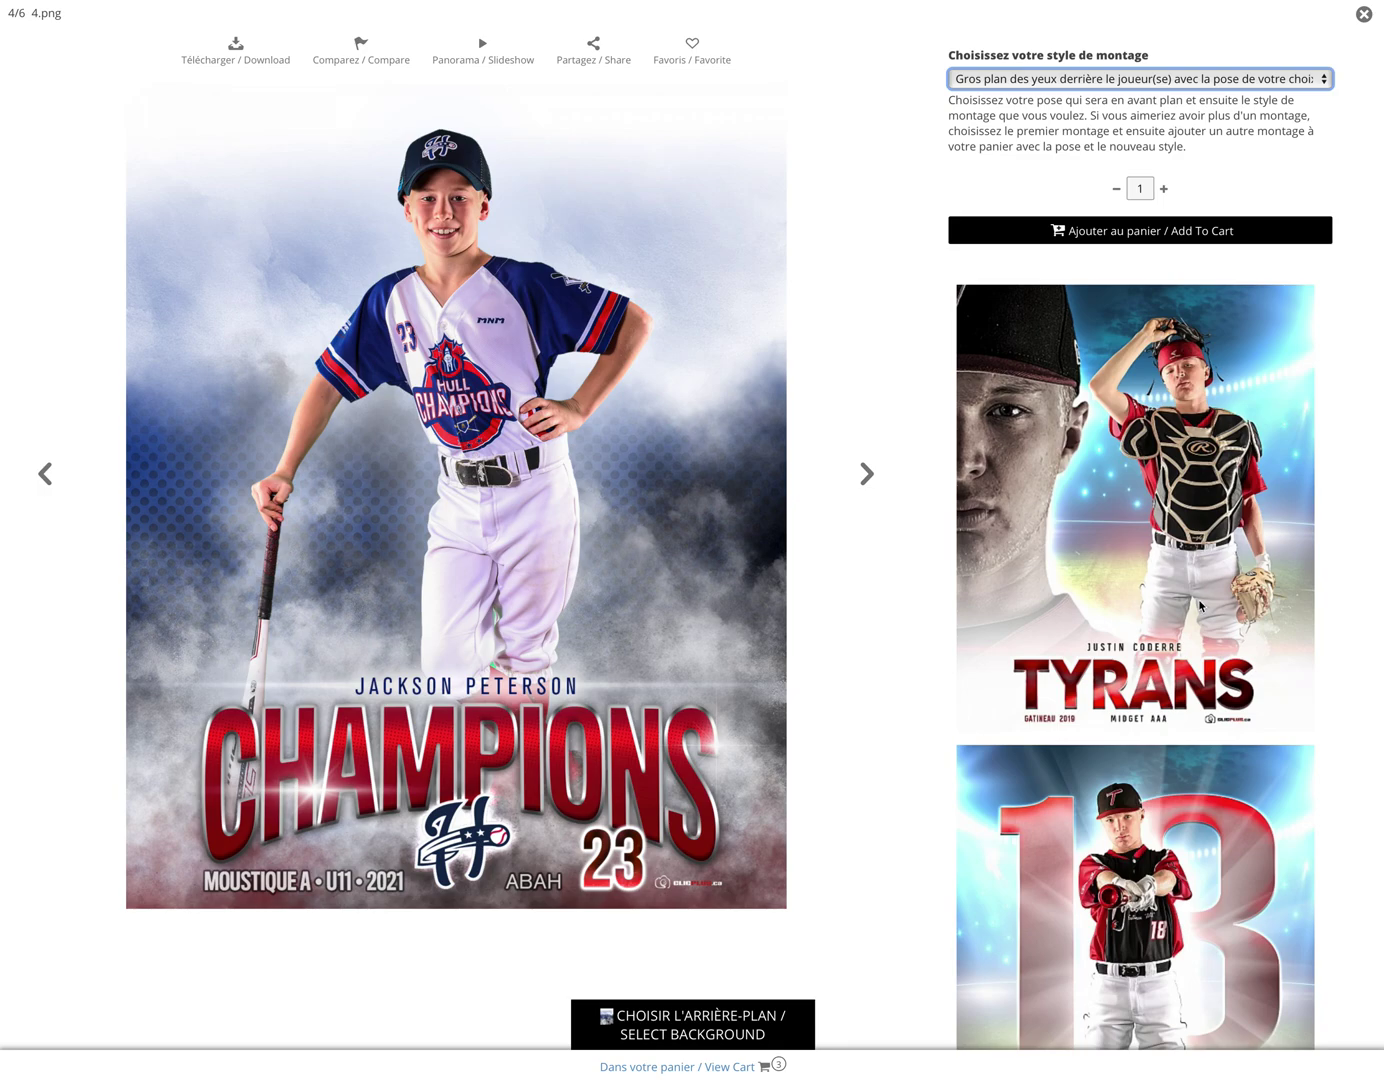
scroll(1053, 301, "up", 2)
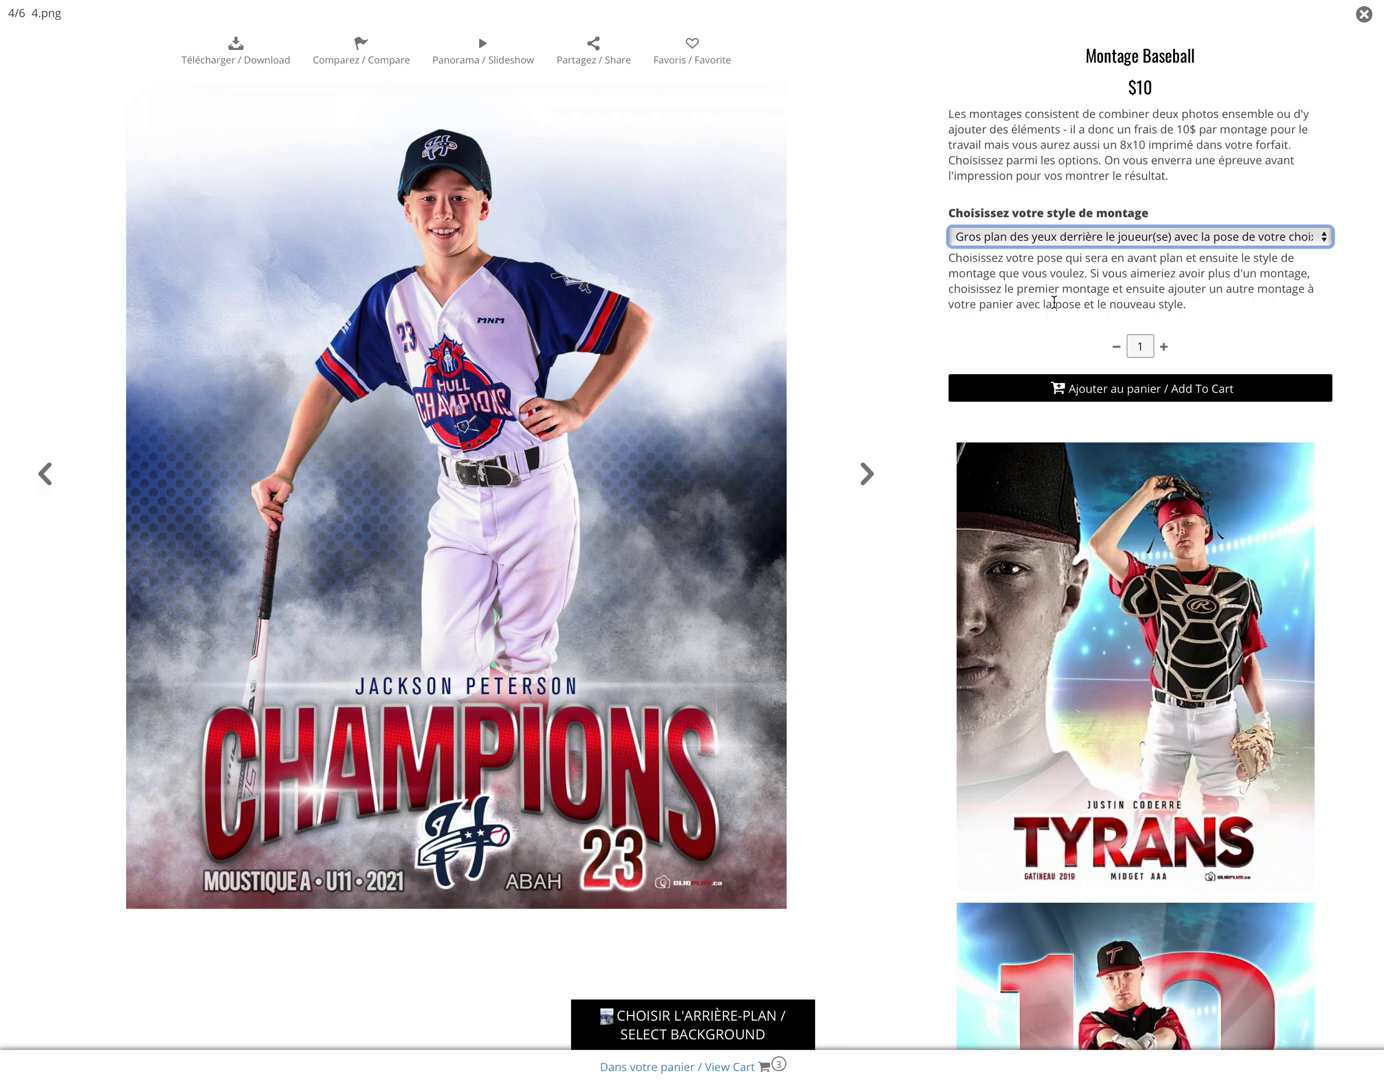
left_click(1057, 238)
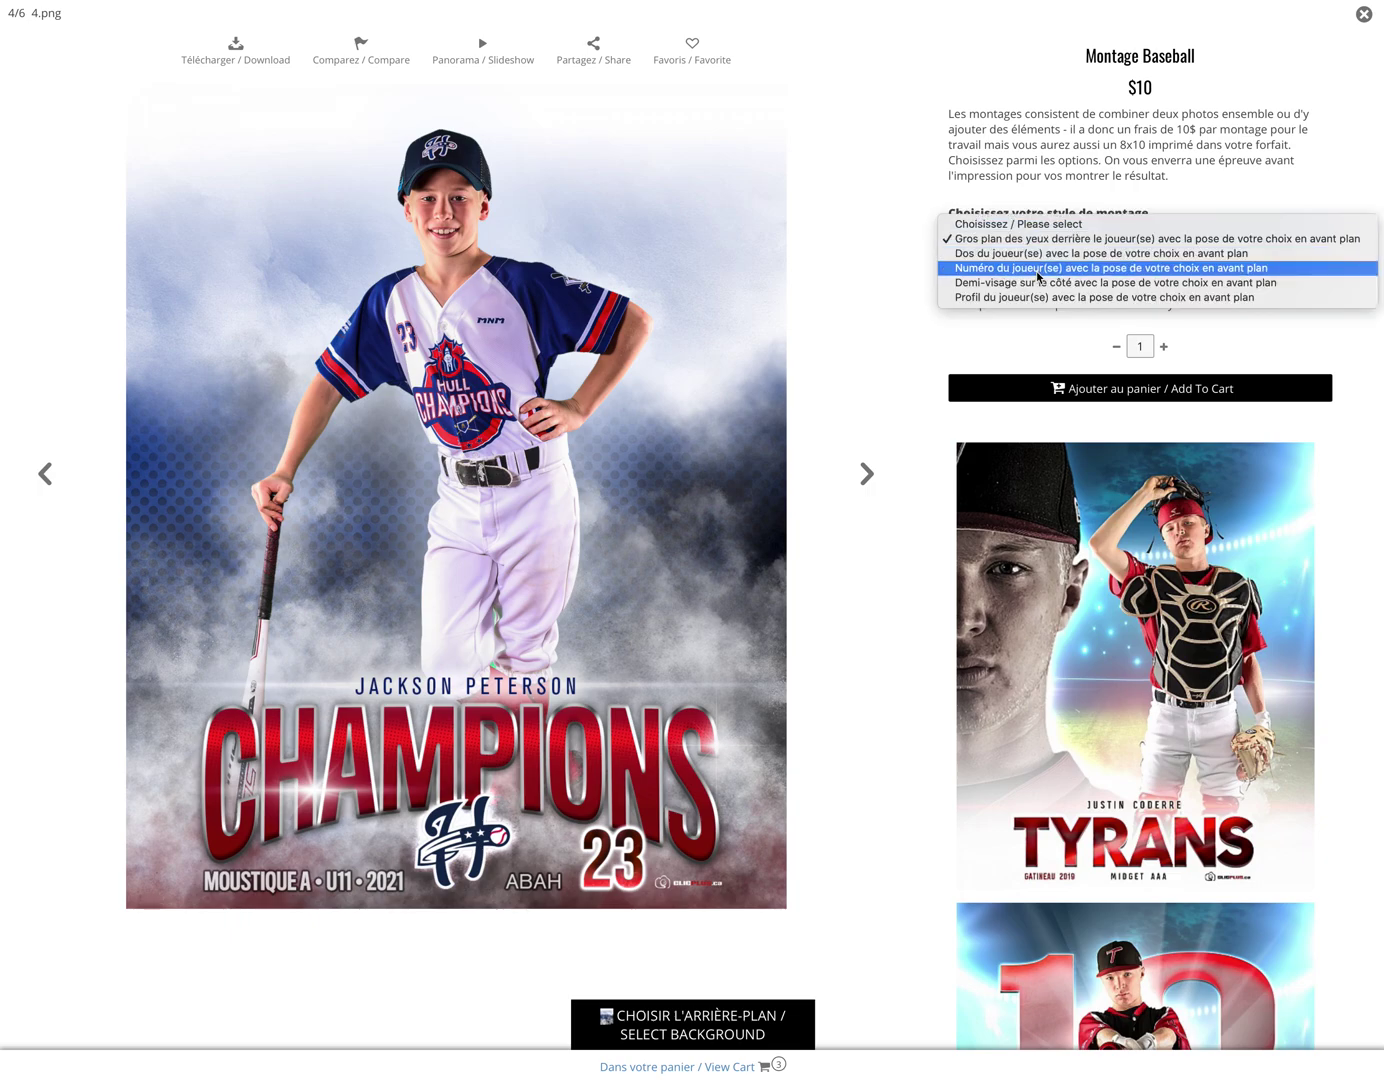
left_click(1041, 278)
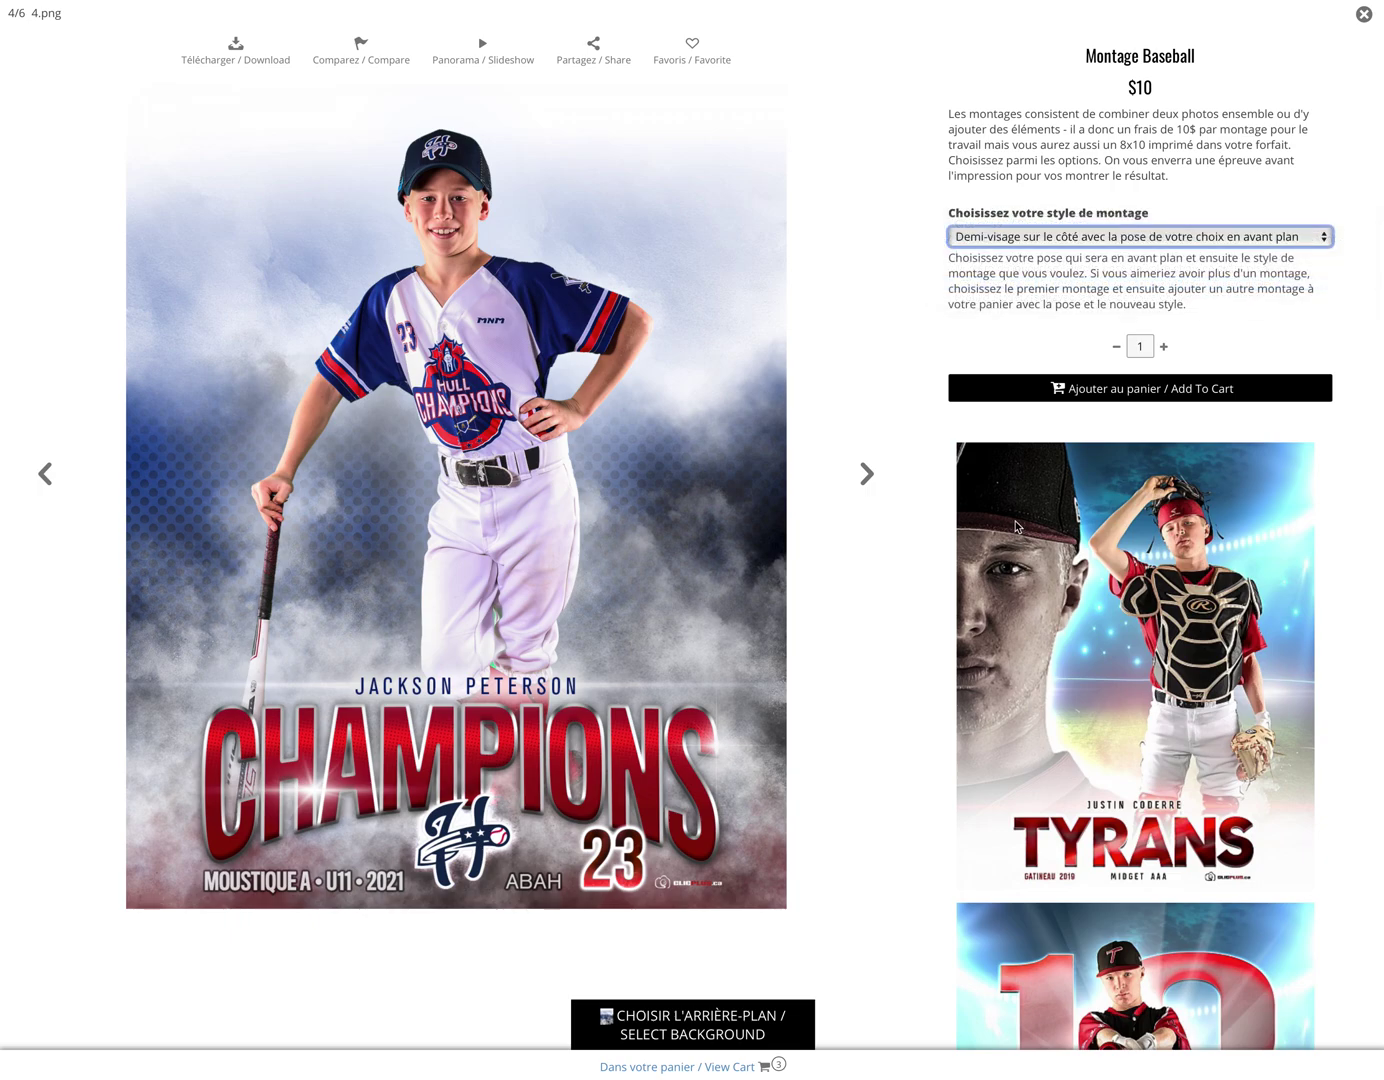
Add a Montage Baseball of Back.png to the cart with the "Gros plan des yeux derrière le joueur(se)" style.
left_click(868, 474)
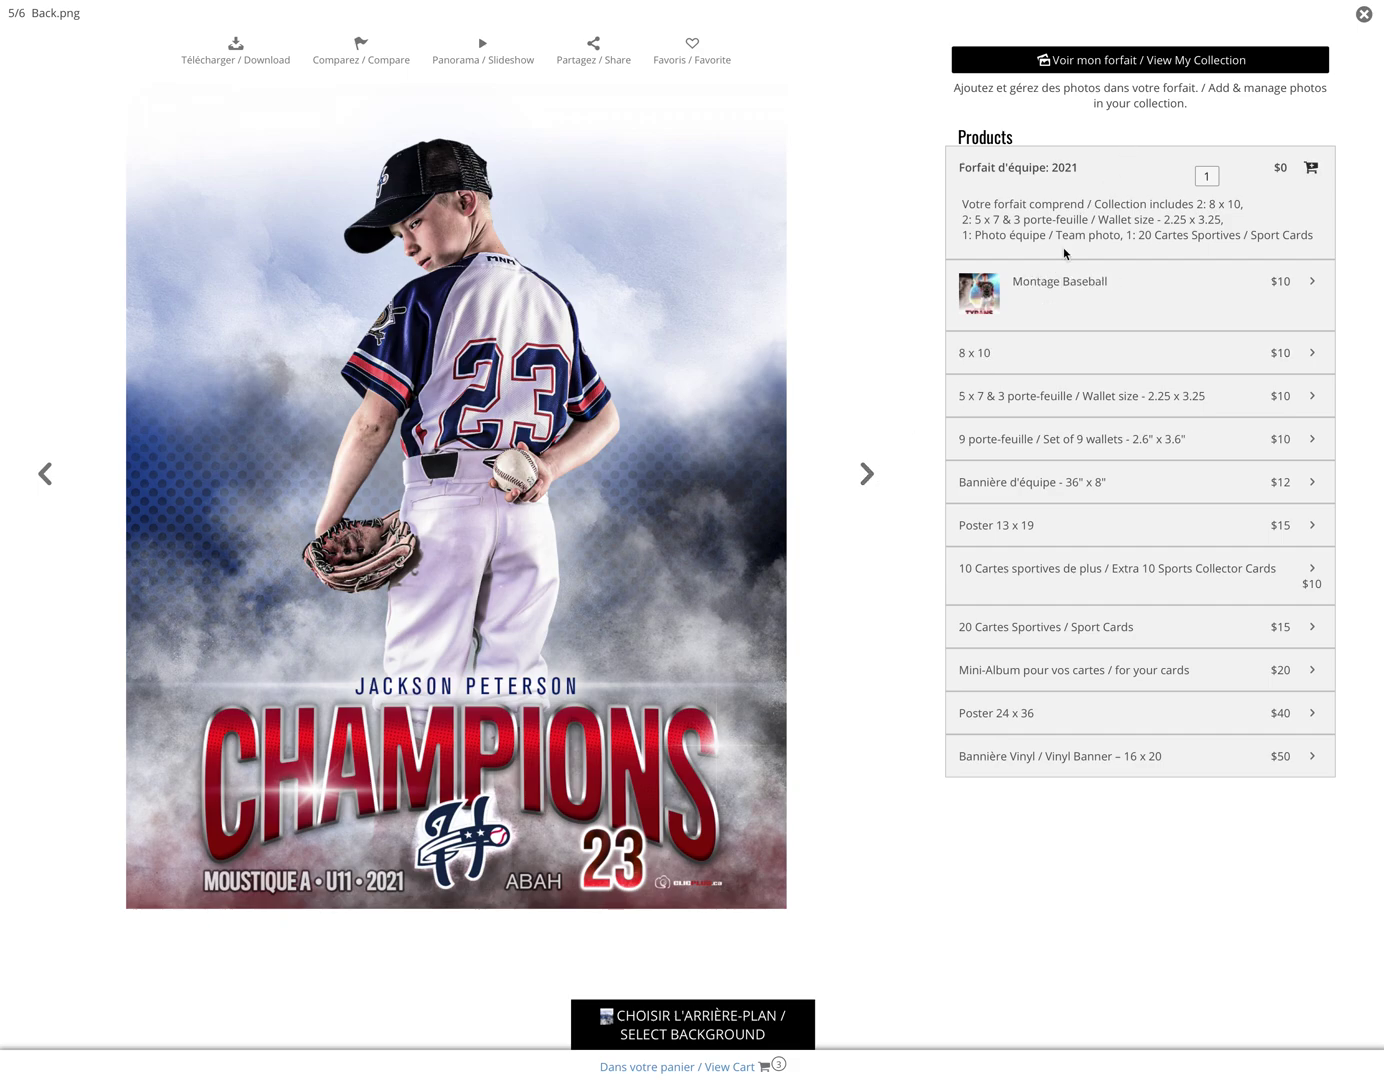
left_click(1067, 284)
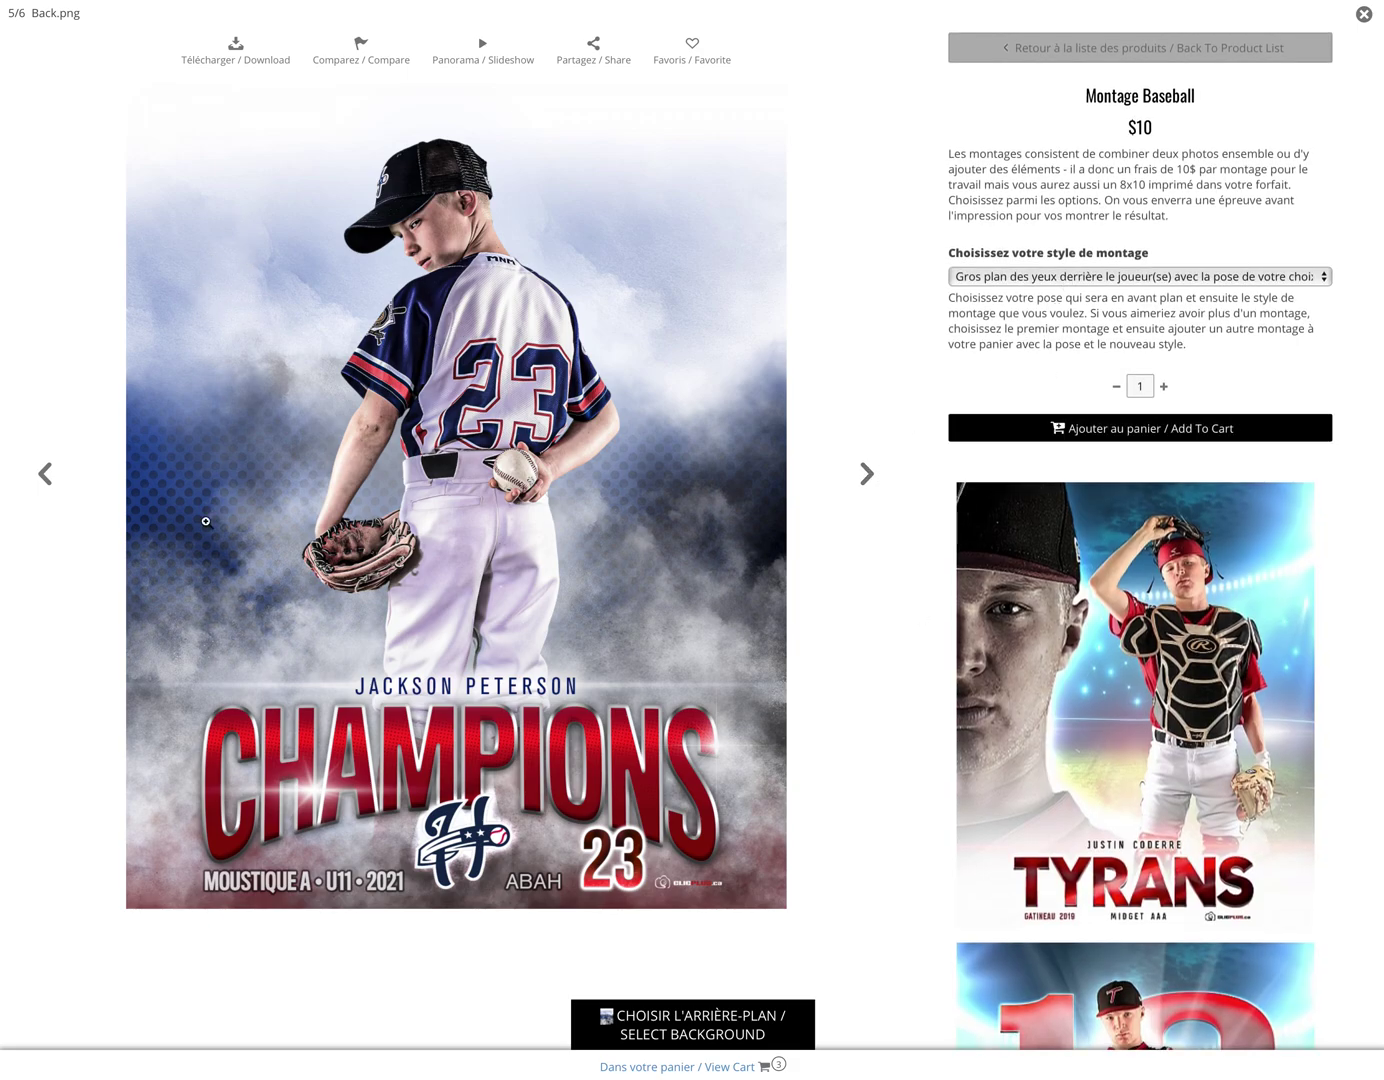
left_click(1157, 429)
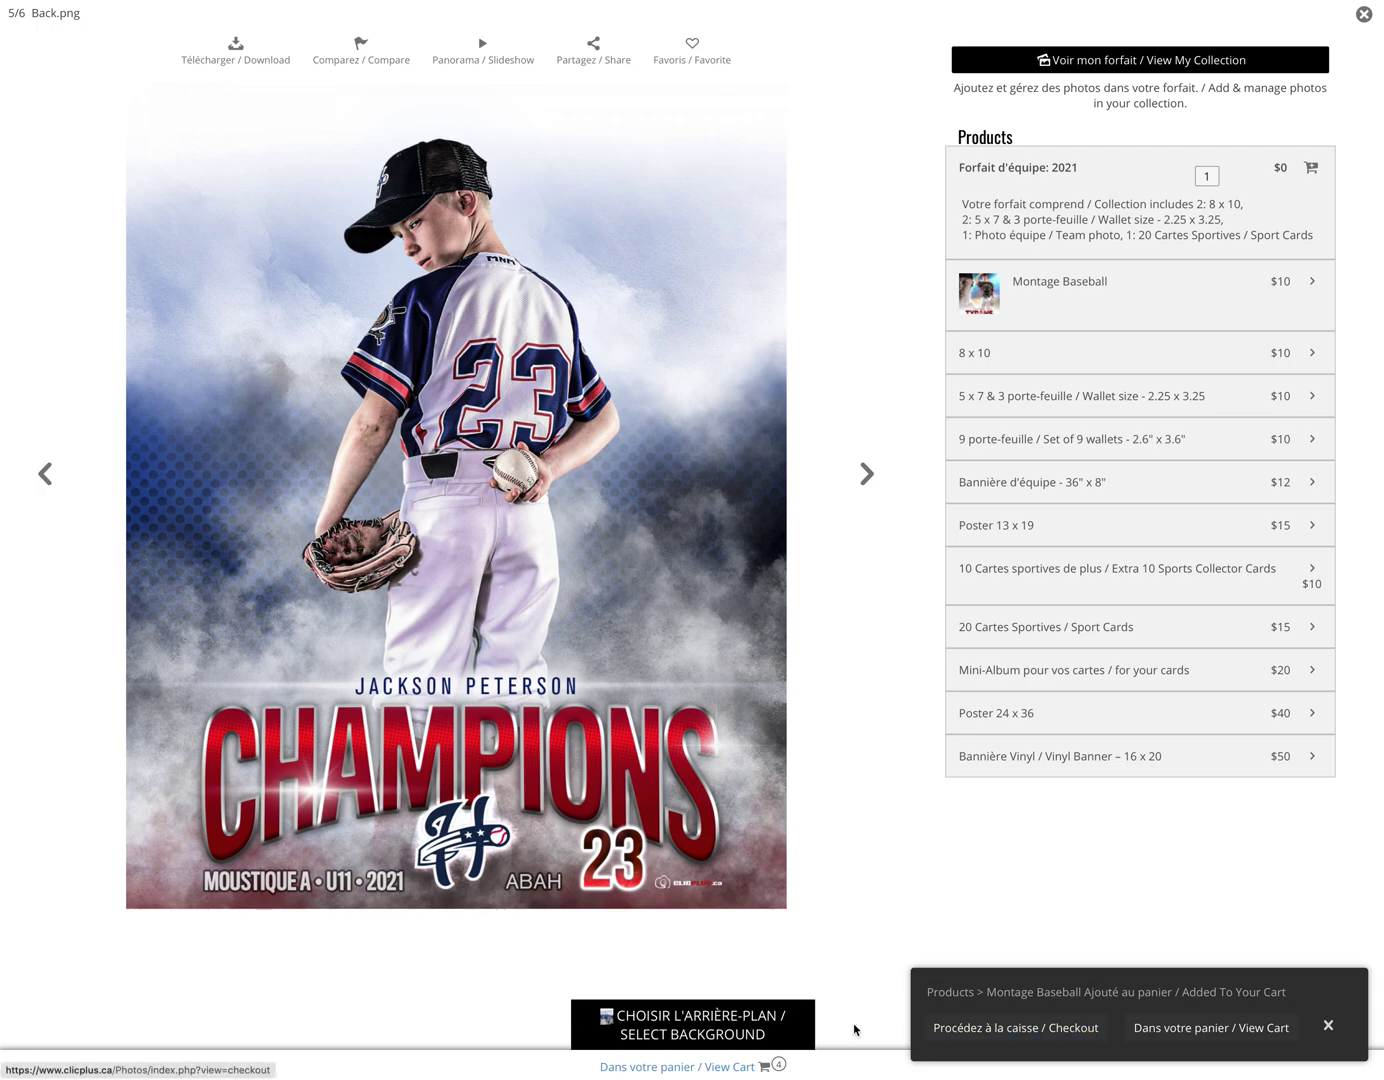
Open the shopping cart and review the photos selected for the package, the extra products and the subtotal.
left_click(699, 1068)
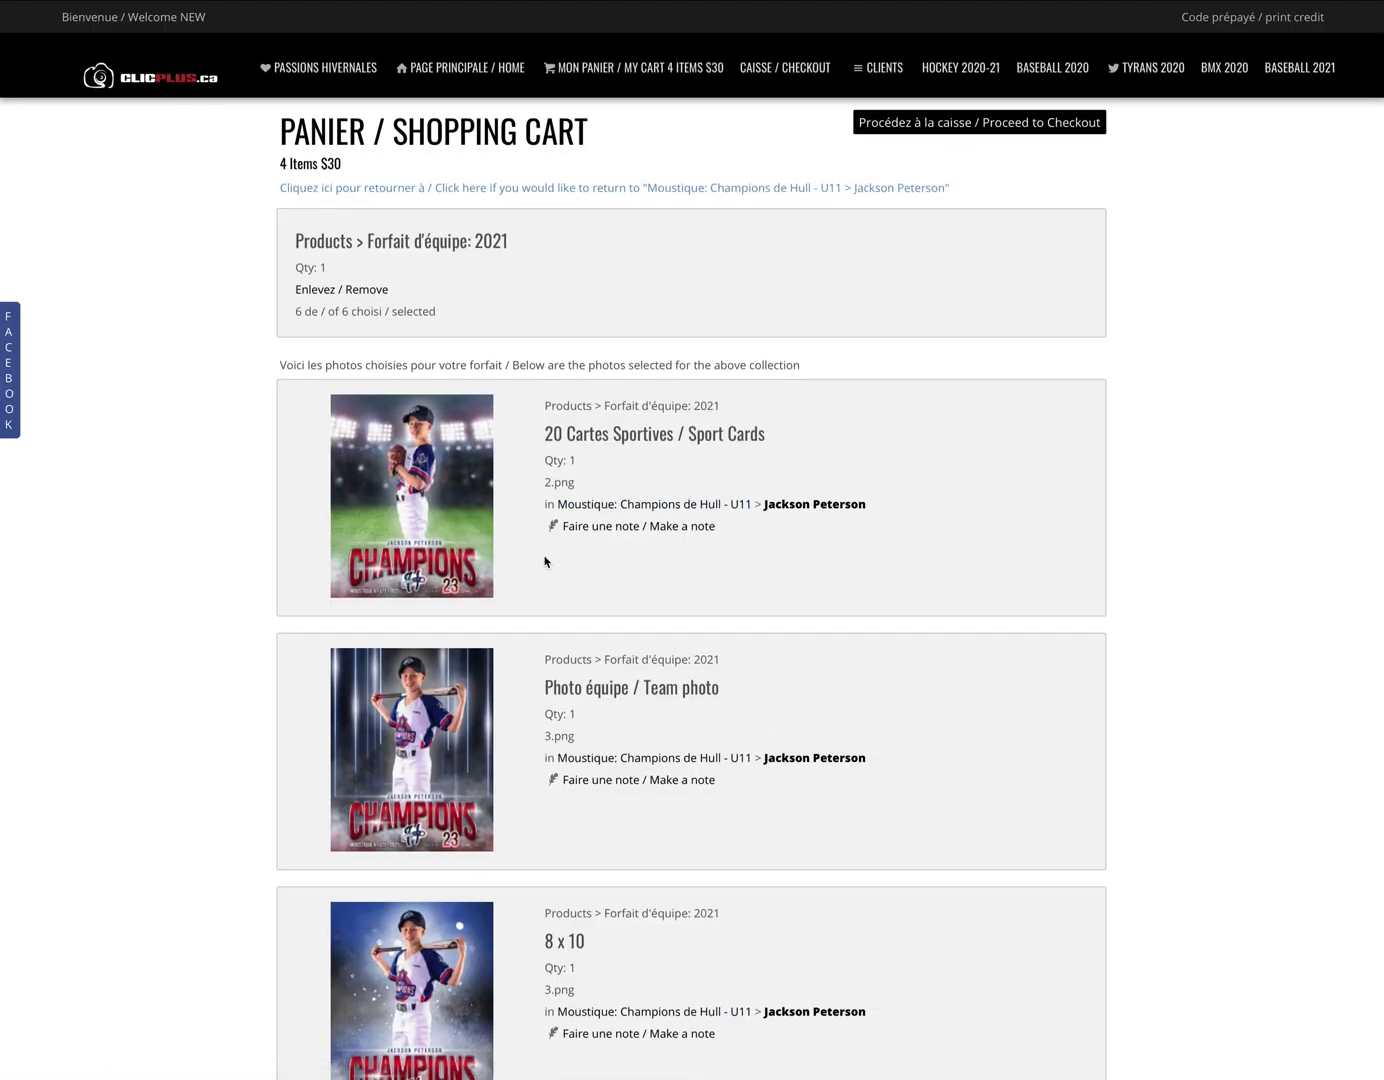
scroll(568, 633, "down", 8)
scroll(566, 637, "down", 12)
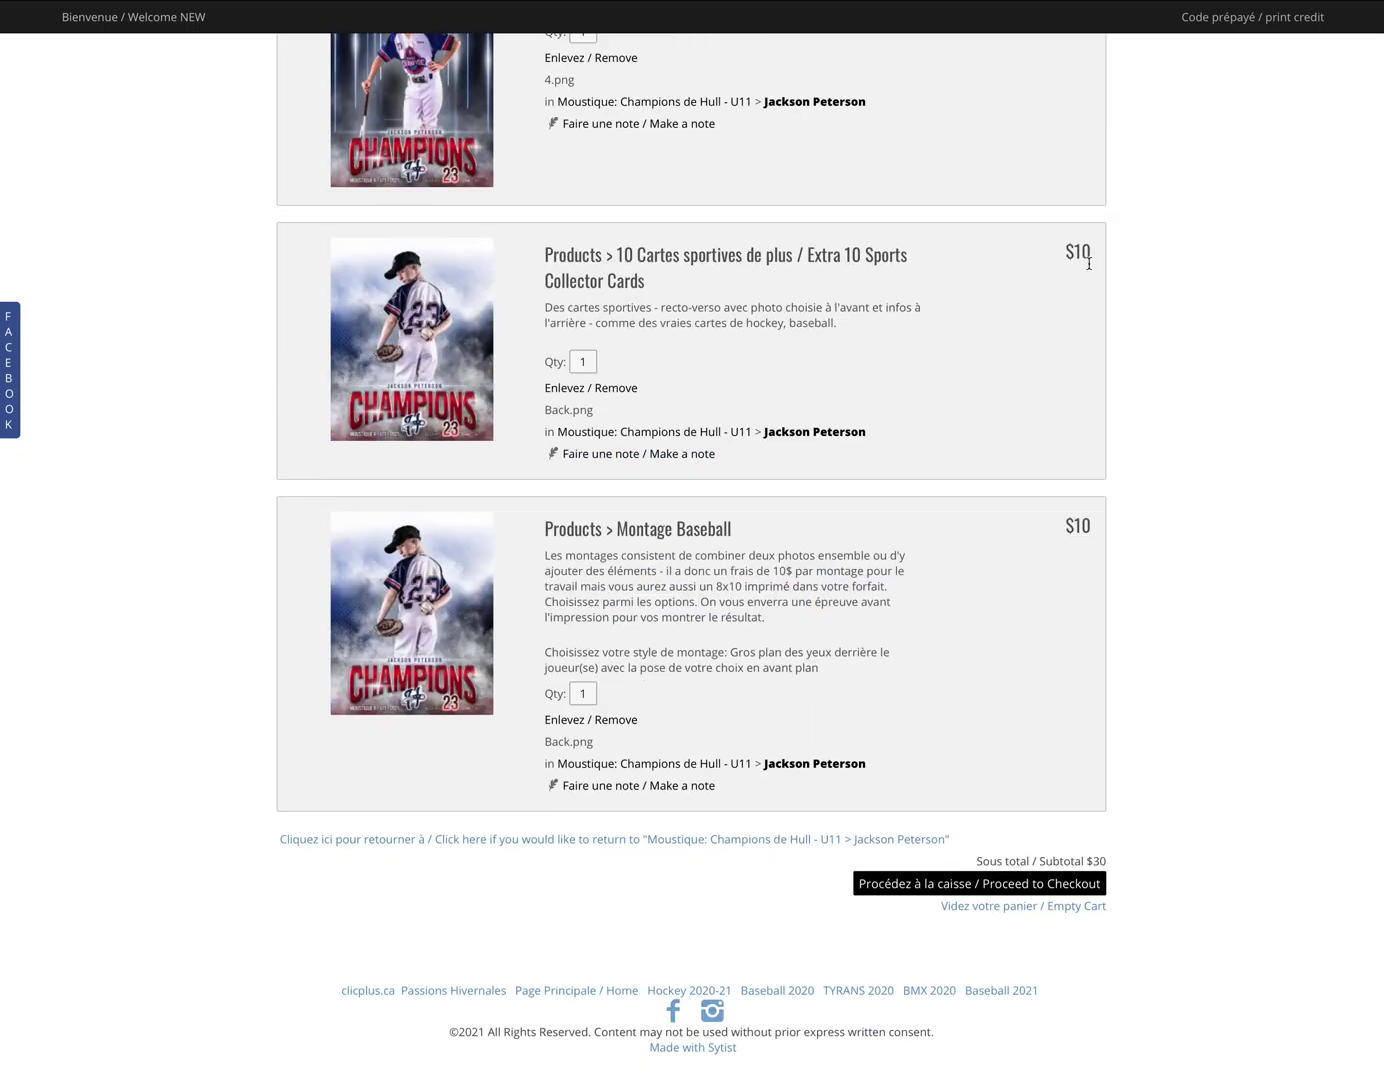
scroll(1021, 353, "up", 1)
scroll(1020, 352, "up", 3)
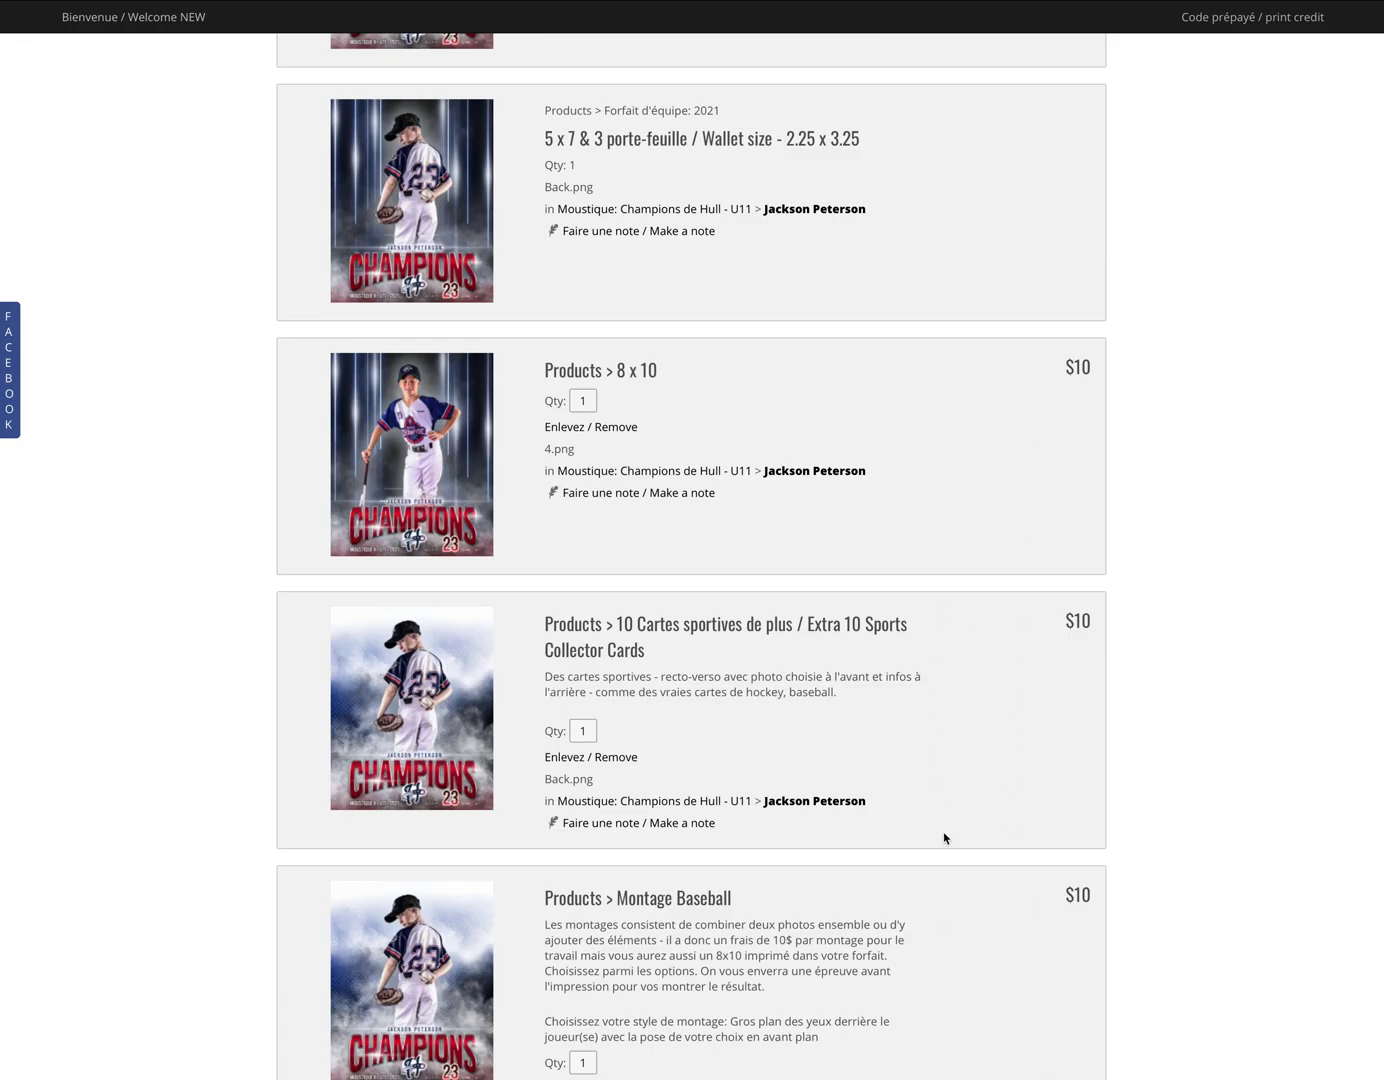
scroll(989, 745, "down", 3)
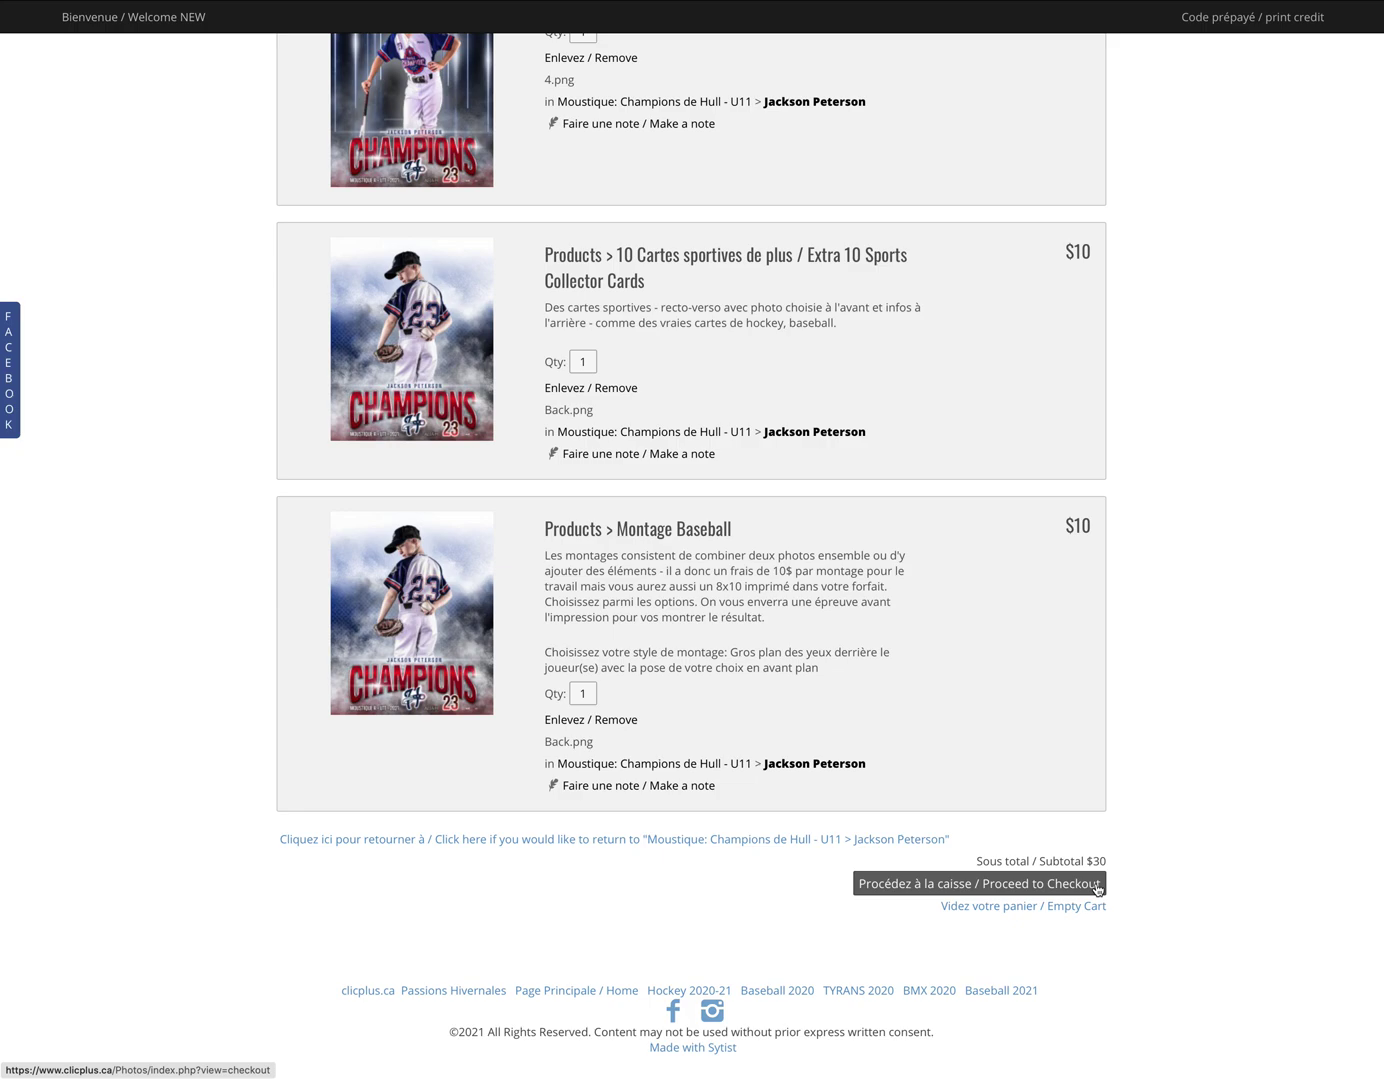
scroll(1087, 579, "up", 10)
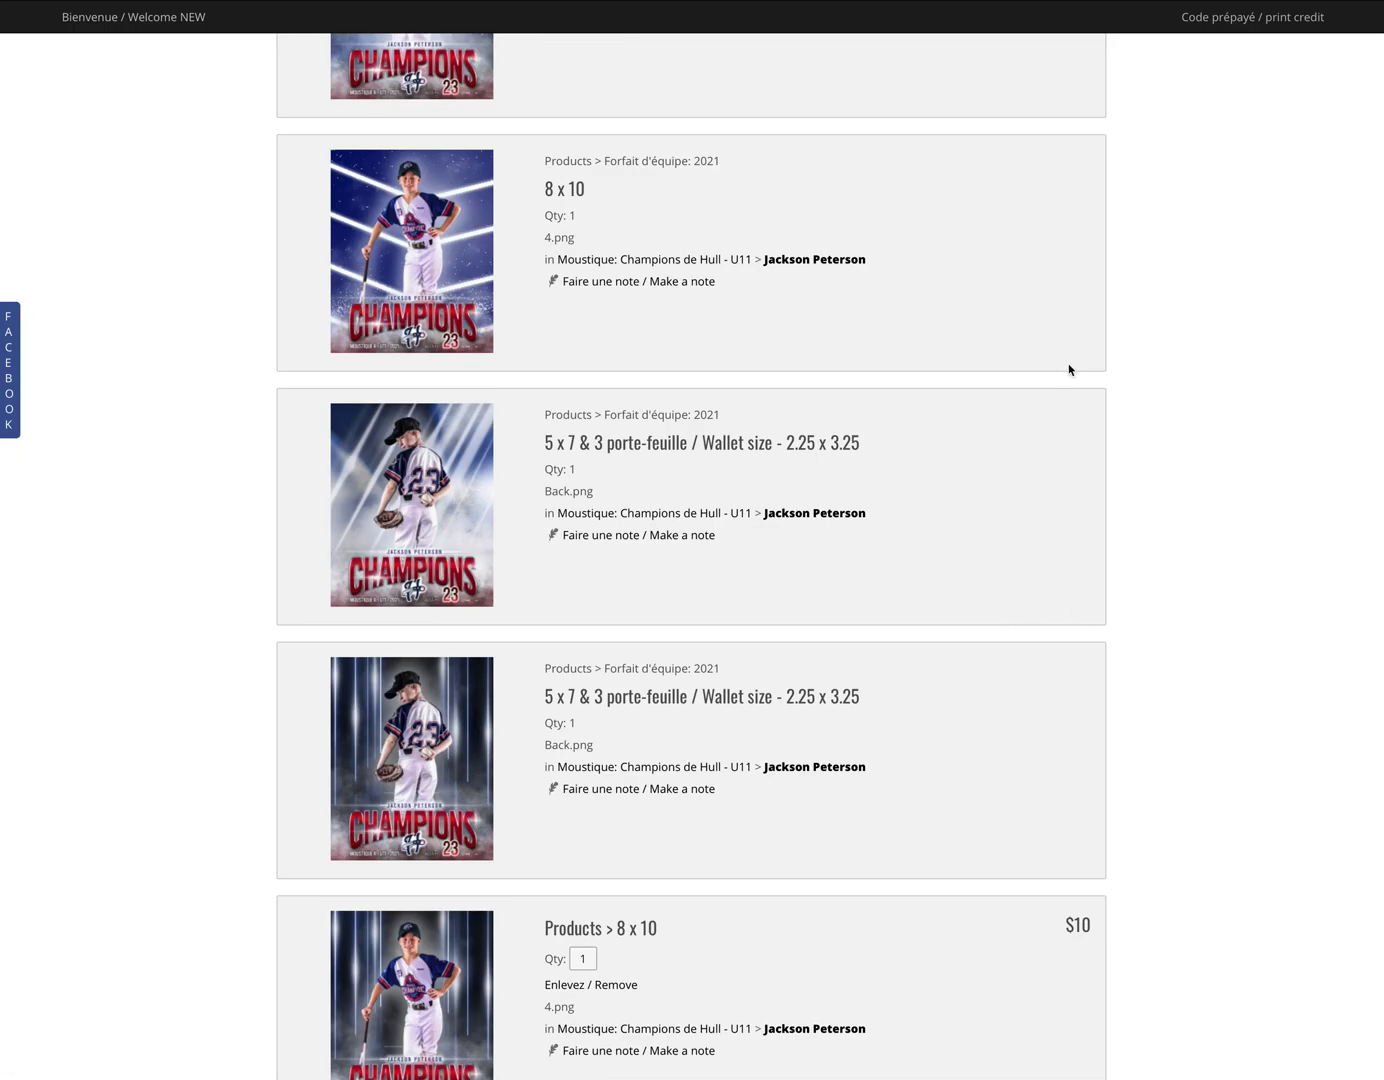
scroll(992, 457, "up", 7)
scroll(885, 822, "down", 14)
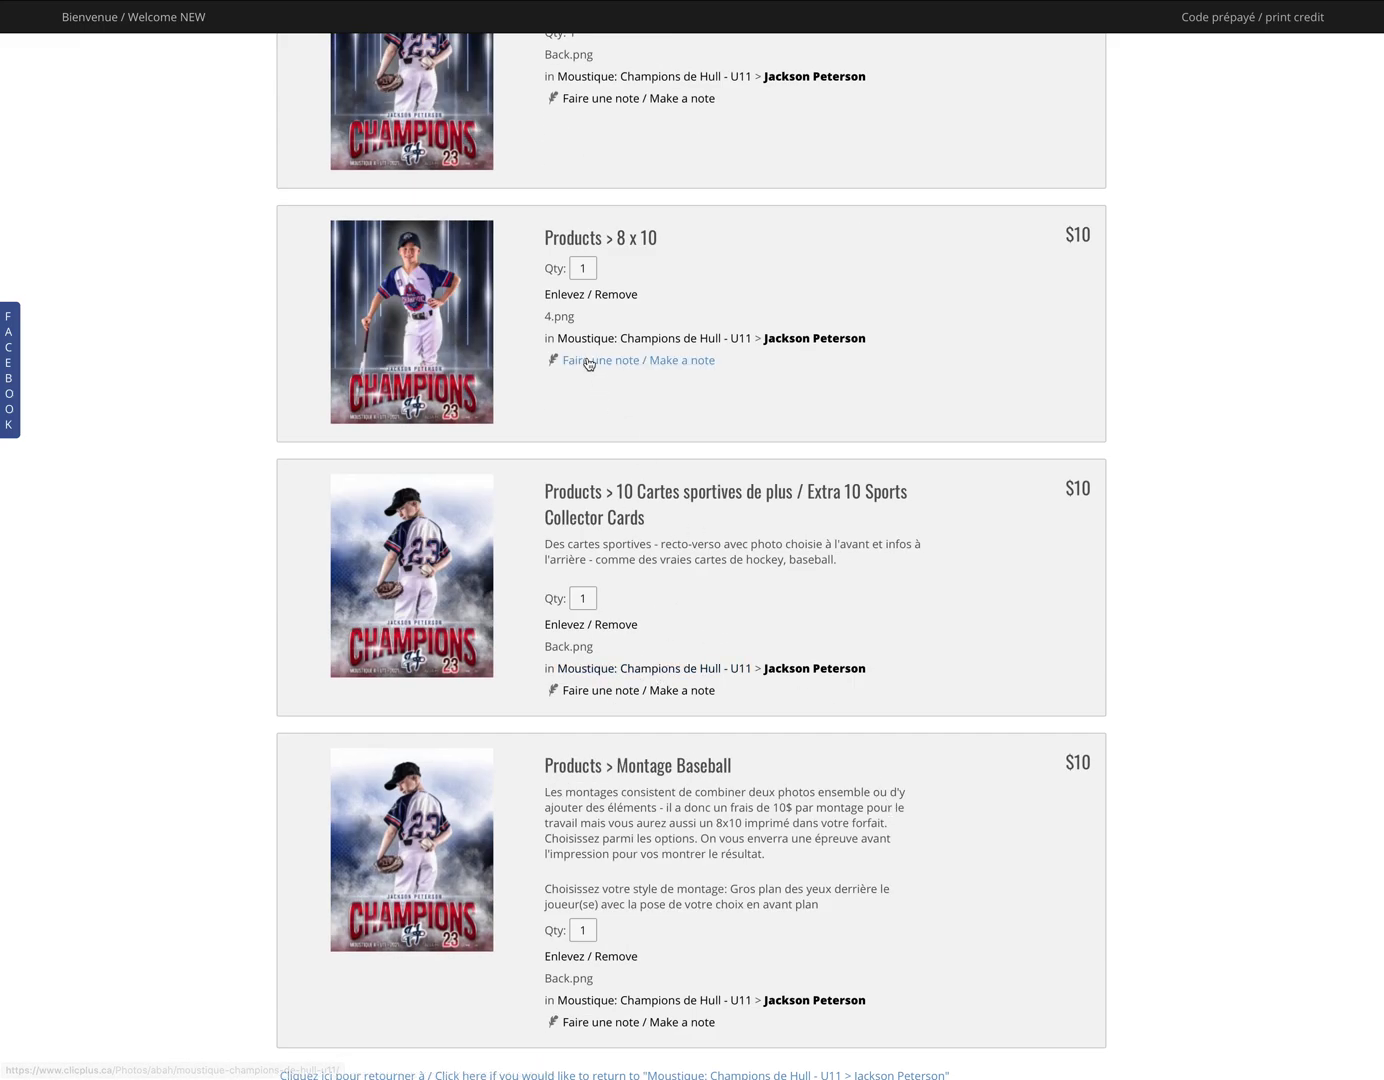
Remove the extra 8 x 10, the extra 10 sports collector cards and the Montage Baseball from the cart.
left_click(615, 295)
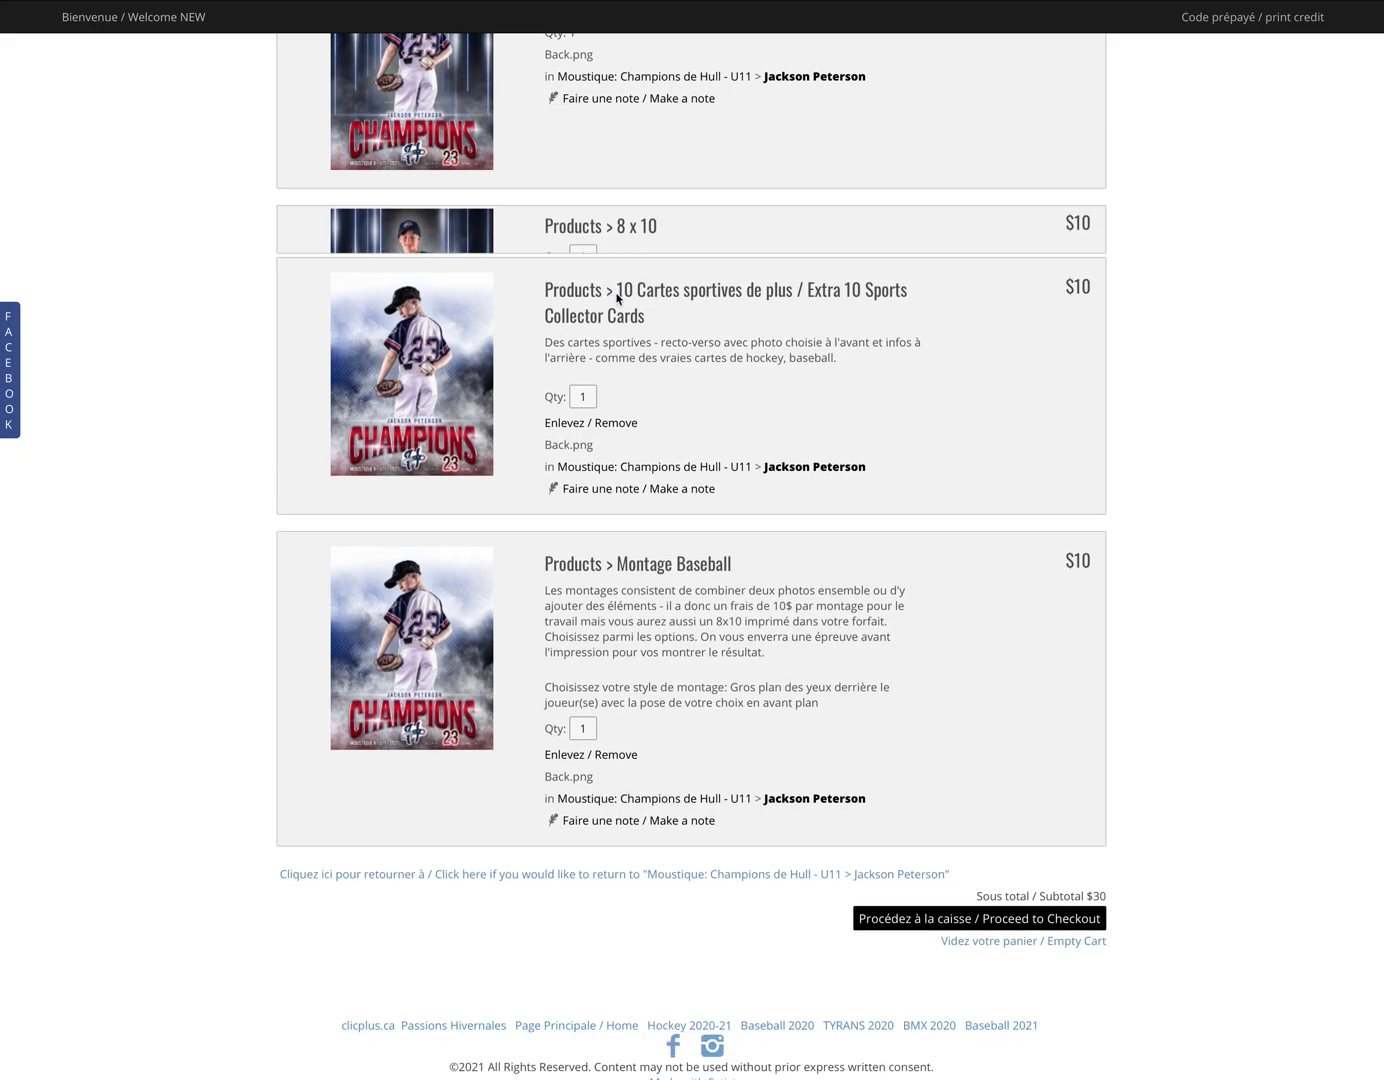
left_click(593, 388)
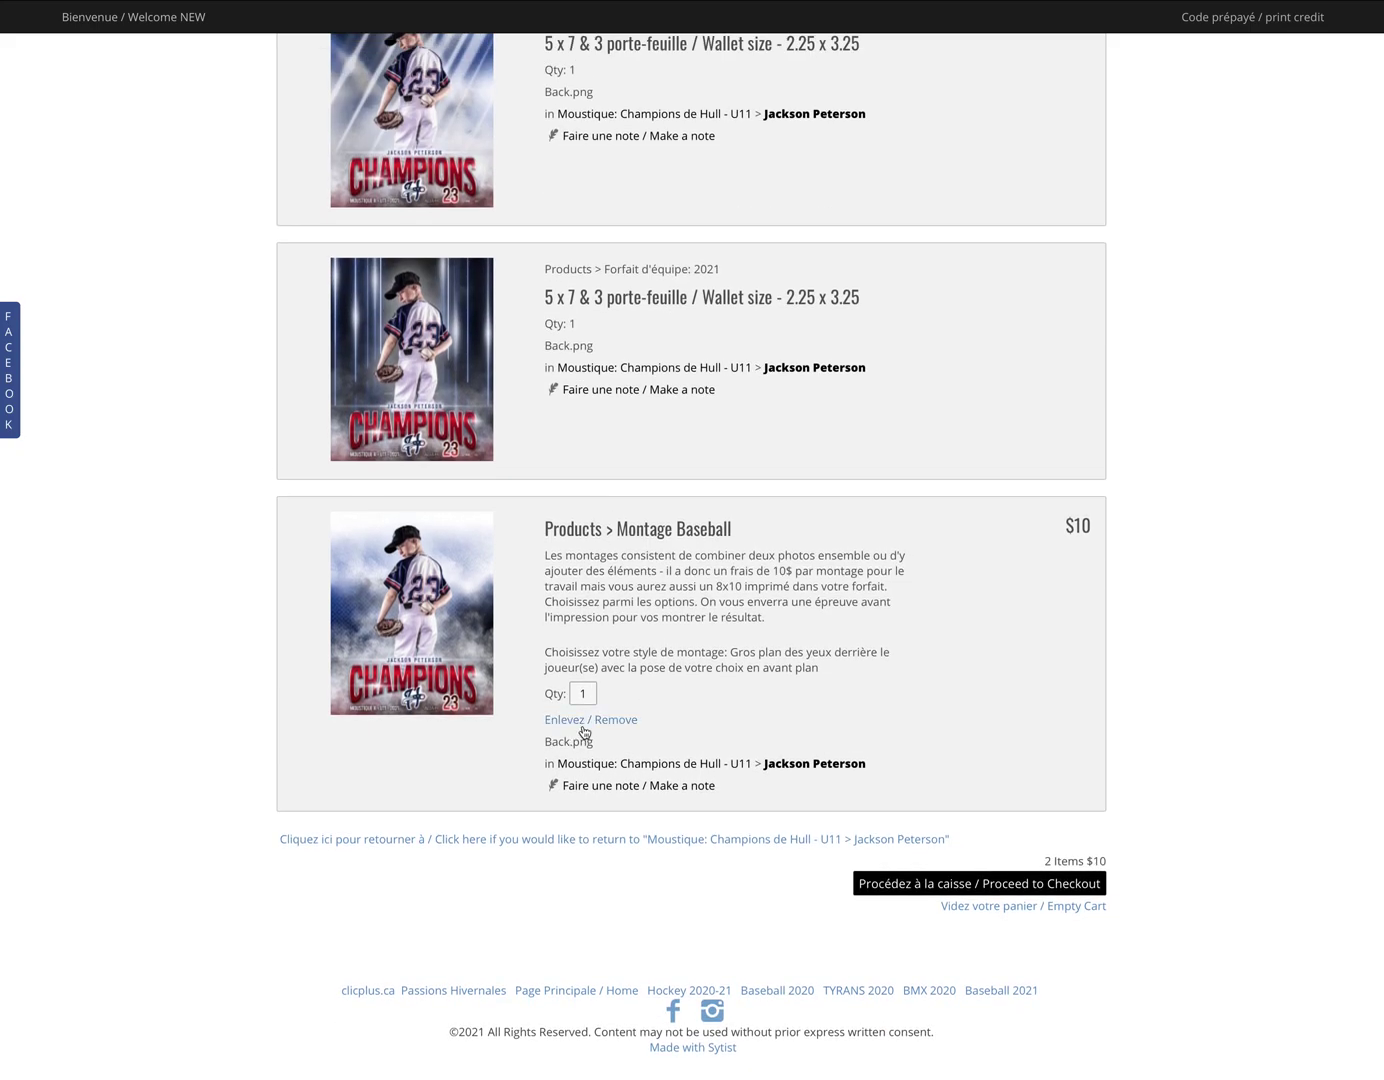
left_click(585, 728)
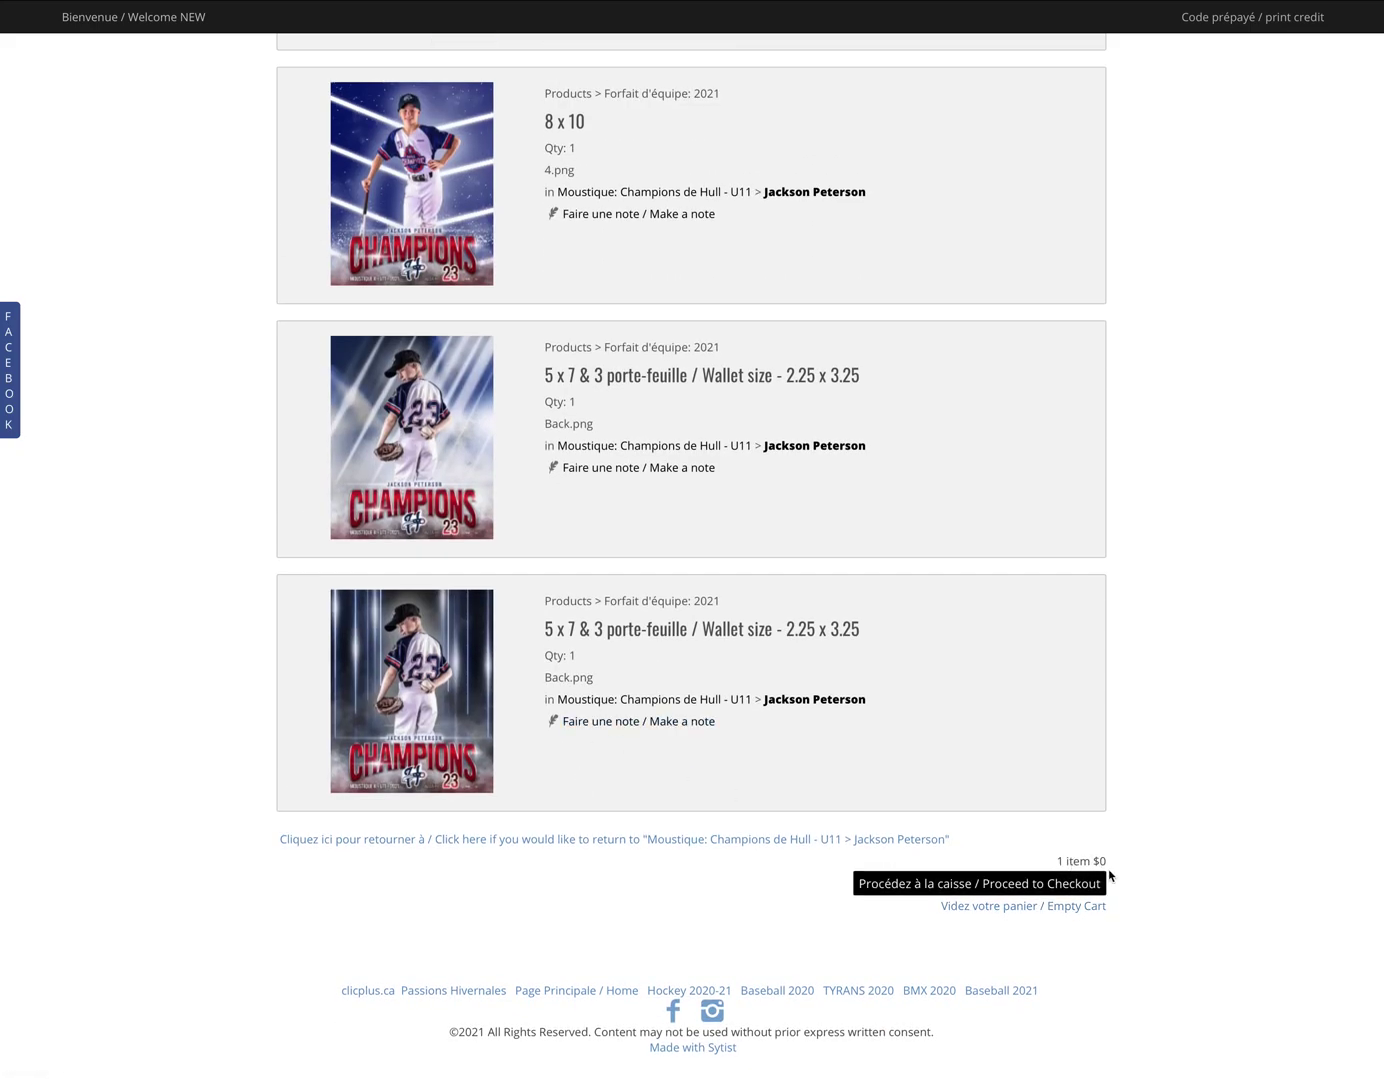